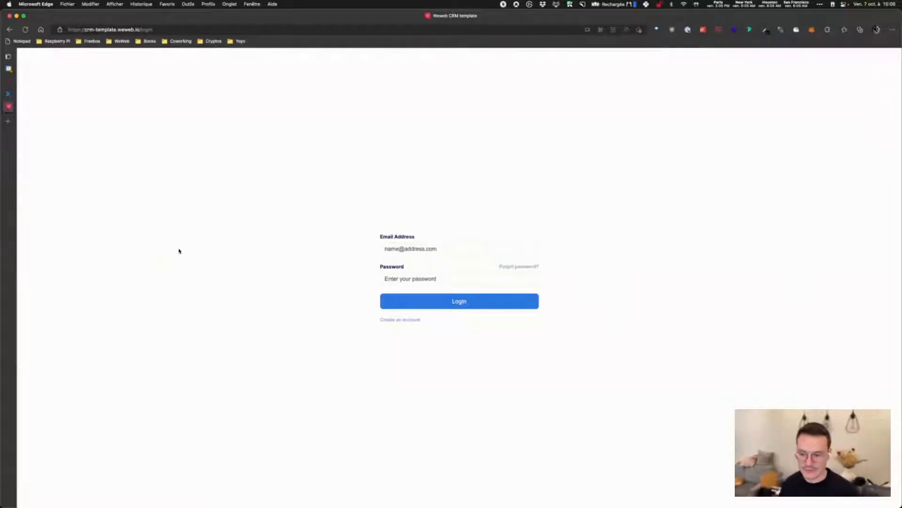
# Switch to the account sign-up form and enter the user's full name
pyautogui.click(389, 324)
pyautogui.click(402, 217)
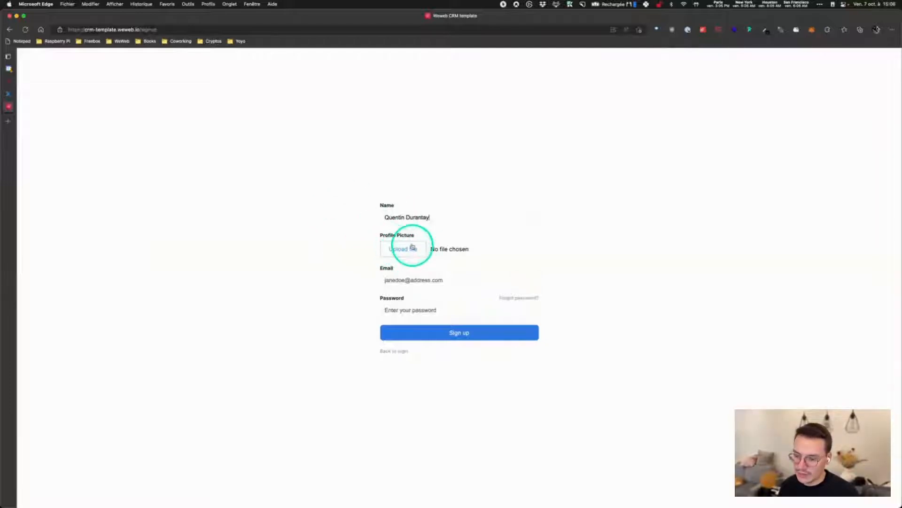
# Attach 1652468148492.jpeg from Téléchargements as the profile picture
pyautogui.click(297, 490)
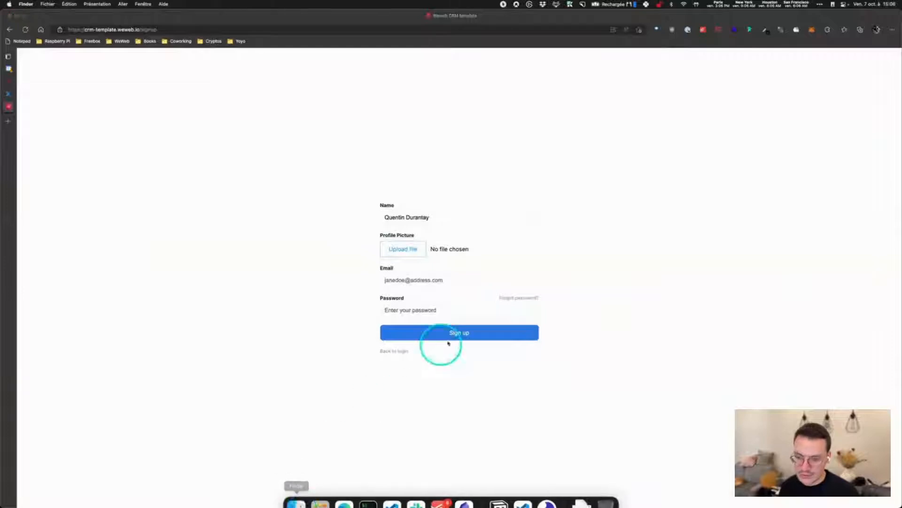
pyautogui.moveTo(330, 98); pyautogui.dragTo(901, 202)
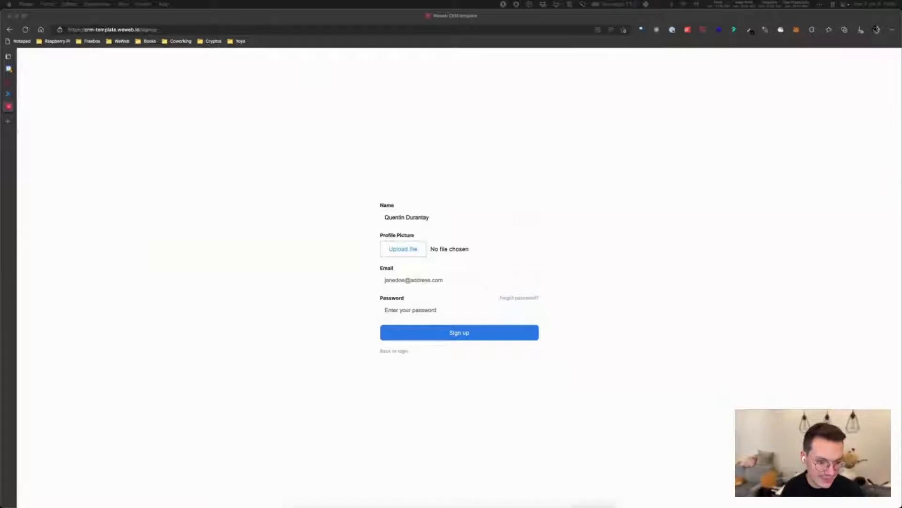
pyautogui.click(403, 249)
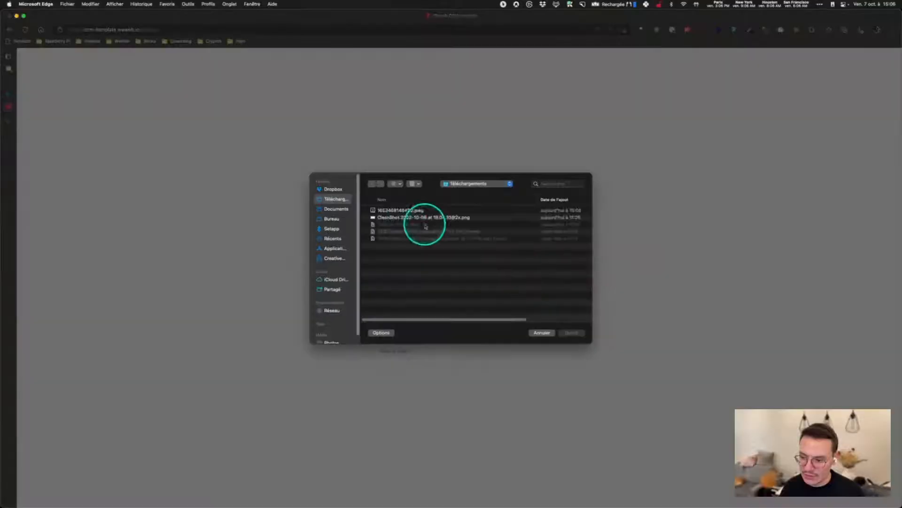
pyautogui.click(397, 211)
pyautogui.doubleClick(397, 211)
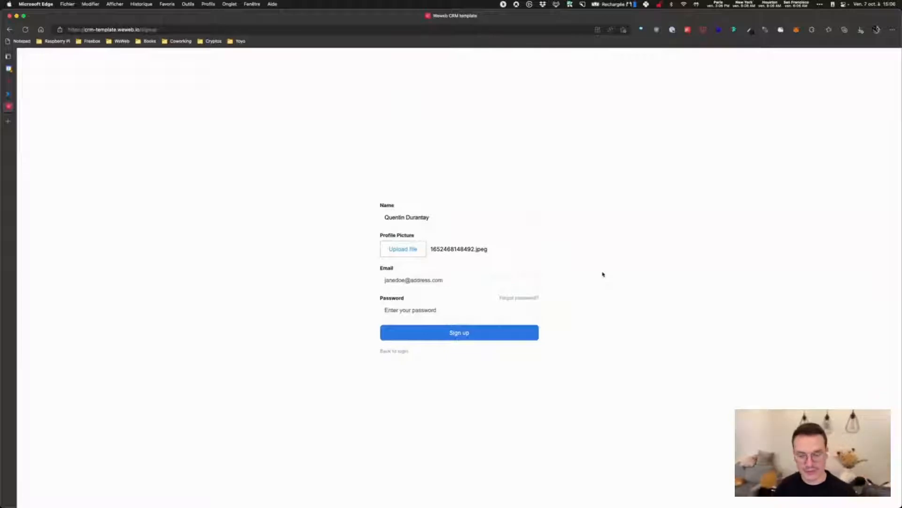
# Enter the account e-mail address, correcting the mistyped domain
pyautogui.click(470, 281)
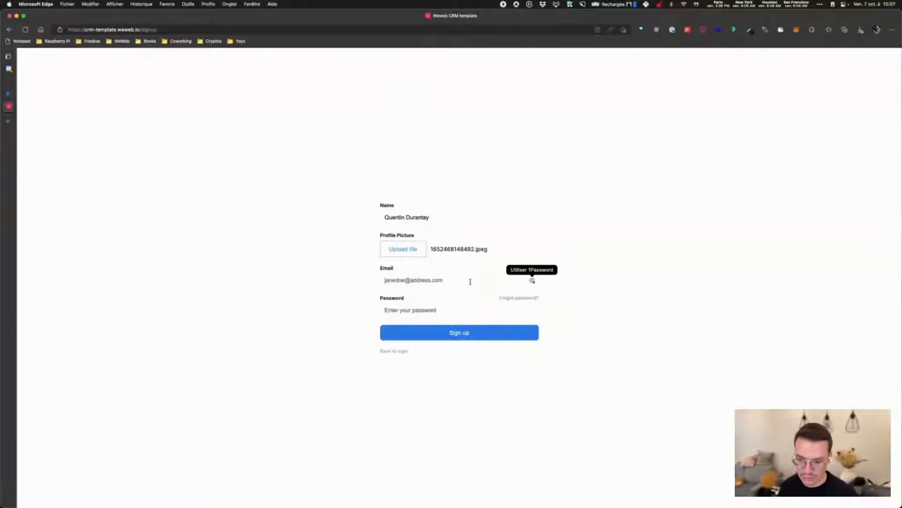
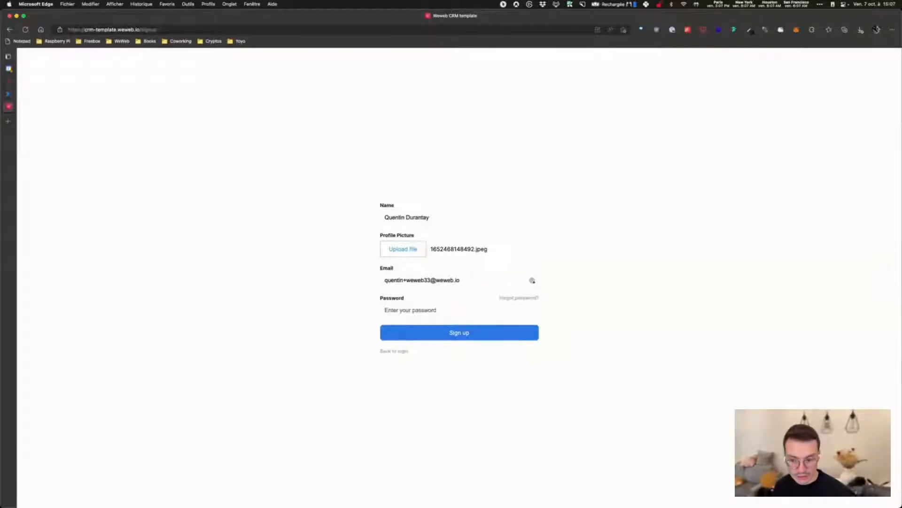
# Enter a password, submit the sign-up, and zoom the Deals board to 110%
pyautogui.click(453, 309)
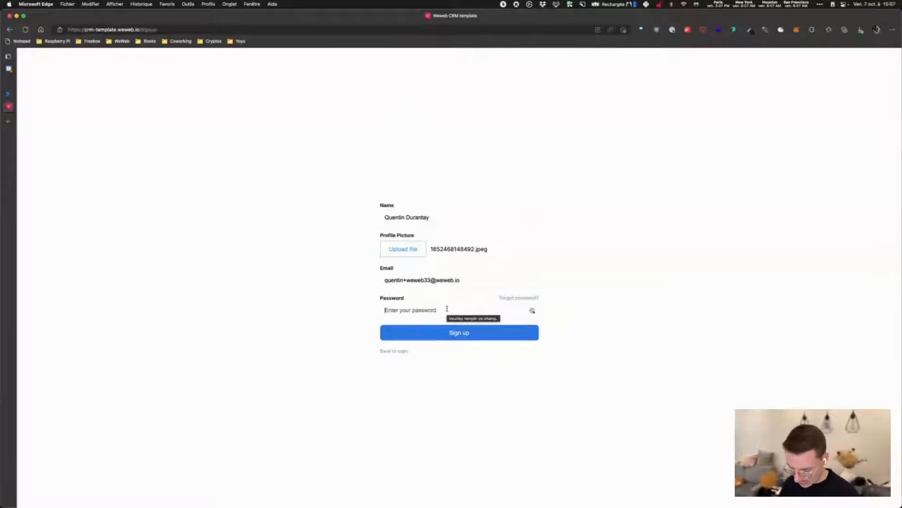
pyautogui.write('•')
pyautogui.press('BackSpace')
pyautogui.write('••••••••')
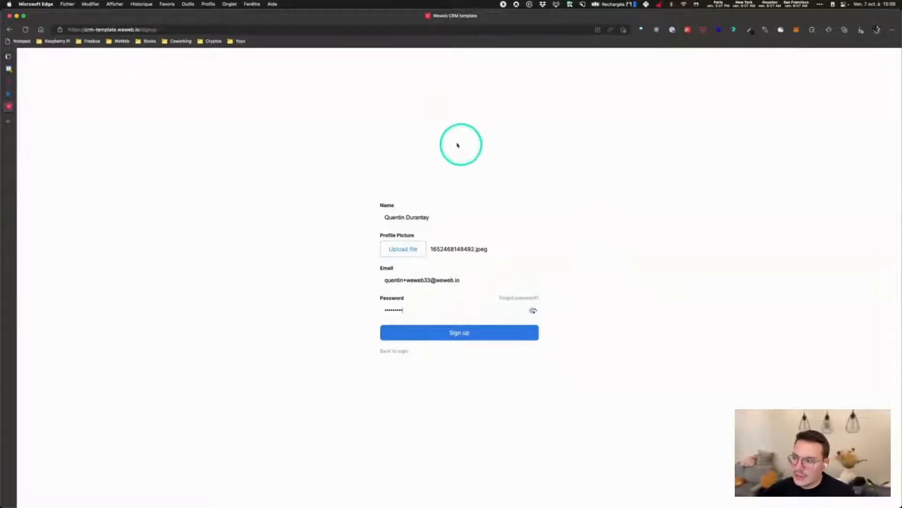
pyautogui.press('Return')
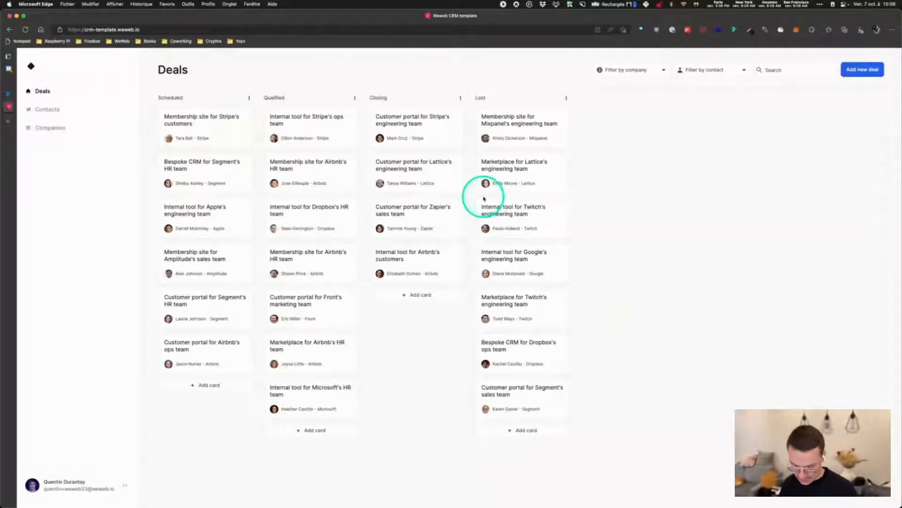
pyautogui.press('super+equal')
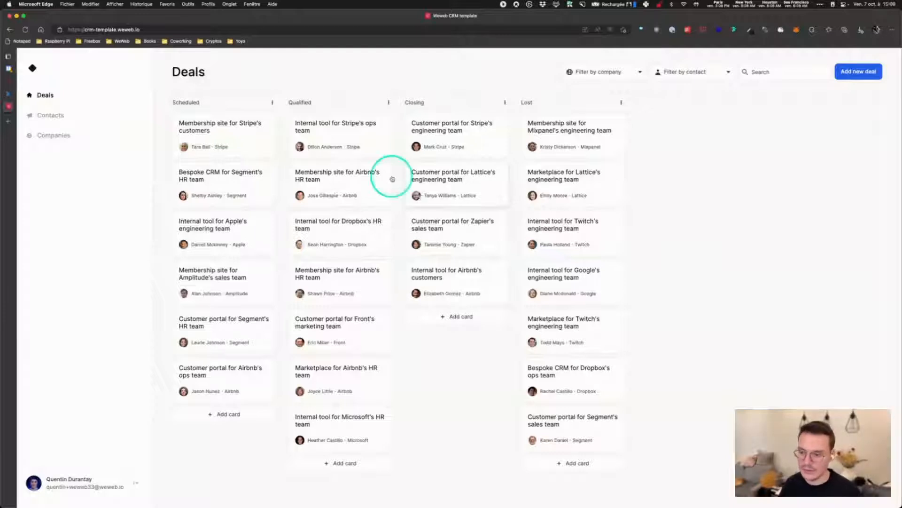
# Move Google's engineering deal to Qualified and the Lattice and Zapier deals to Lost, then reload
pyautogui.moveTo(318, 182); pyautogui.dragTo(451, 186)
pyautogui.moveTo(571, 189); pyautogui.dragTo(568, 218)
pyautogui.moveTo(565, 282); pyautogui.dragTo(311, 211)
pyautogui.moveTo(469, 266); pyautogui.dragTo(539, 208)
pyautogui.moveTo(452, 230); pyautogui.dragTo(545, 188)
pyautogui.click(25, 29)
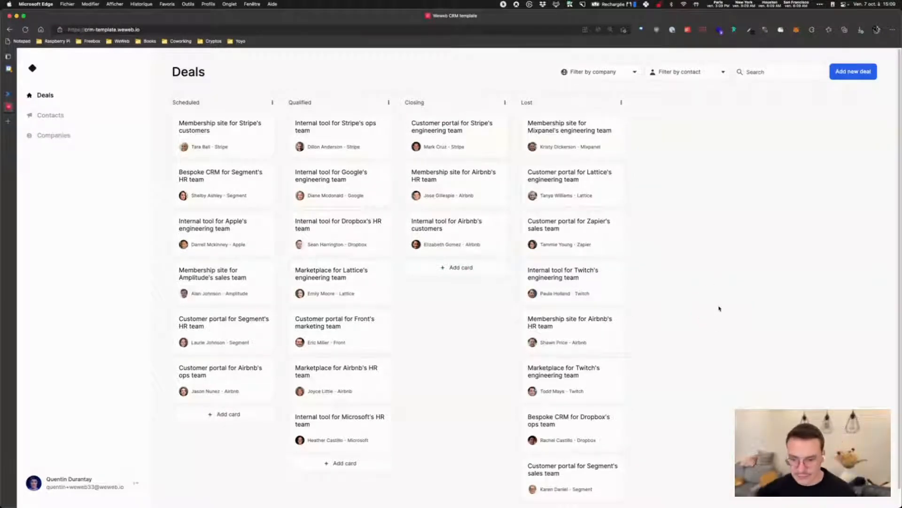
# Filter deals by company Stripe, then by the Google contact, clearing each filter
pyautogui.click(613, 71)
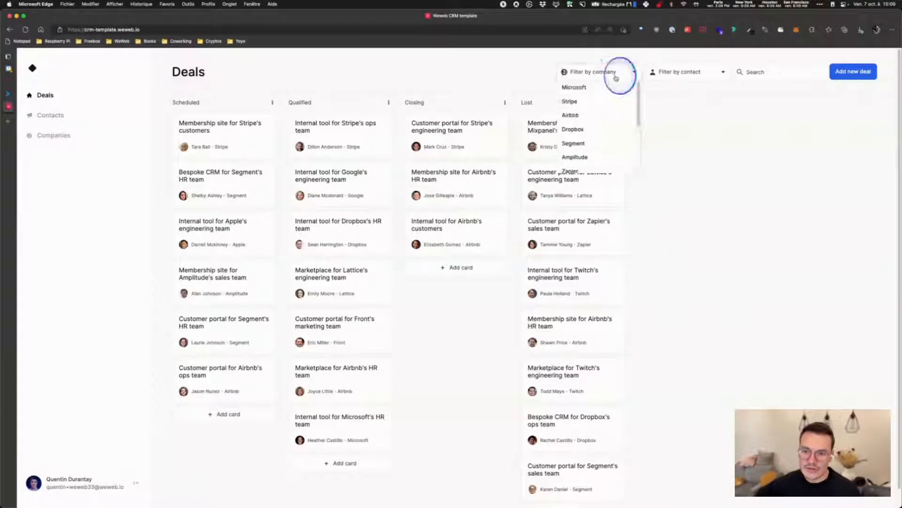
pyautogui.click(587, 102)
pyautogui.click(634, 73)
pyautogui.click(685, 72)
pyautogui.click(681, 87)
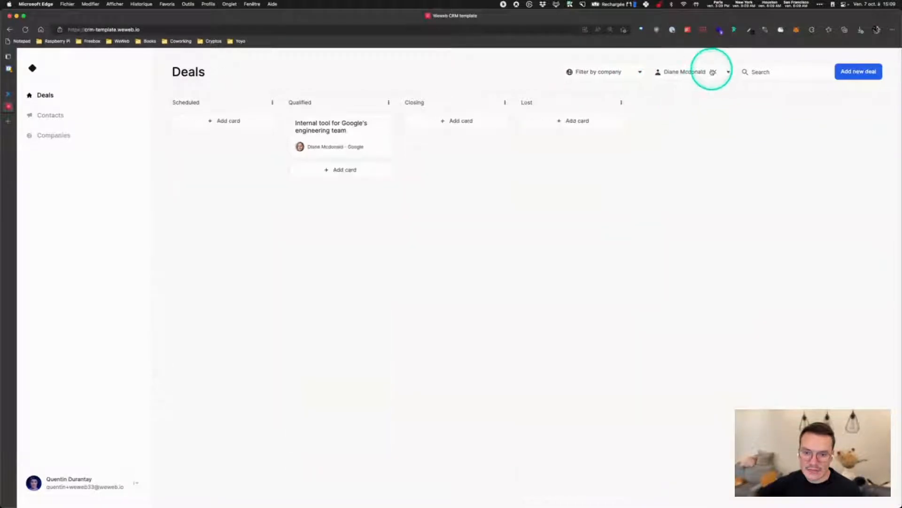
pyautogui.click(713, 72)
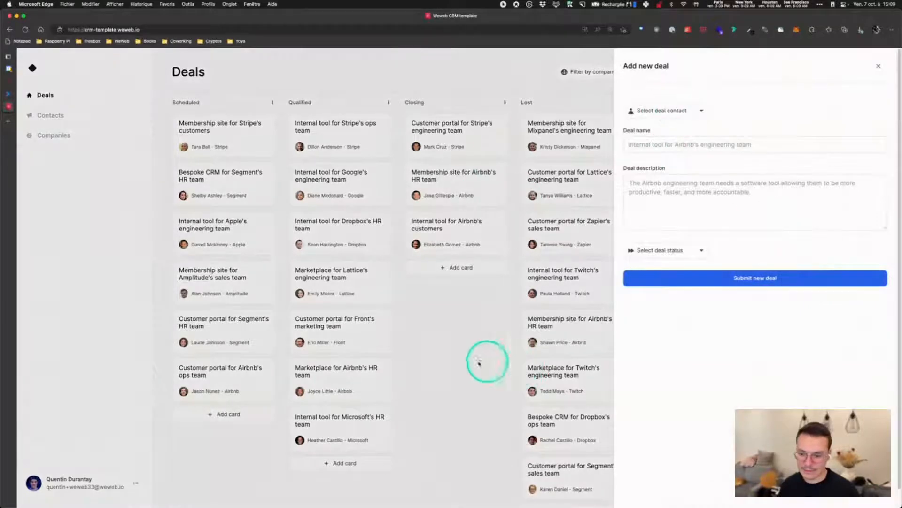
# Create a Closing deal 'my deal' described 'tralala' for the Google contact, then close its details
pyautogui.click(480, 363)
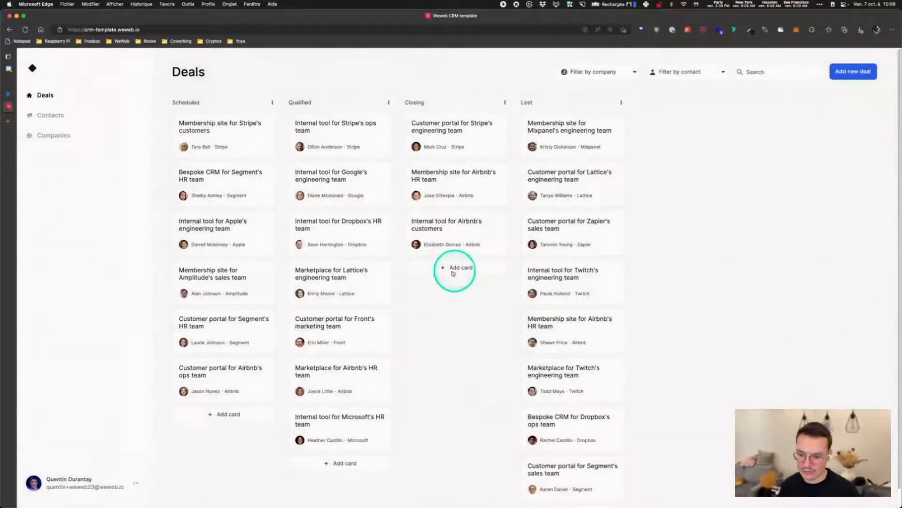
pyautogui.click(455, 271)
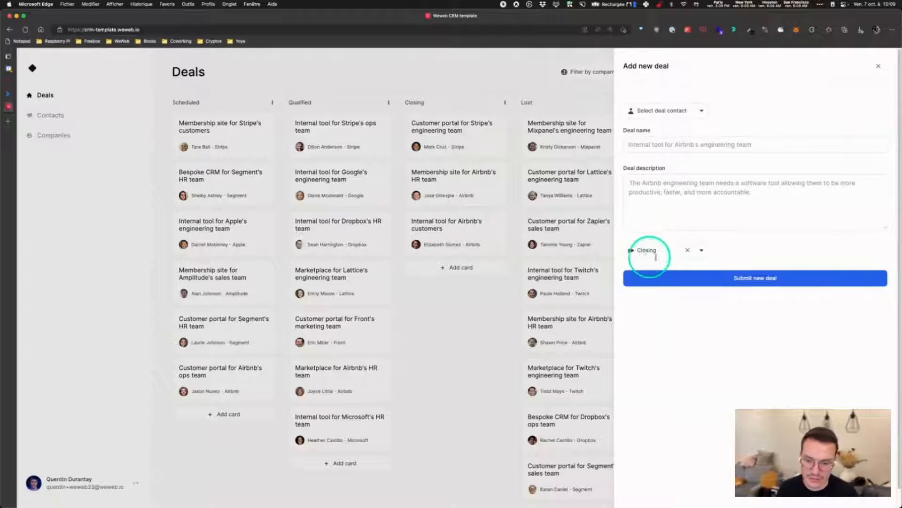
pyautogui.click(667, 110)
pyautogui.click(658, 151)
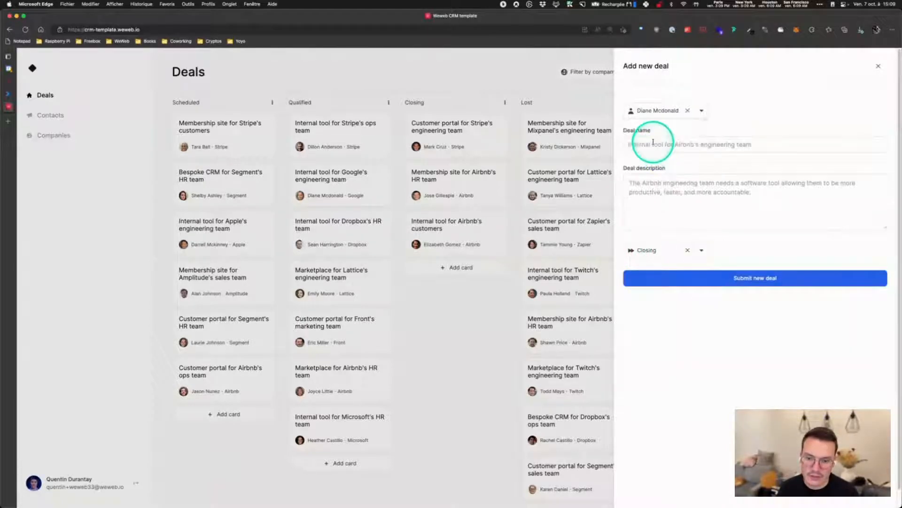
pyautogui.write('my deal')
pyautogui.click(671, 194)
pyautogui.write('tralala')
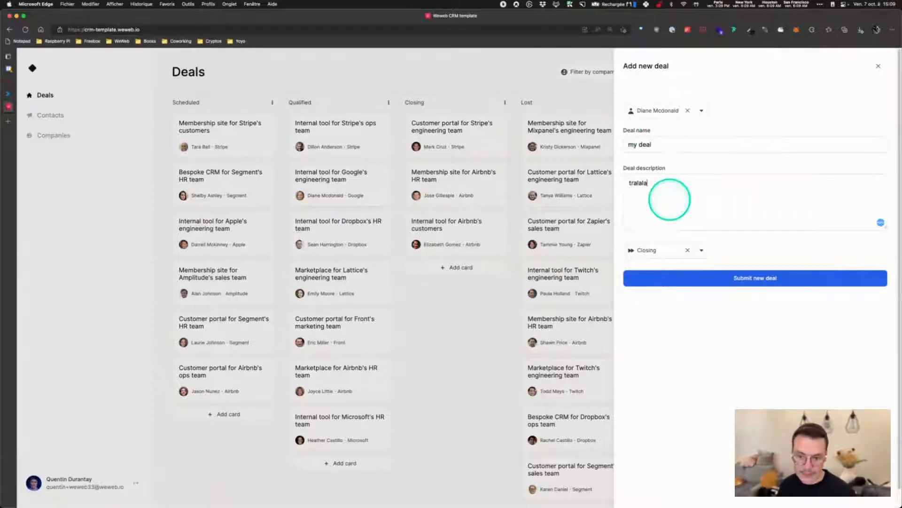
pyautogui.click(744, 278)
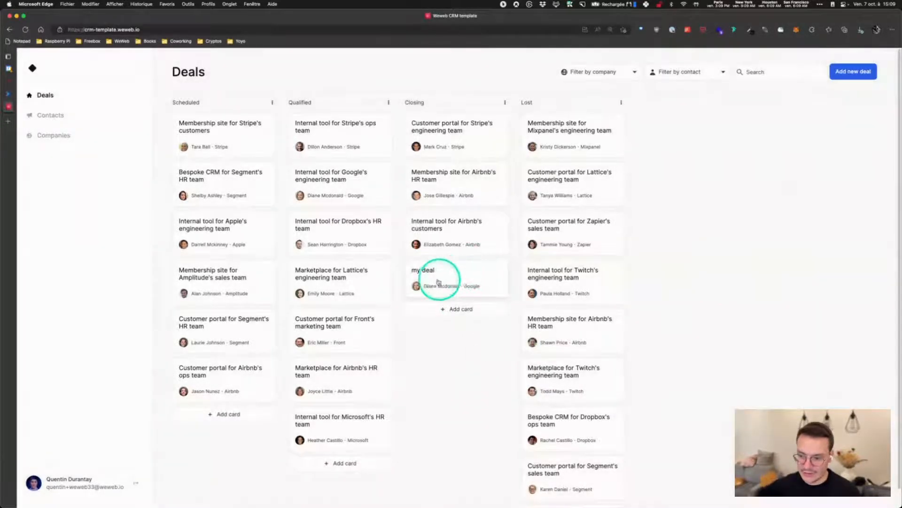
pyautogui.moveTo(438, 282); pyautogui.dragTo(375, 245)
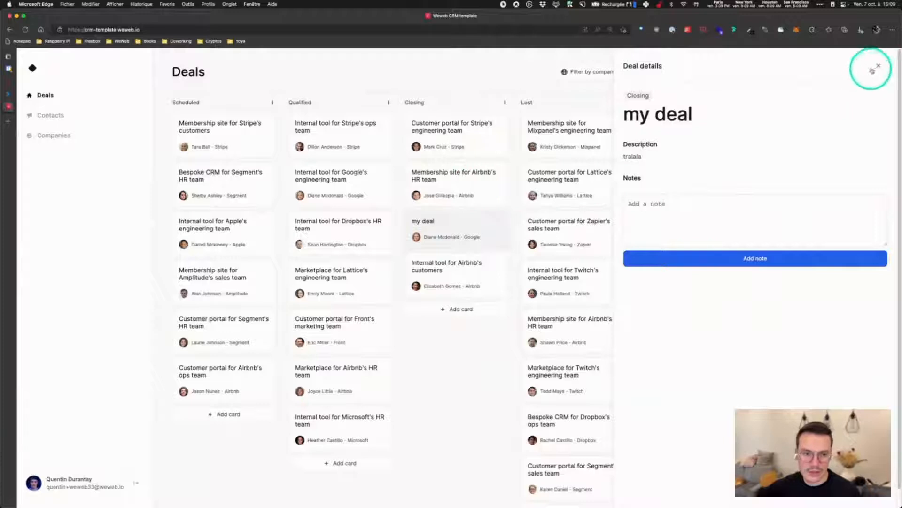
pyautogui.click(878, 67)
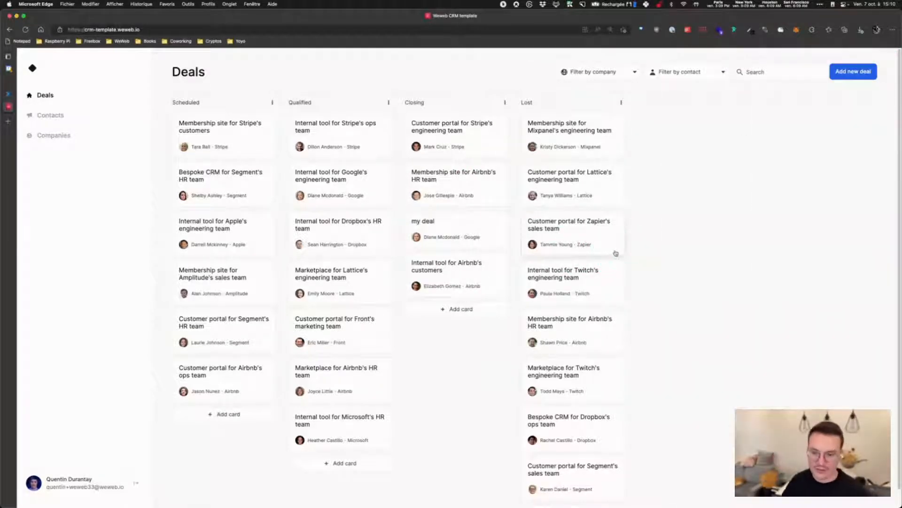
# Add a note to the Lattice customer-portal deal in Lost and close its details
pyautogui.click(571, 181)
pyautogui.click(717, 297)
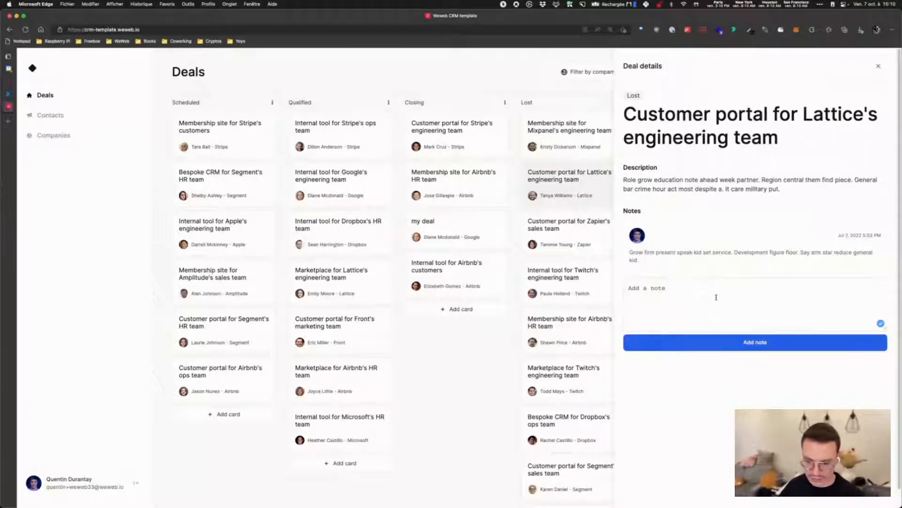
pyautogui.click(735, 344)
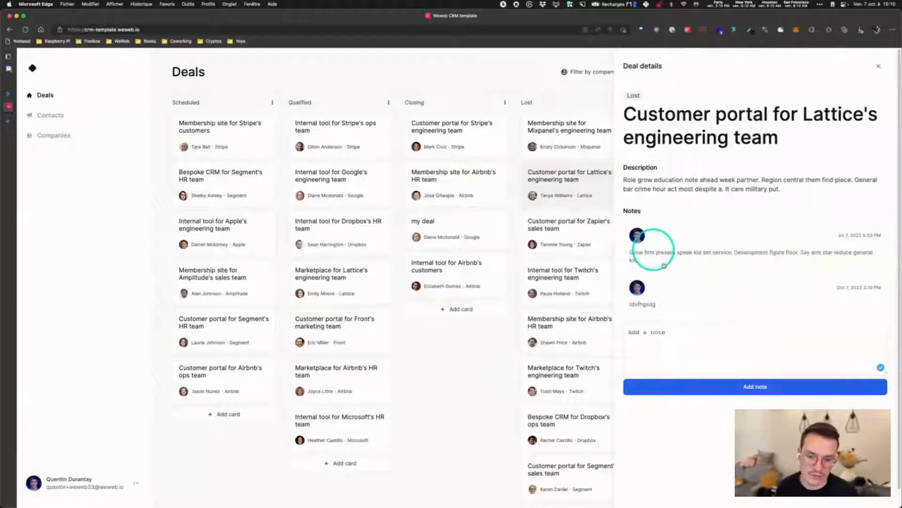
pyautogui.click(878, 66)
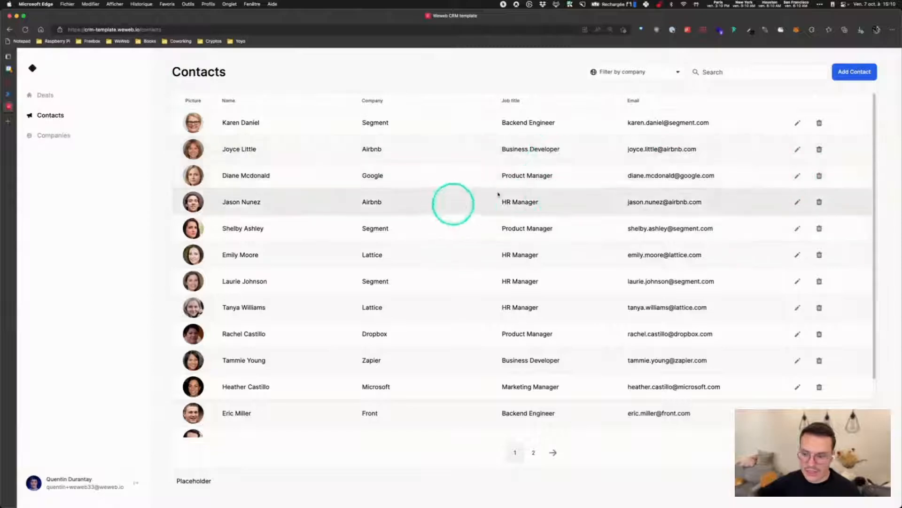
# Edit the Google contact's row, changing its company to Airbnb, and save it
pyautogui.click(796, 177)
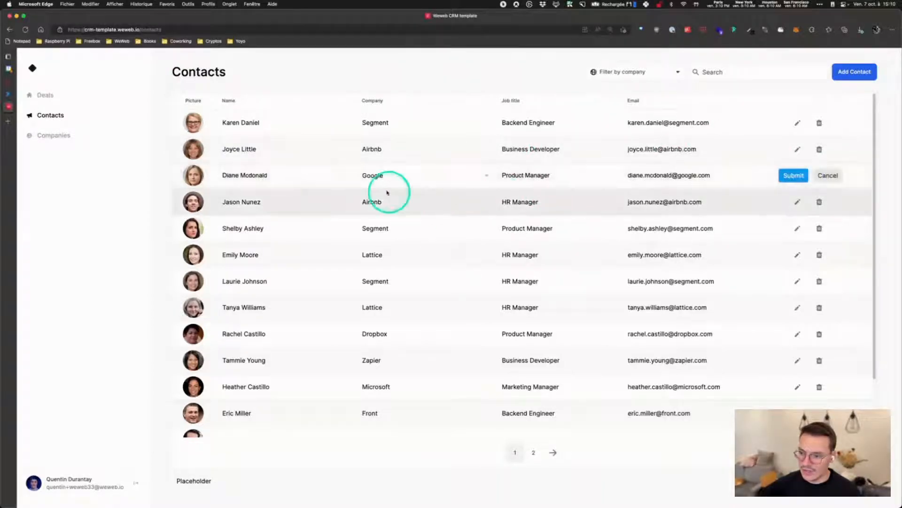
pyautogui.click(393, 179)
pyautogui.click(393, 219)
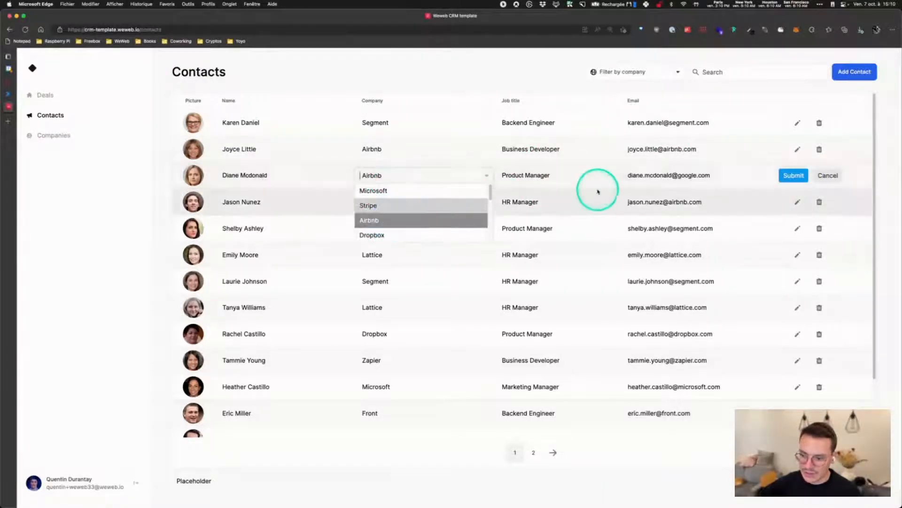
pyautogui.click(580, 177)
pyautogui.tripleClick(524, 174)
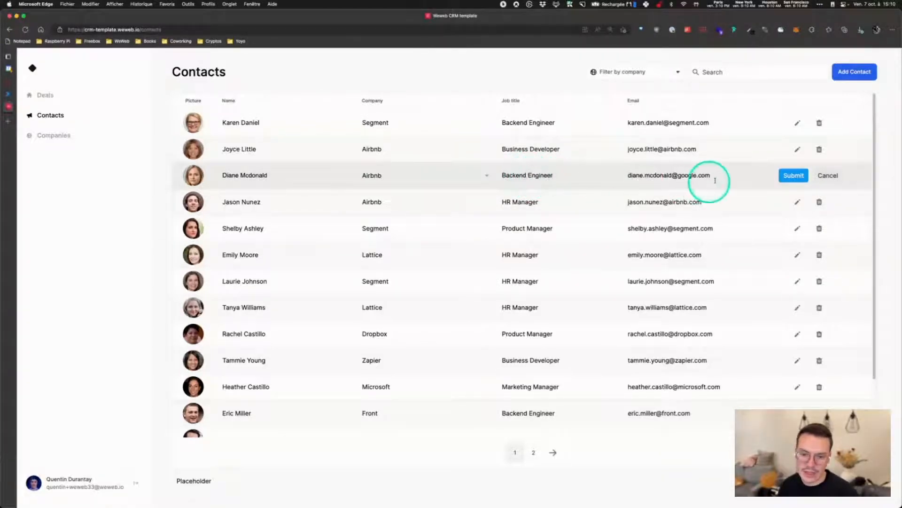
pyautogui.moveTo(677, 175); pyautogui.dragTo(717, 176)
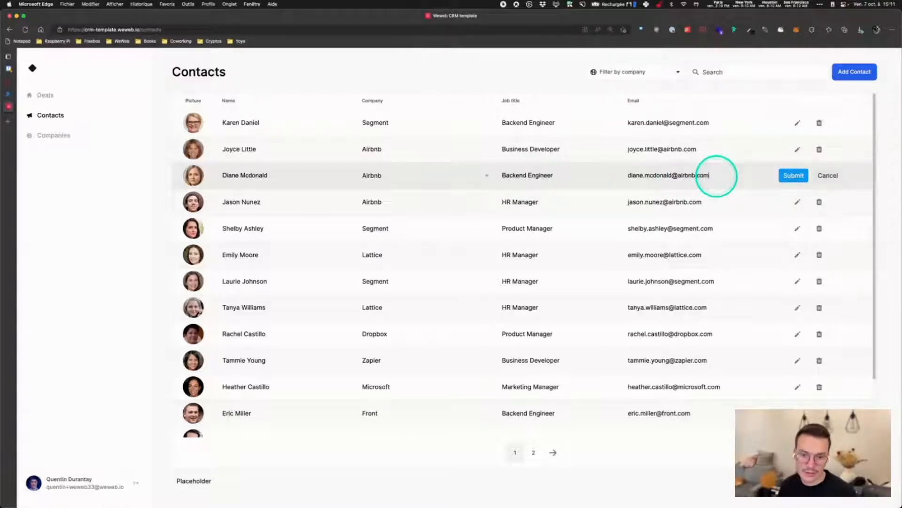
pyautogui.click(793, 175)
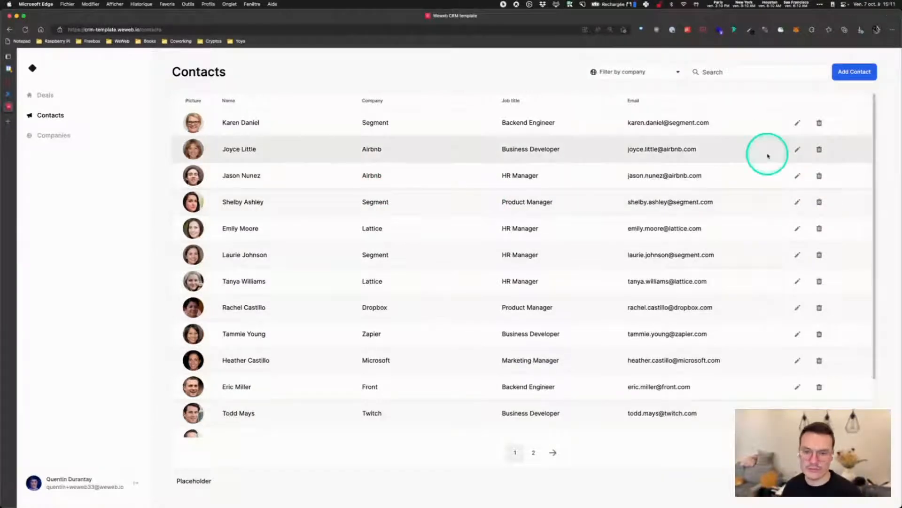
# Filter the contacts list by company Airbnb
pyautogui.click(628, 72)
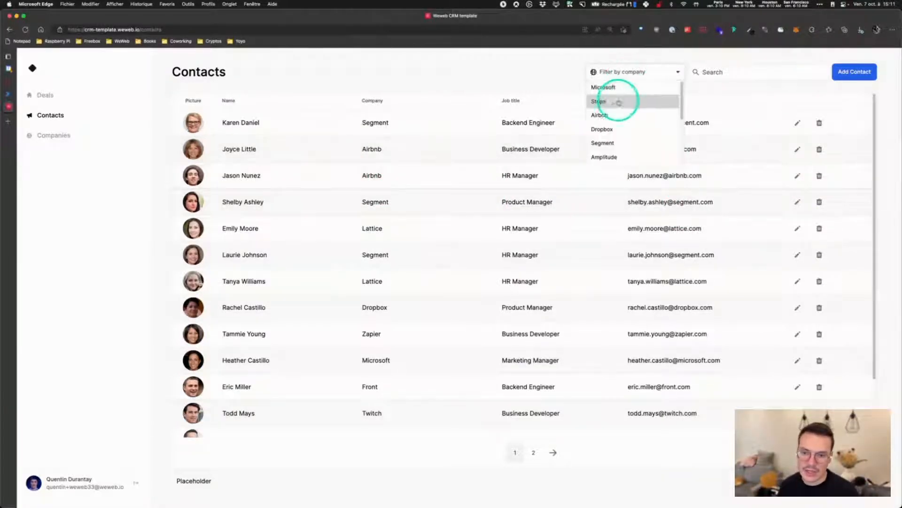
pyautogui.click(610, 118)
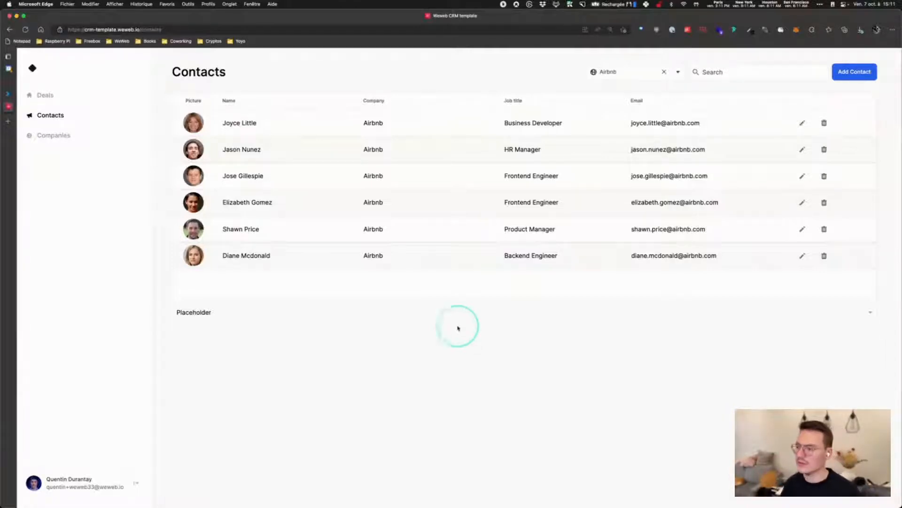
pyautogui.click(43, 98)
# Filter the deals board to a single contact's deals, then return to the Contacts list
pyautogui.click(673, 72)
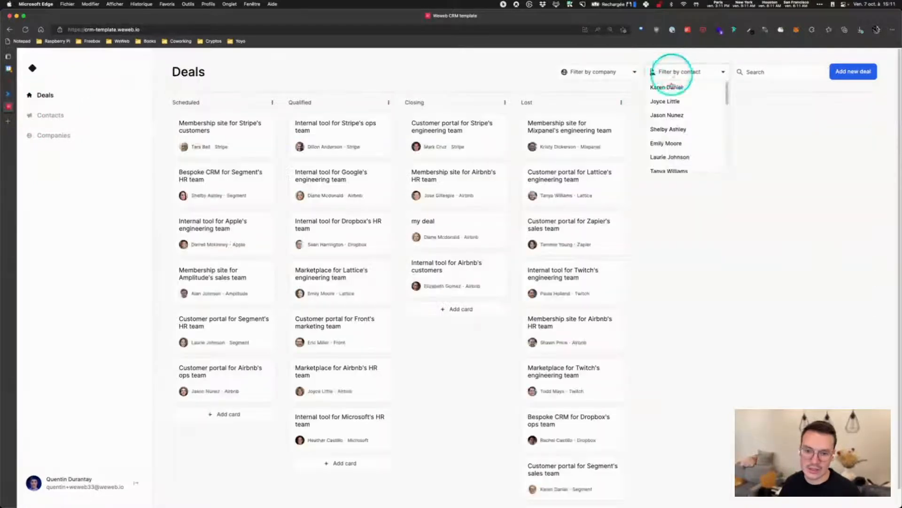
pyautogui.scroll(-3, 677, 160)
pyautogui.click(669, 161)
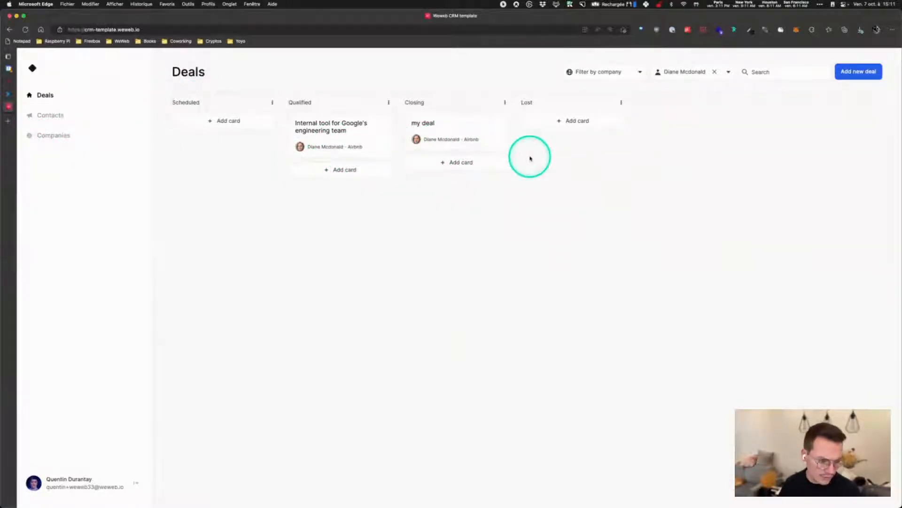
pyautogui.click(49, 115)
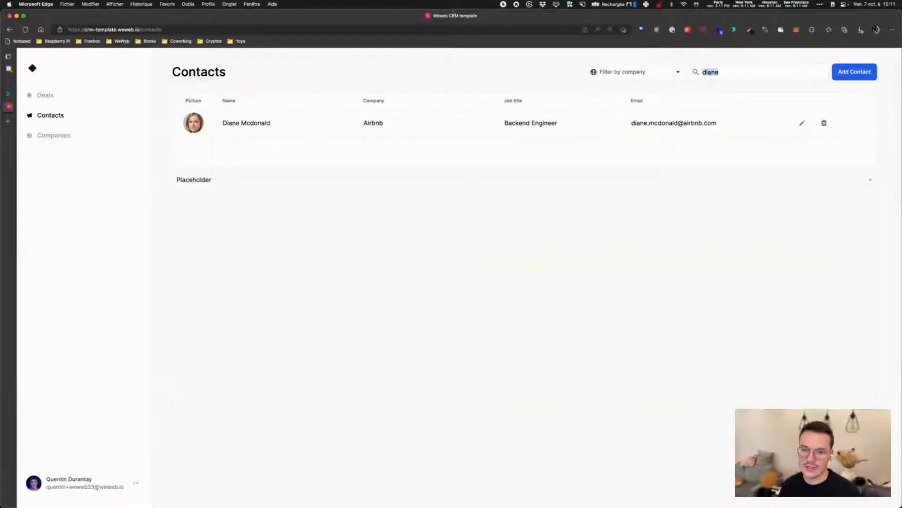
# Start a new contact with company Airbnb and an uploaded picture
pyautogui.click(855, 71)
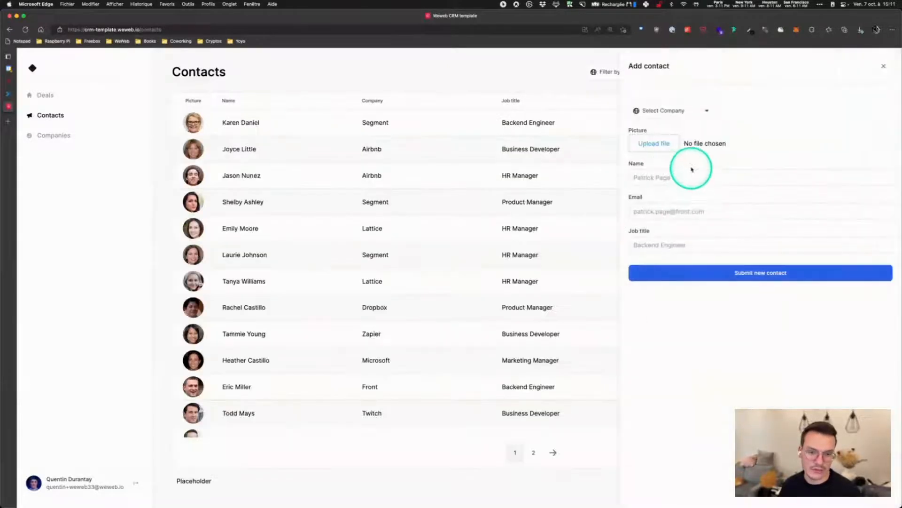
pyautogui.click(662, 121)
pyautogui.click(666, 177)
pyautogui.click(653, 143)
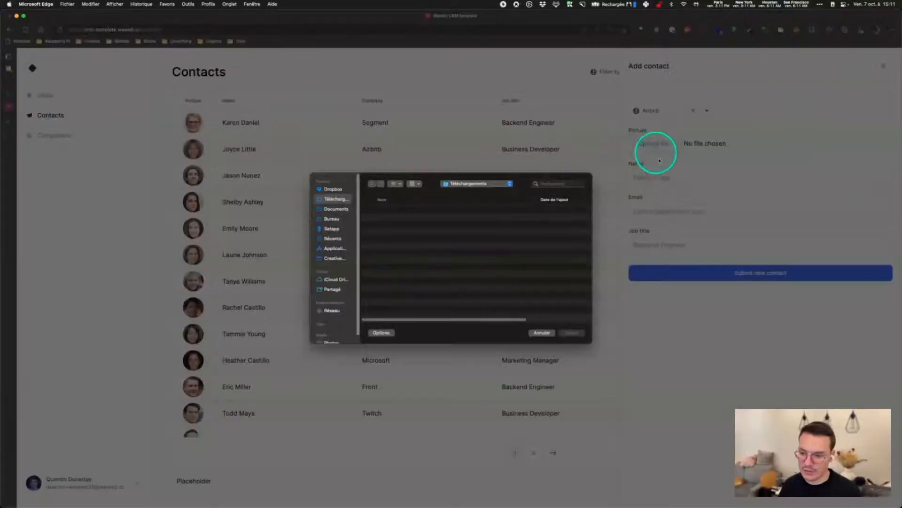
pyautogui.doubleClick(394, 211)
# Fill in the name, e-mail and job title Growth, submit, and search for the new contact
pyautogui.click(681, 185)
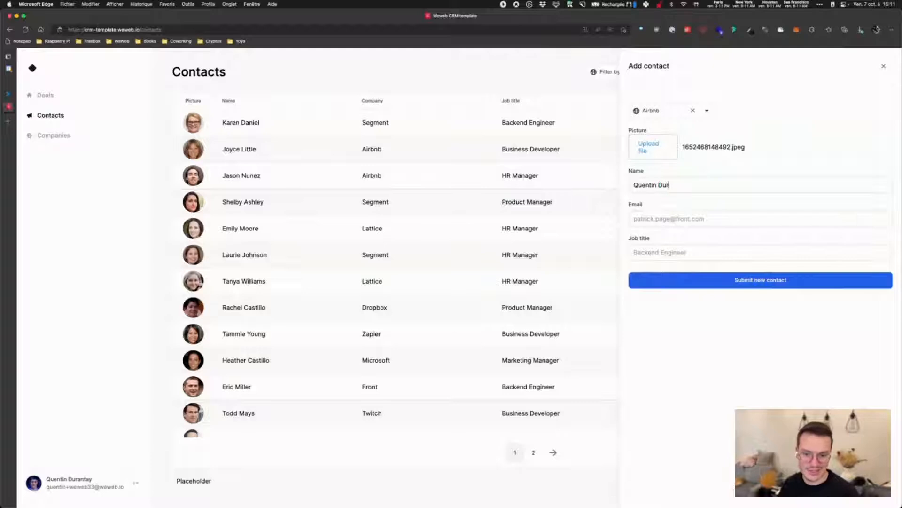
pyautogui.click(666, 217)
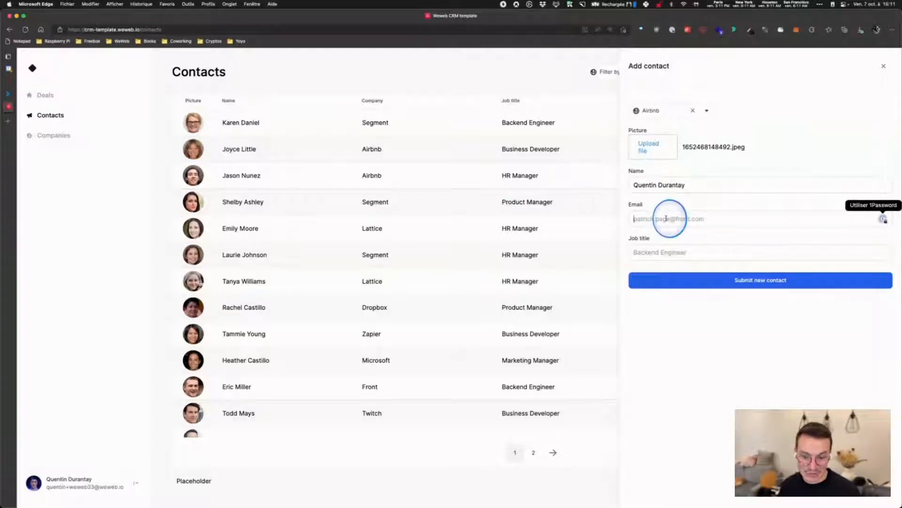
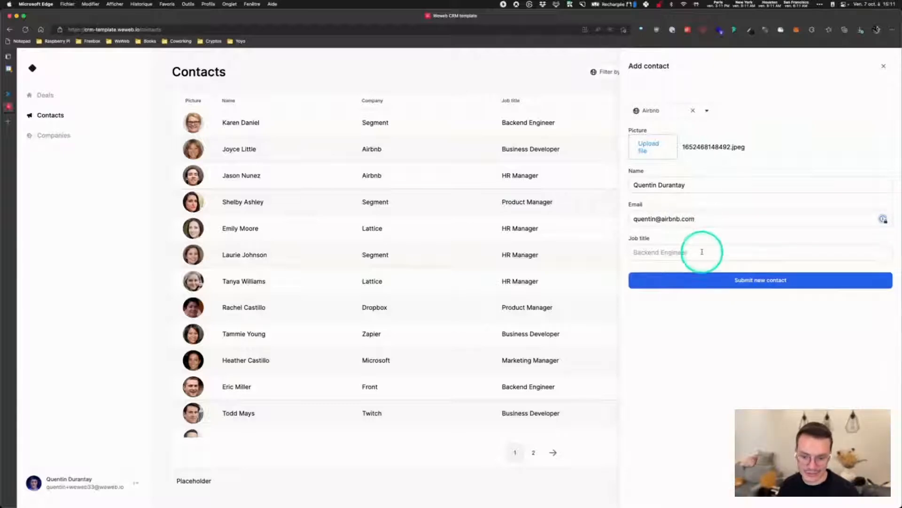
pyautogui.click(700, 252)
pyautogui.click(722, 285)
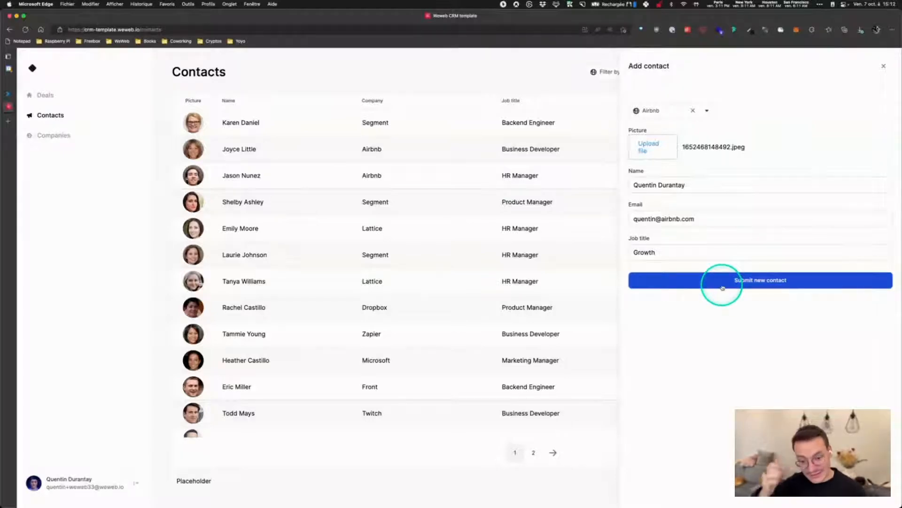
pyautogui.click(734, 73)
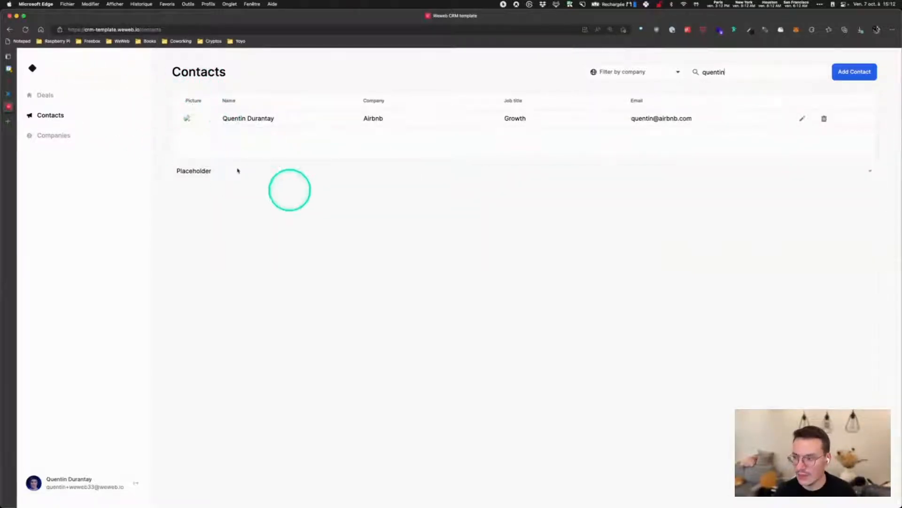
pyautogui.click(32, 135)
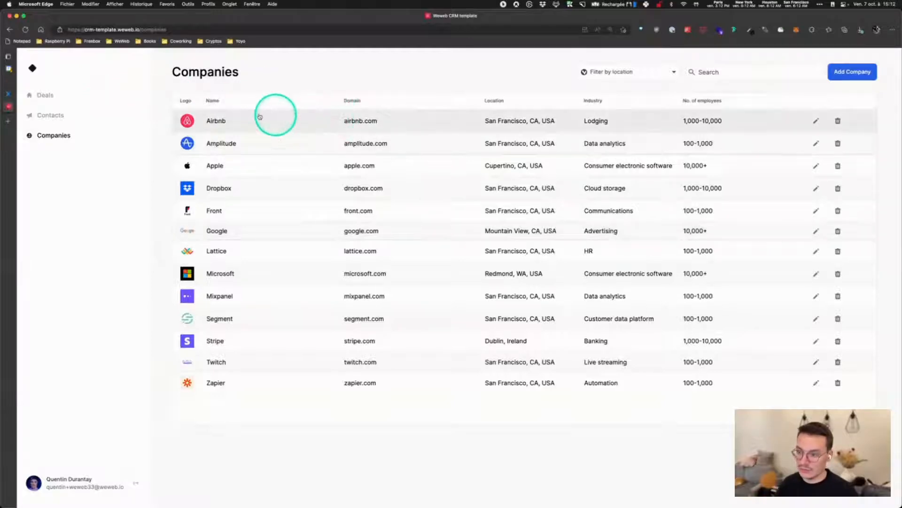
# Start editing the Airbnb company row and the Add Company form, cancelling both
pyautogui.click(822, 124)
pyautogui.click(416, 121)
pyautogui.click(846, 121)
pyautogui.click(852, 71)
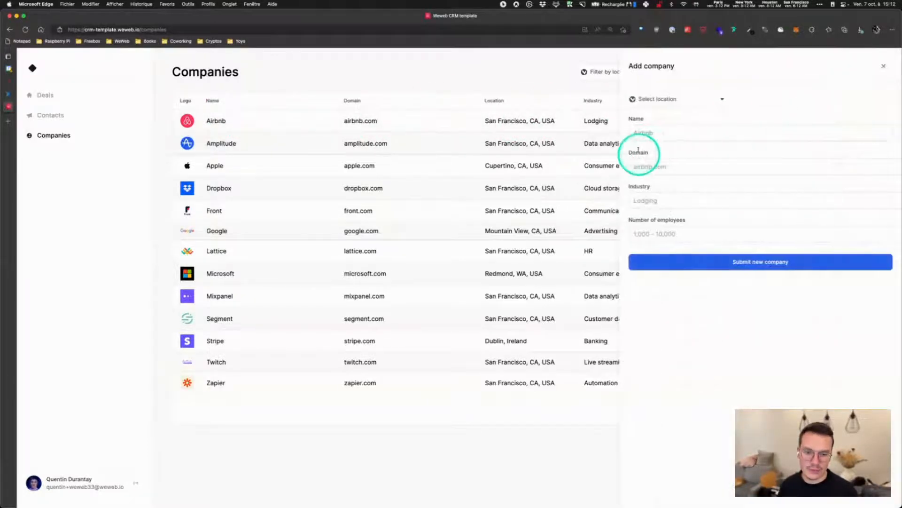
pyautogui.click(883, 66)
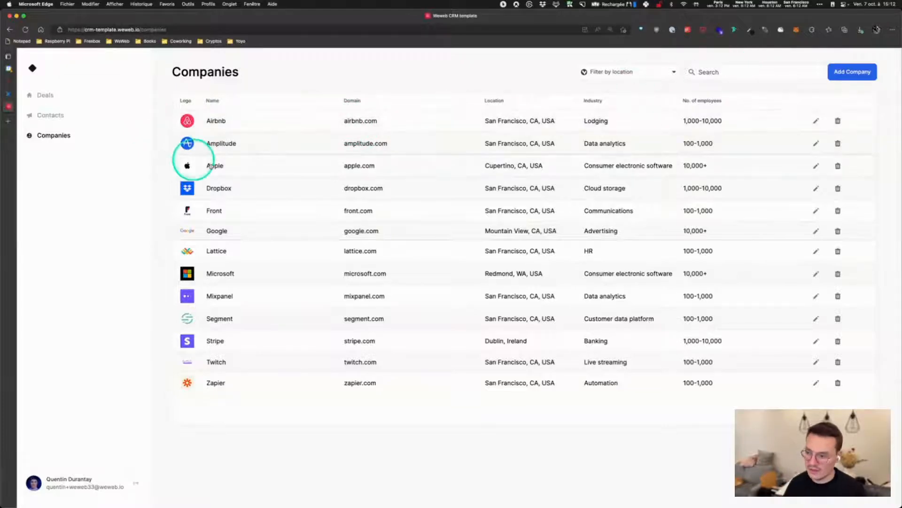
# Filter companies by Menlo Park, San Francisco, then Redmond, clearing each location filter
pyautogui.click(634, 72)
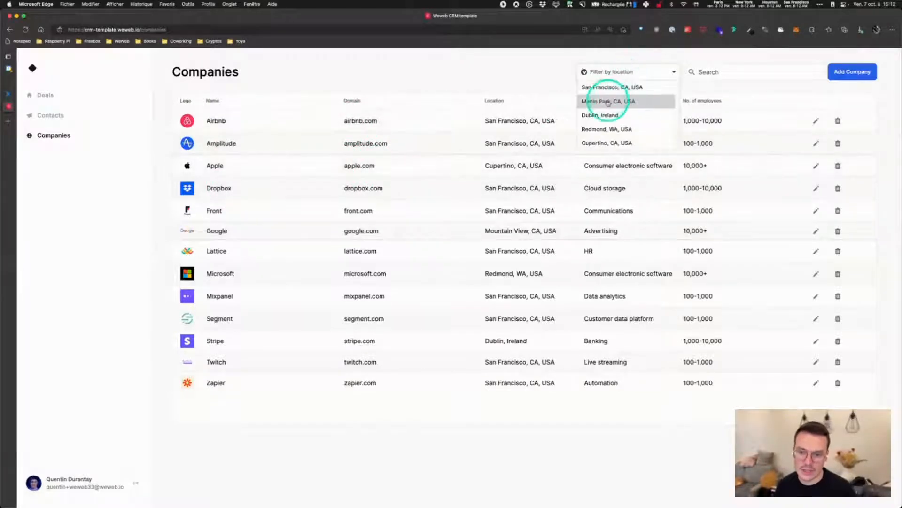
pyautogui.click(605, 103)
pyautogui.click(660, 72)
pyautogui.click(635, 73)
pyautogui.click(627, 88)
pyautogui.click(660, 72)
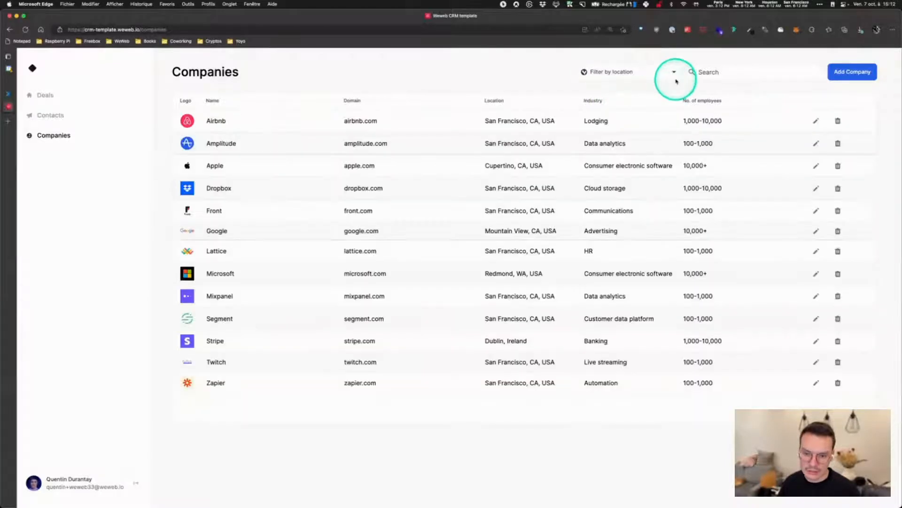
pyautogui.click(674, 72)
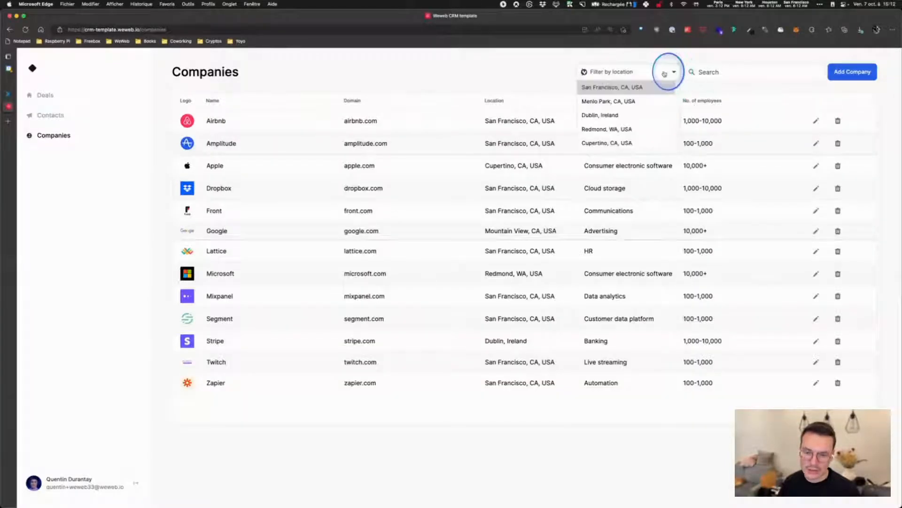
pyautogui.click(618, 128)
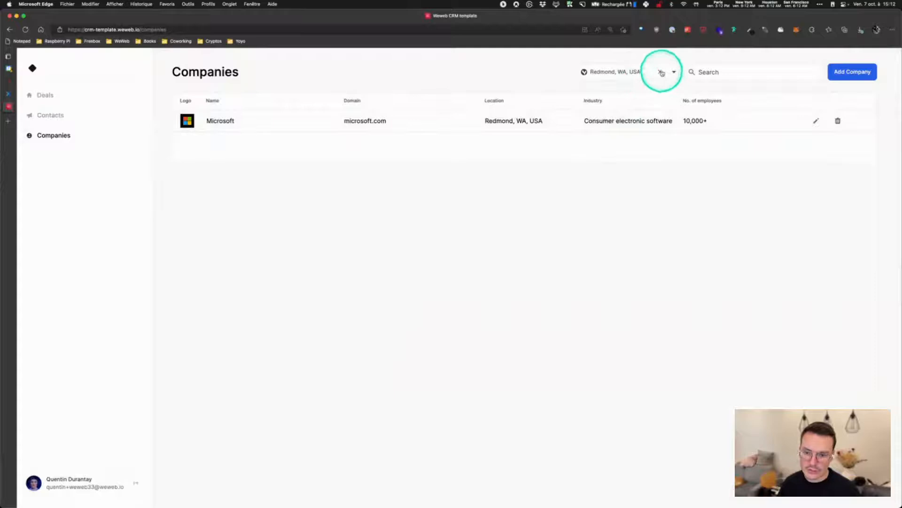
pyautogui.click(661, 72)
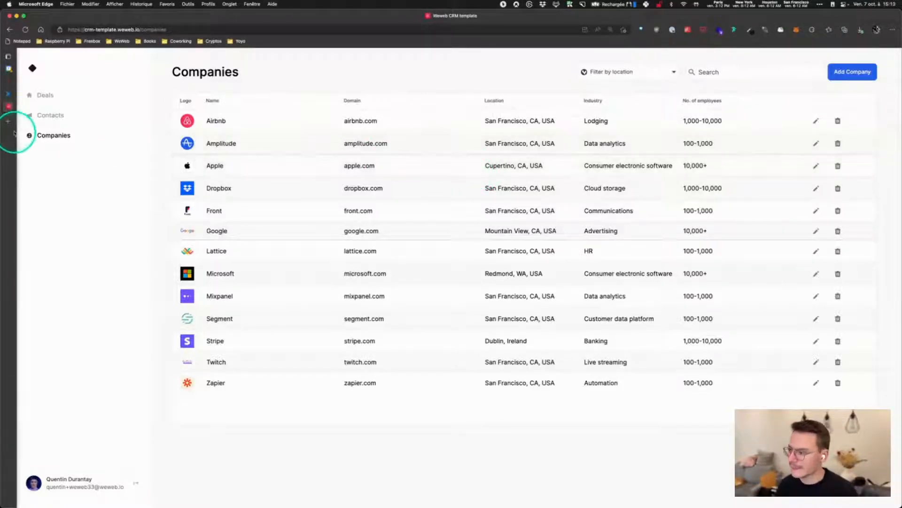
# In Xano, return to Database Tables, zoom in, and open the deal table's 750 records
pyautogui.click(8, 93)
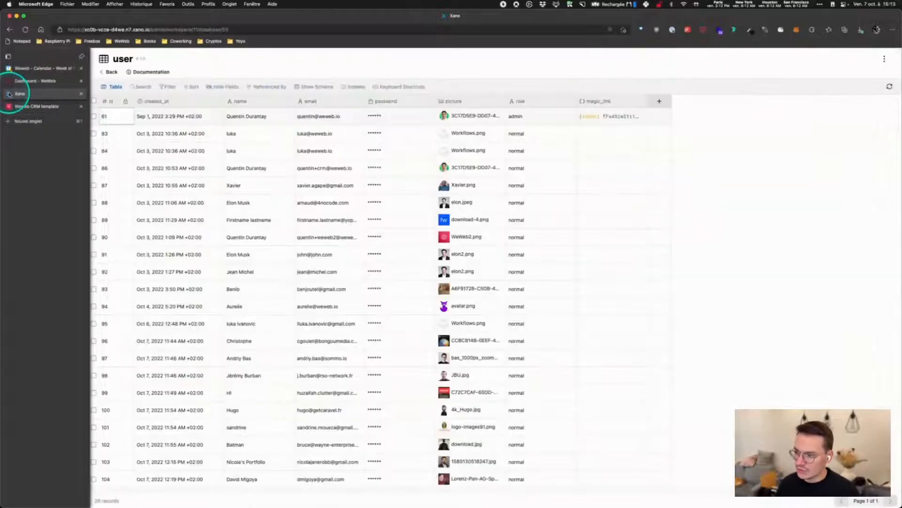
pyautogui.click(108, 73)
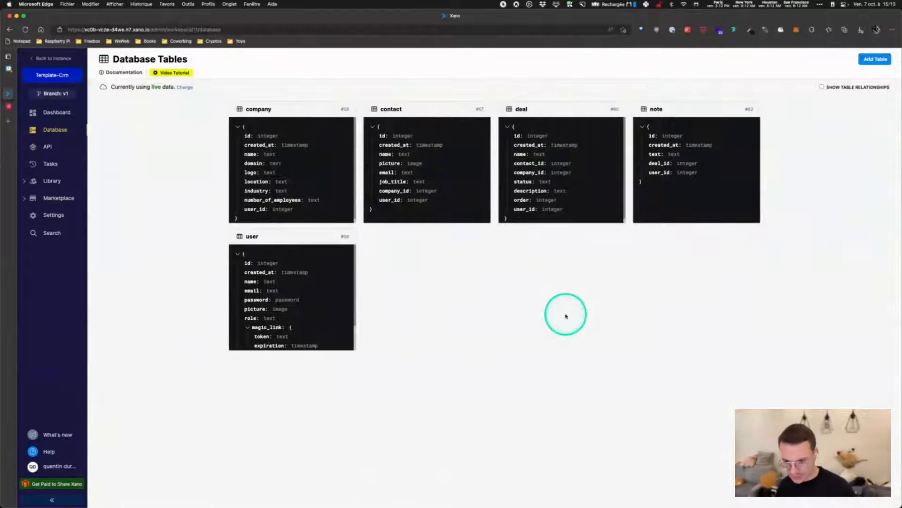
pyautogui.press('super+equal')
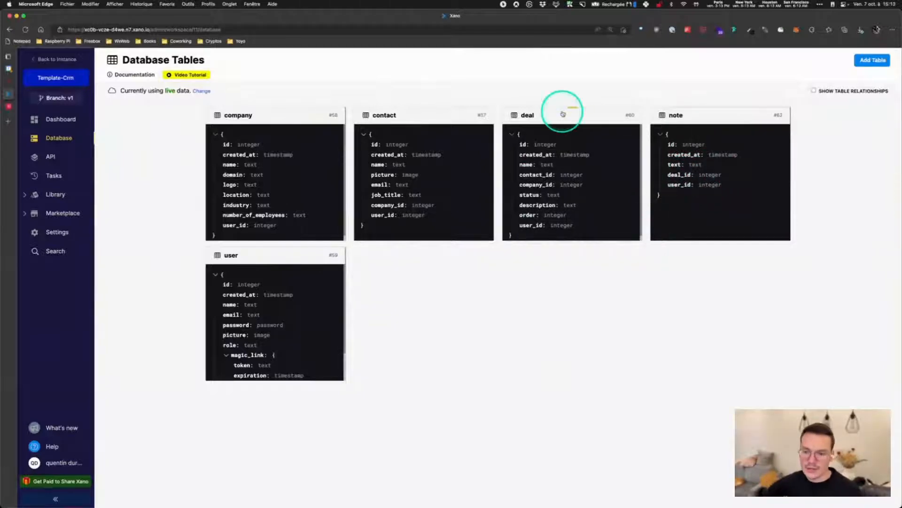
pyautogui.click(563, 113)
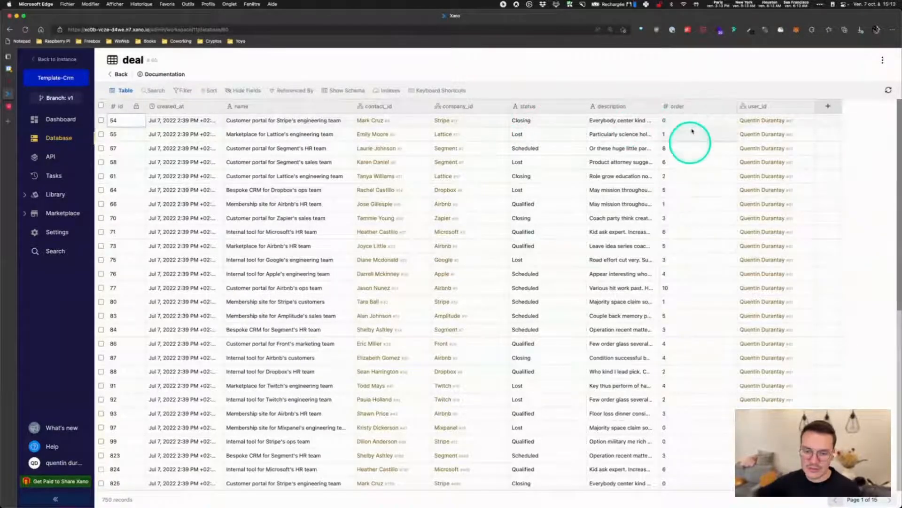
pyautogui.click(6, 105)
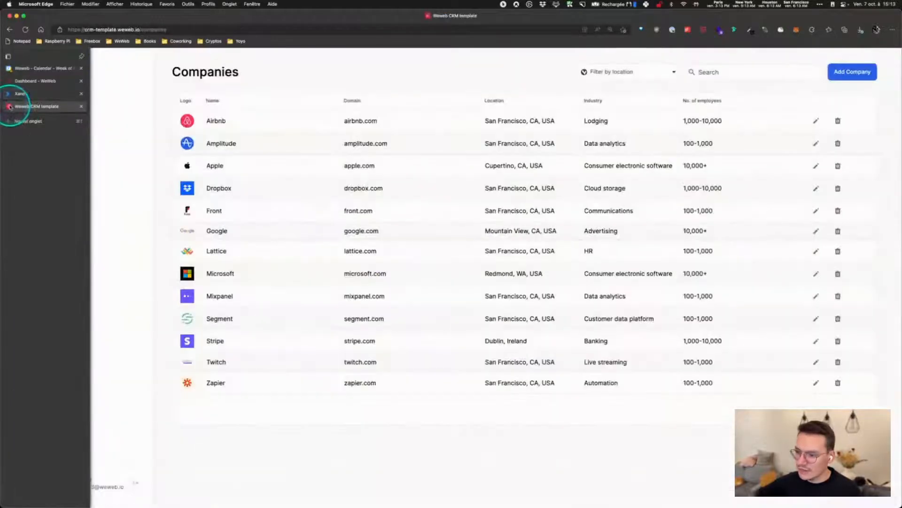
pyautogui.click(46, 95)
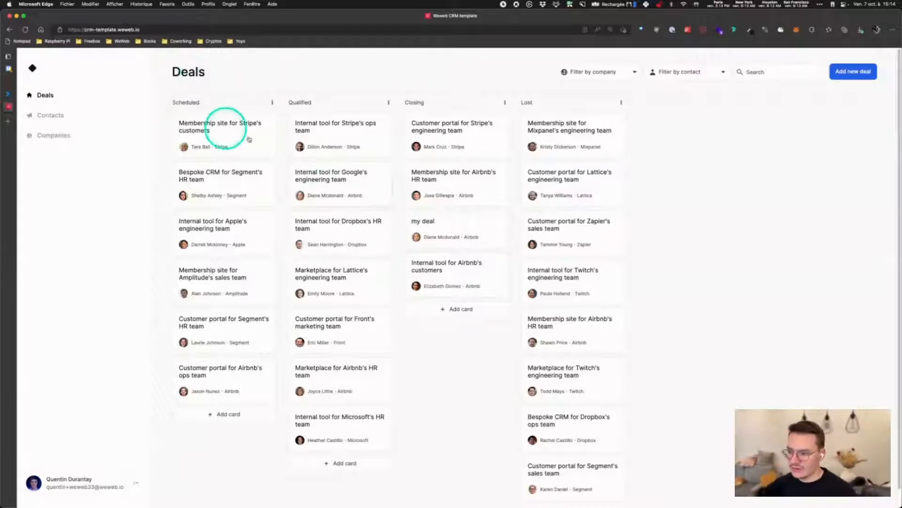
pyautogui.click(6, 94)
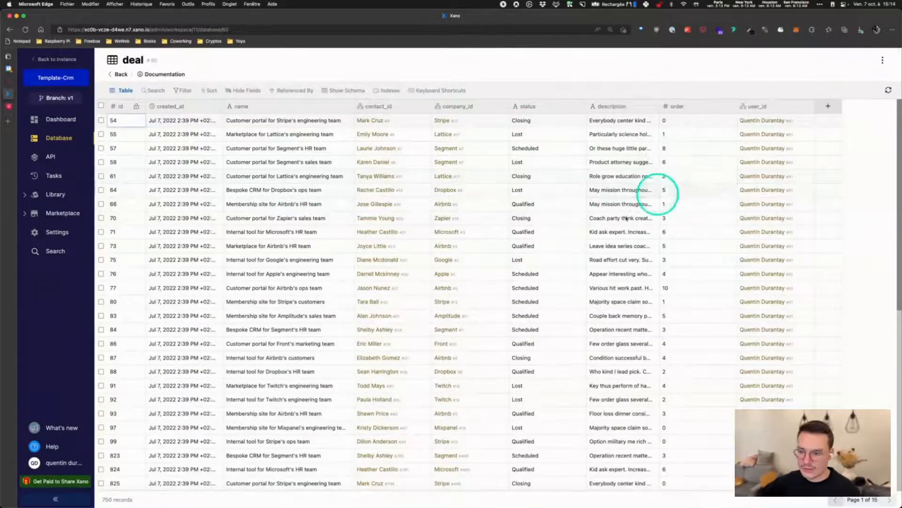
# Switch back to the WeWeb CRM template's Deals board, with 'my deal' in Closing
pyautogui.moveTo(8, 87)
pyautogui.click(10, 106)
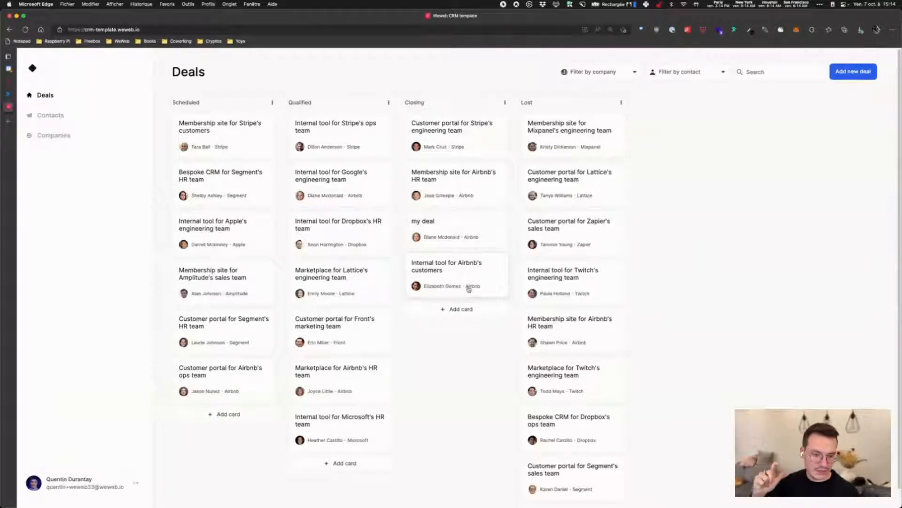
# Move the Zapier sales deal from Lost to Closing, then switch to Xano's 750-record deal table
pyautogui.click(522, 247)
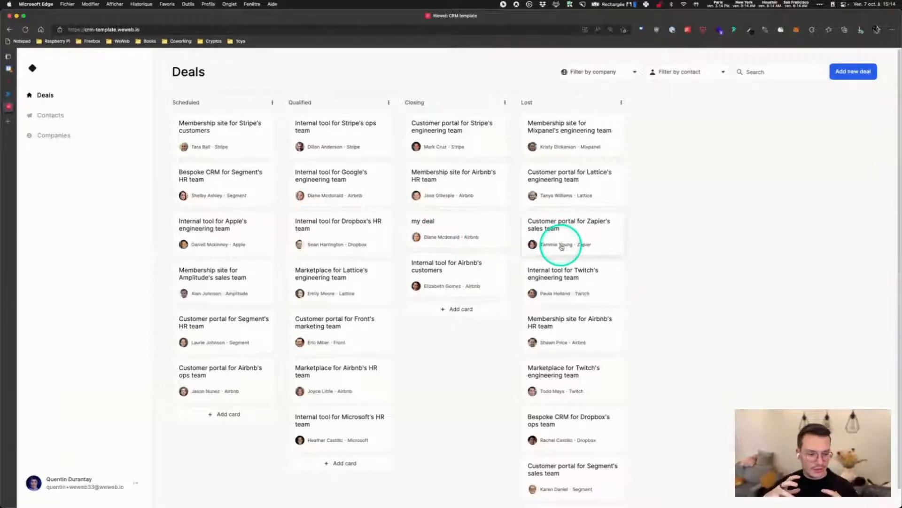
pyautogui.moveTo(588, 228); pyautogui.dragTo(473, 287)
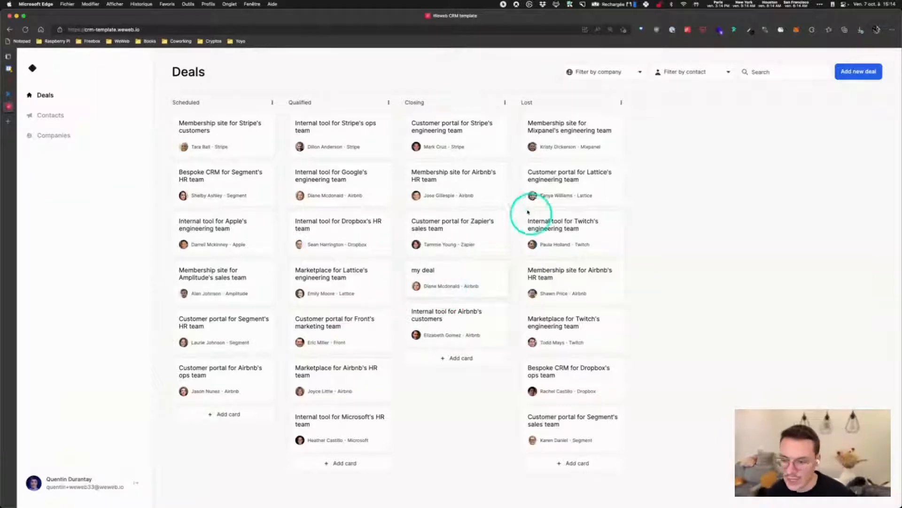
pyautogui.click(13, 95)
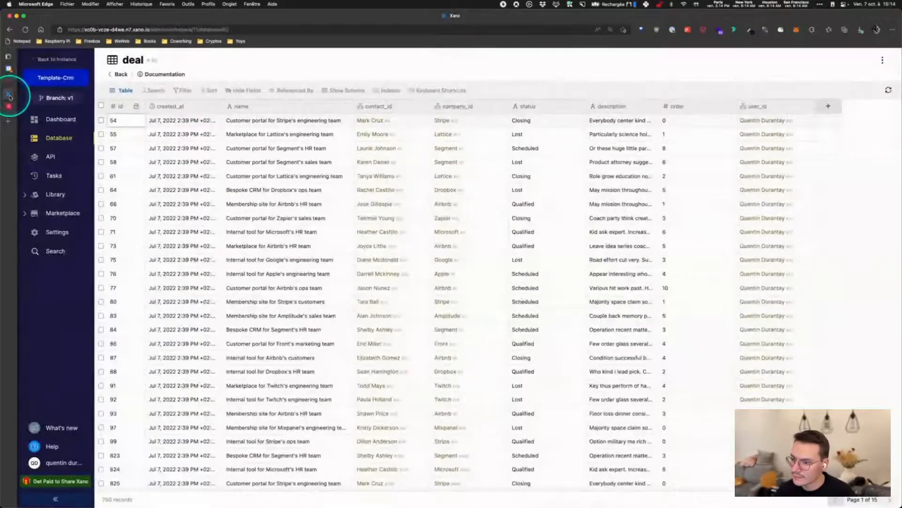
# Browse the contact table's records, glance at the WeWeb CRM app, and return to Xano's tables
pyautogui.click(118, 75)
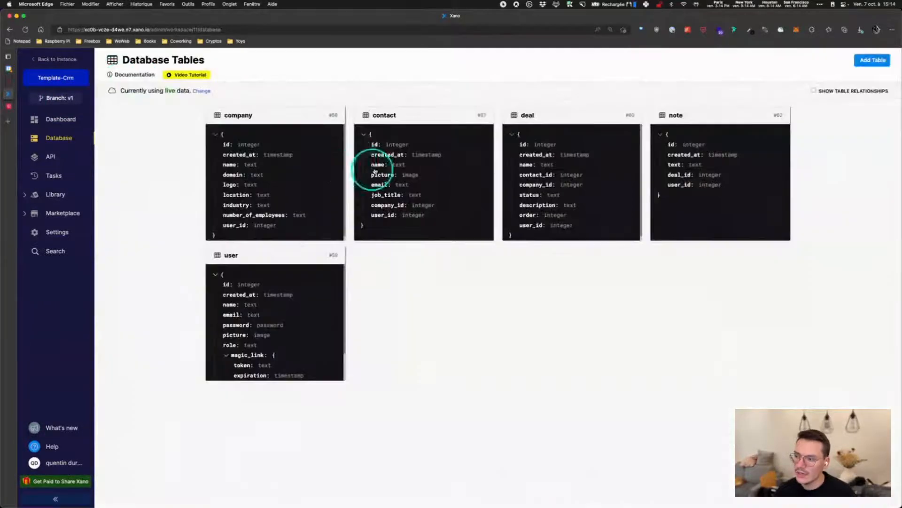
pyautogui.click(425, 119)
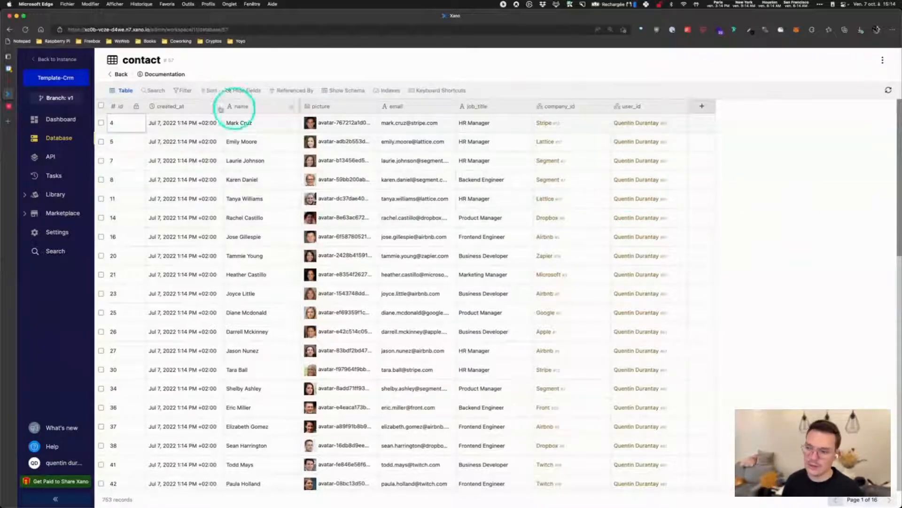
pyautogui.click(121, 74)
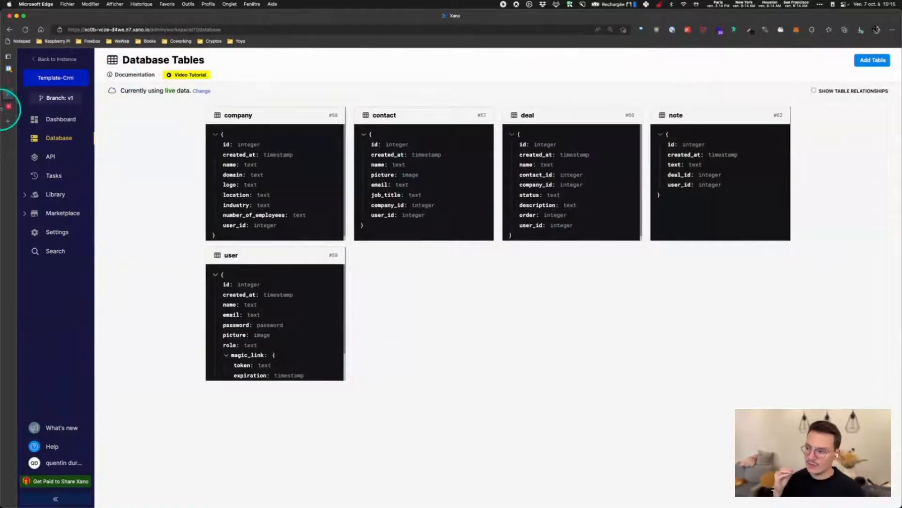
pyautogui.click(8, 106)
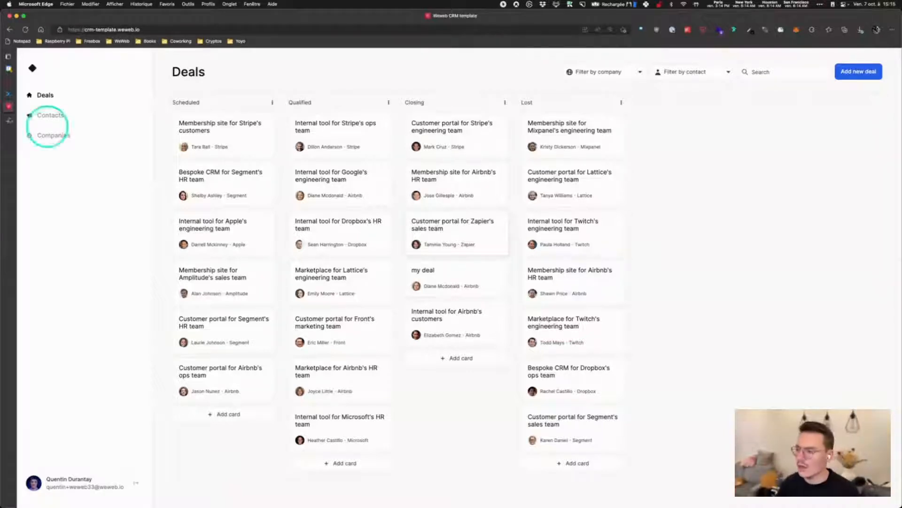
pyautogui.click(18, 94)
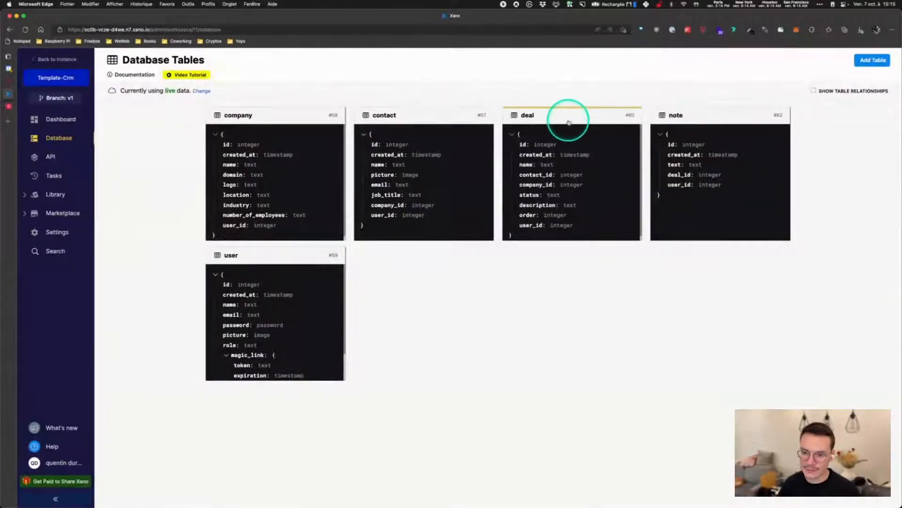
# Browse the deal, company and note tables' records, then open the workspace's API section
pyautogui.click(568, 119)
pyautogui.click(113, 79)
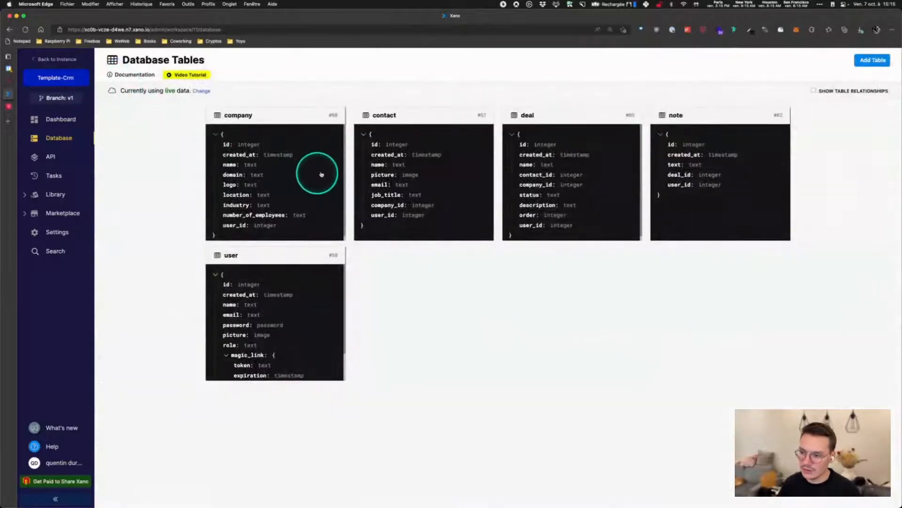
pyautogui.click(278, 120)
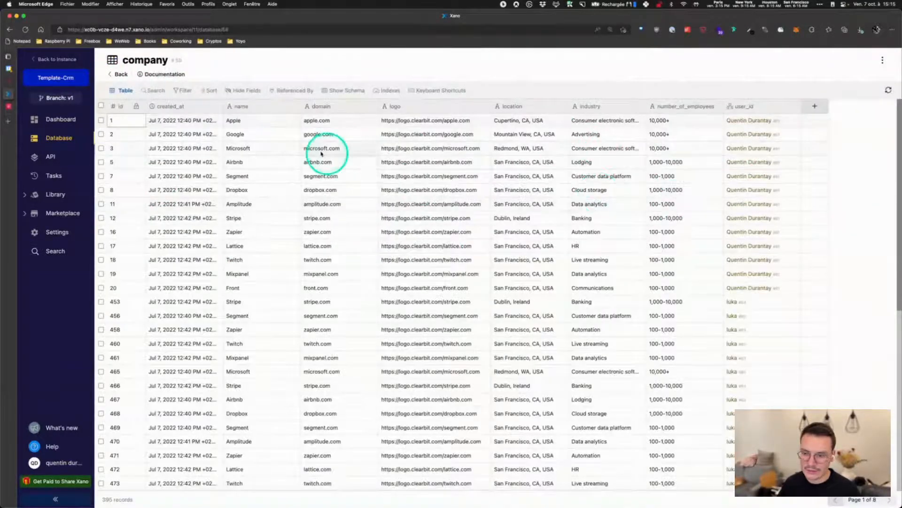
pyautogui.click(118, 75)
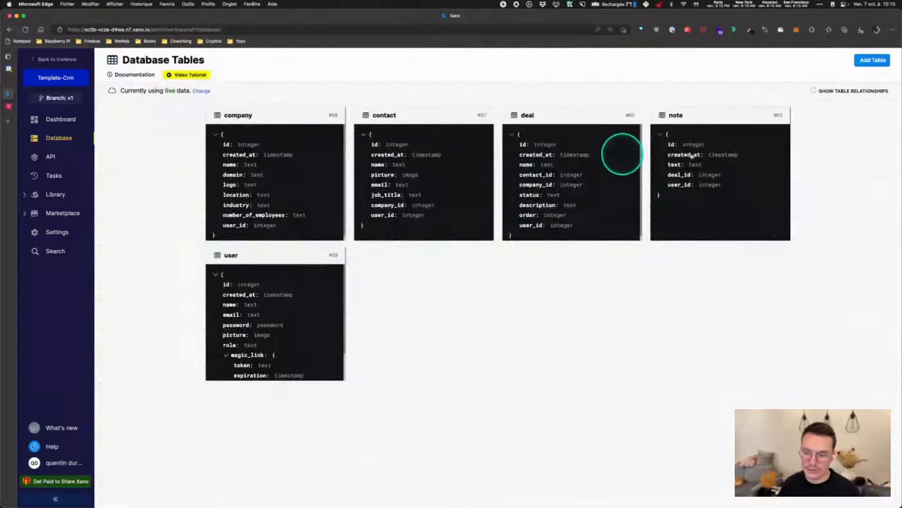
pyautogui.click(692, 156)
pyautogui.click(118, 73)
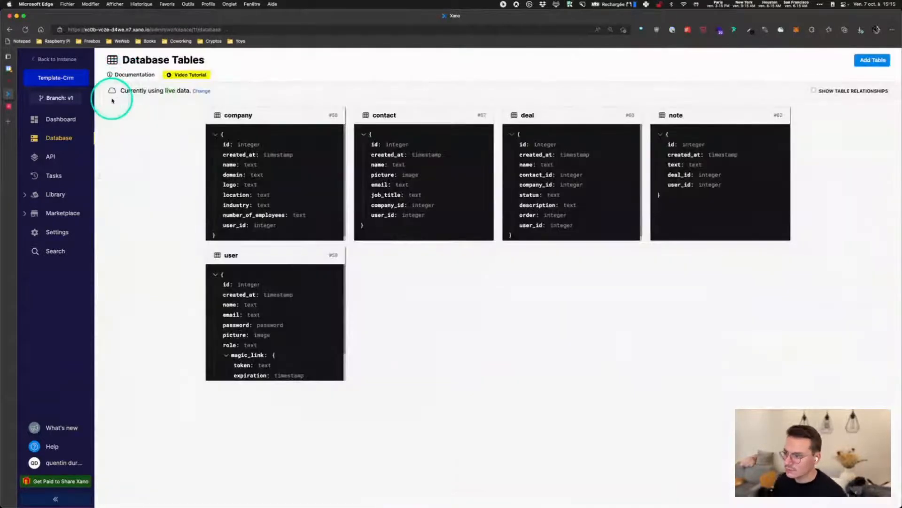
pyautogui.click(51, 157)
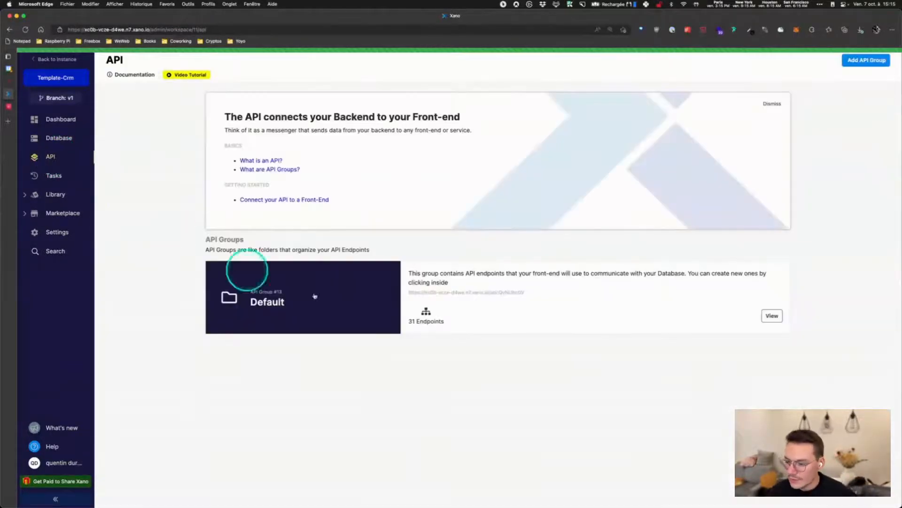
# Open GET /company in the Default group and show its company.user_id = auth.id query filter
pyautogui.click(521, 296)
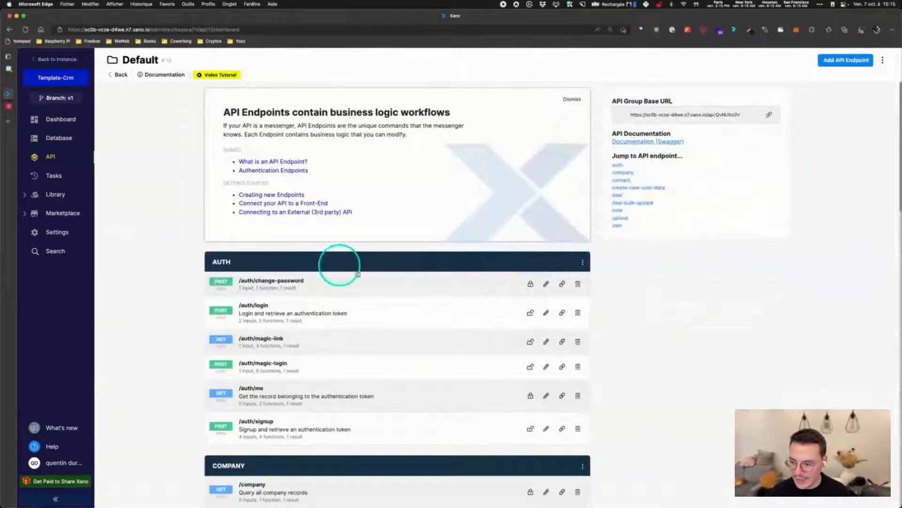
pyautogui.scroll(-3, 340, 266)
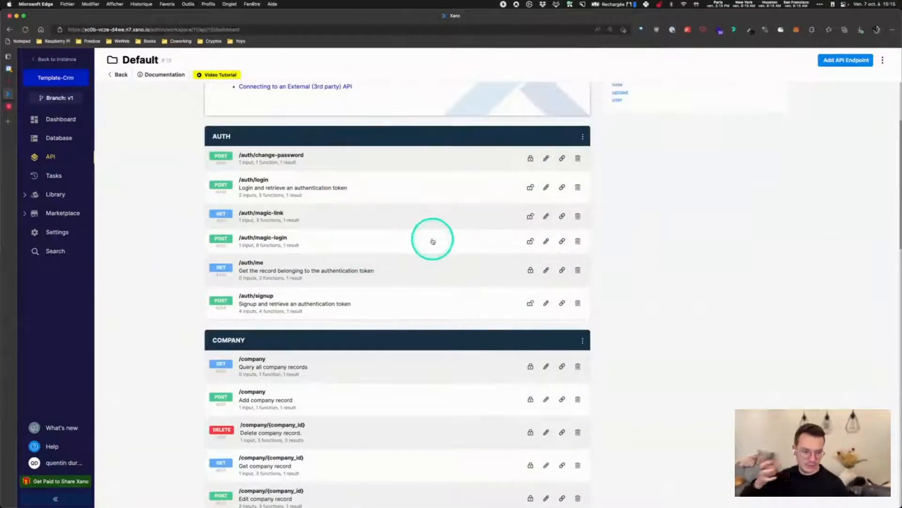
pyautogui.scroll(1, 433, 241)
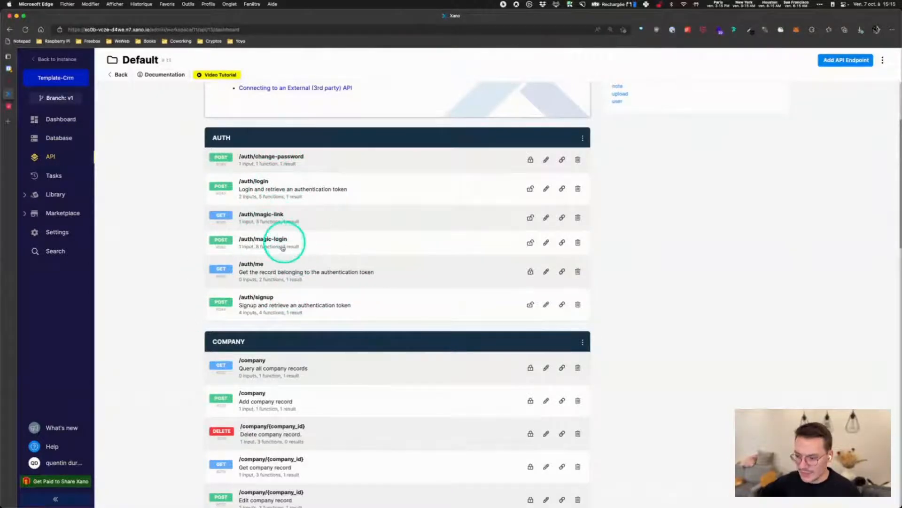
pyautogui.scroll(-1, 339, 246)
pyautogui.scroll(-2, 390, 236)
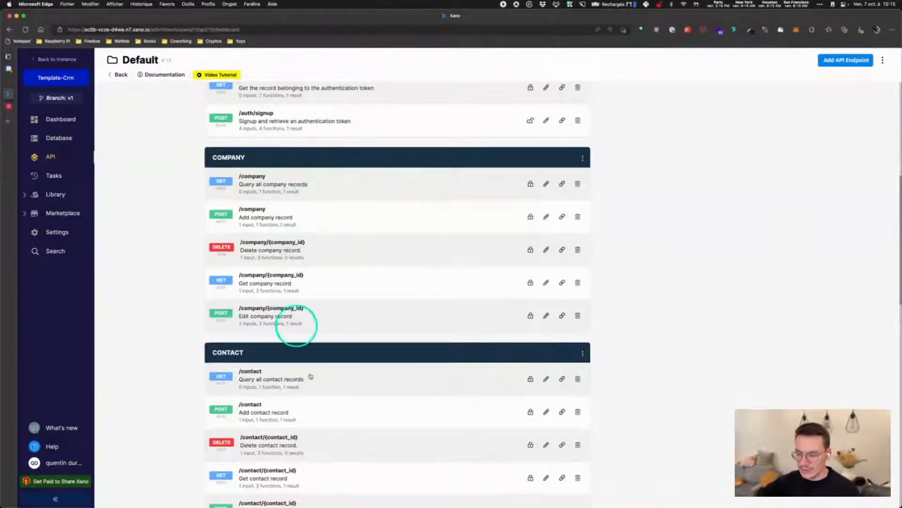
pyautogui.scroll(-2, 298, 277)
pyautogui.scroll(-3, 360, 307)
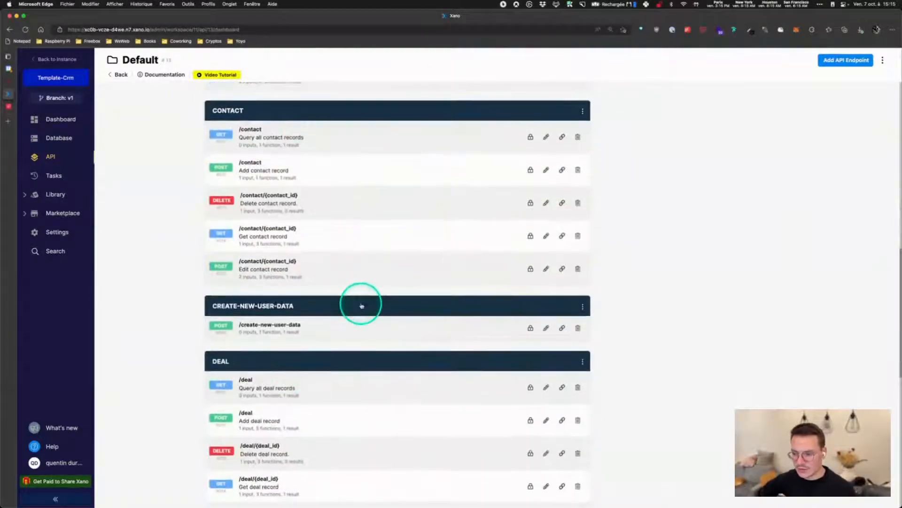
pyautogui.scroll(10, 335, 258)
pyautogui.scroll(-2, 326, 300)
pyautogui.scroll(-3, 326, 300)
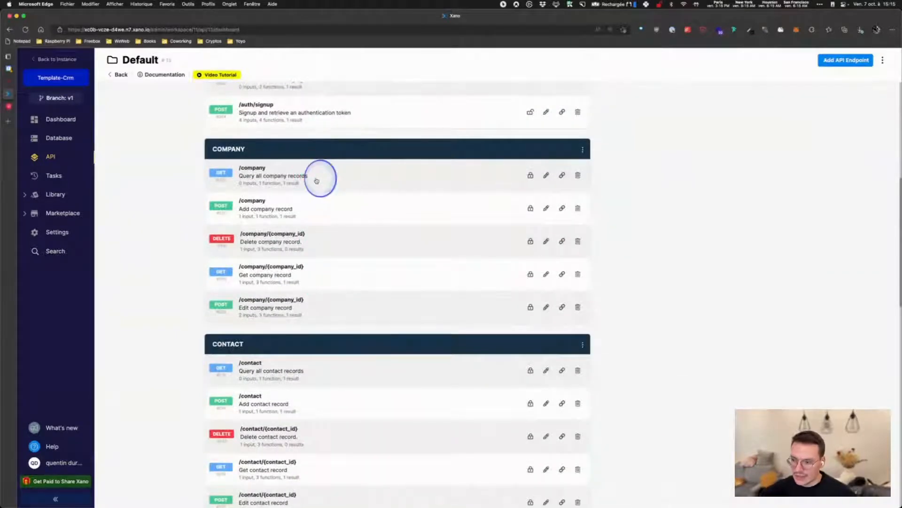
pyautogui.click(317, 181)
pyautogui.click(484, 249)
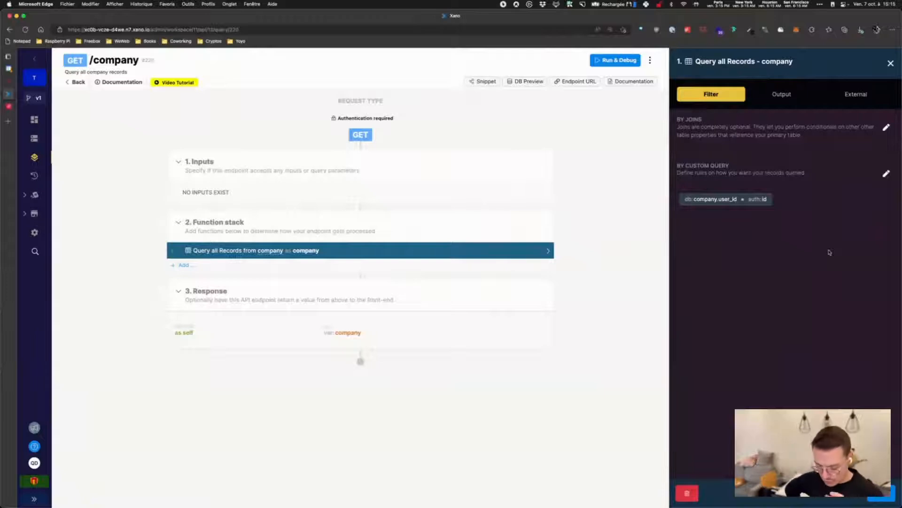
pyautogui.click(886, 173)
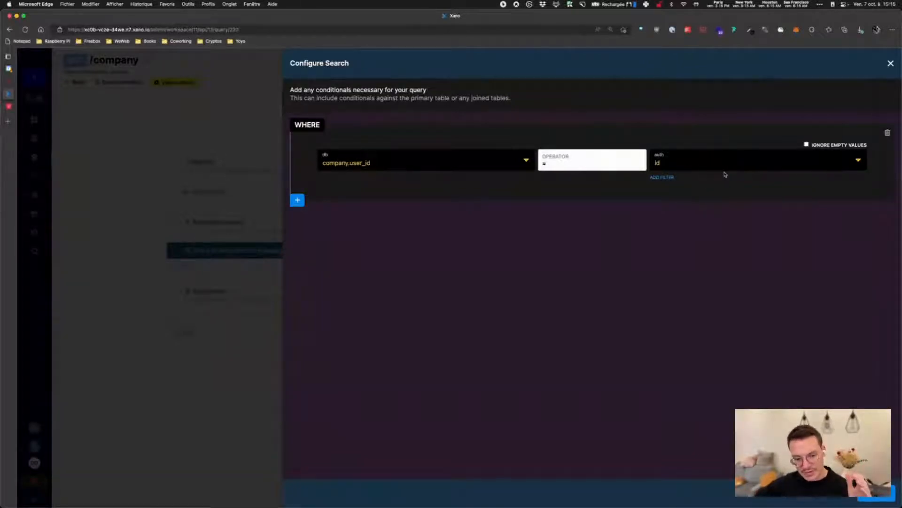
pyautogui.click(687, 165)
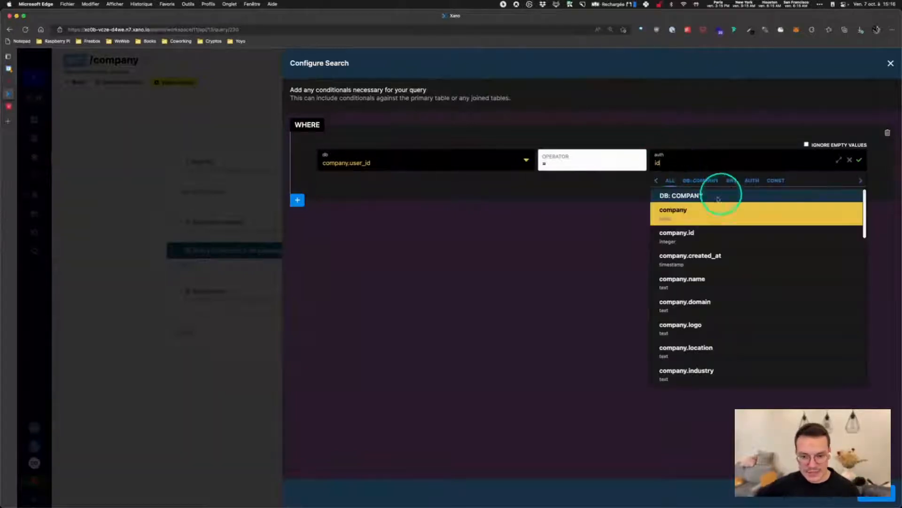
pyautogui.click(744, 181)
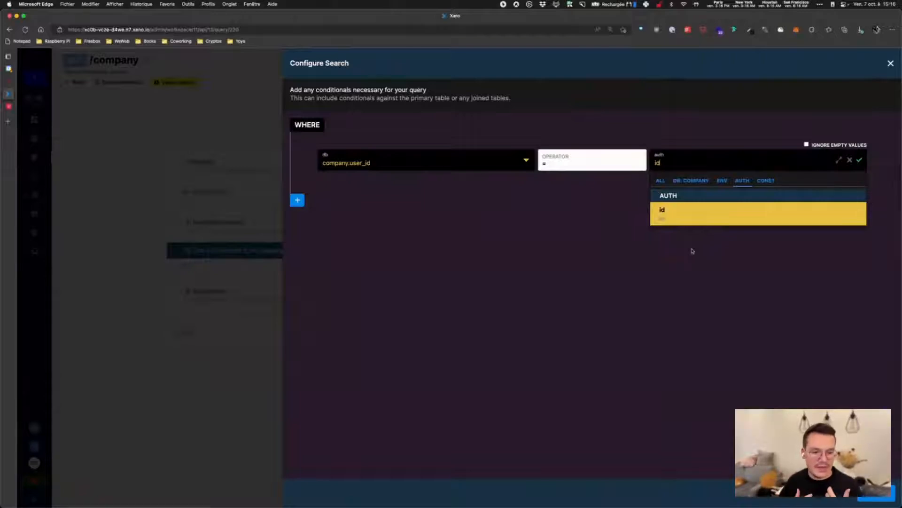
pyautogui.click(699, 215)
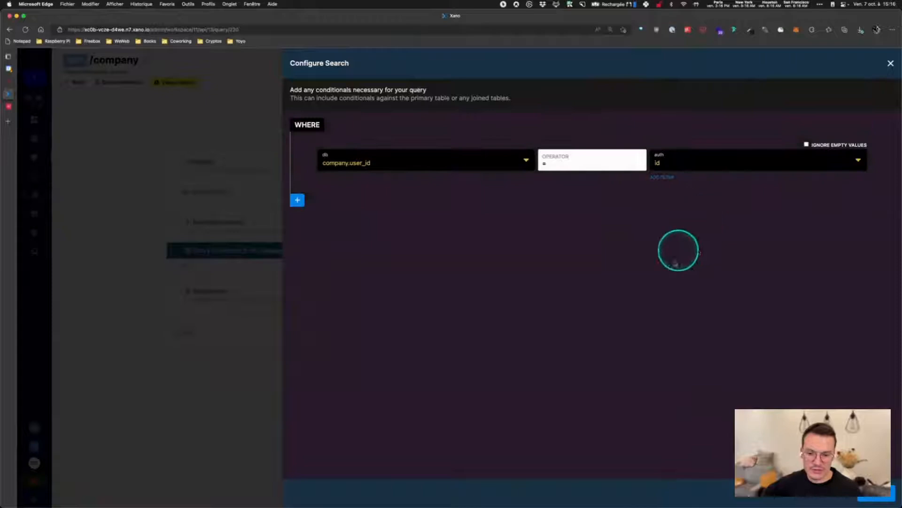
pyautogui.click(891, 63)
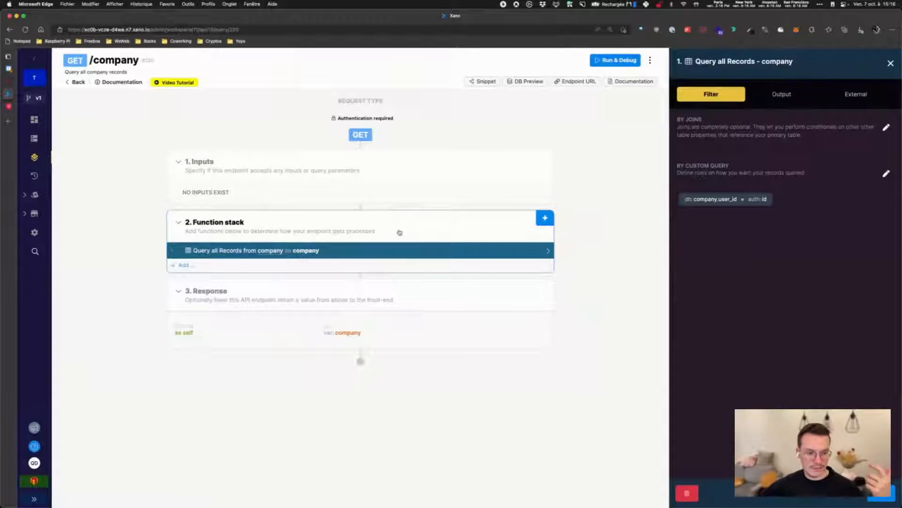
# Open POST /company/{company_id} to check its company_1.user_id = auth id precondition
pyautogui.click(75, 82)
pyautogui.scroll(-8, 367, 307)
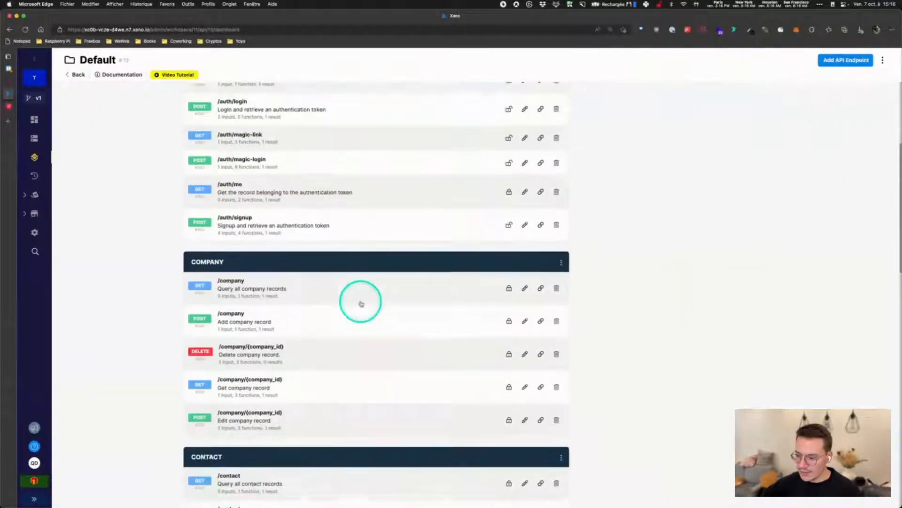
pyautogui.scroll(1, 322, 282)
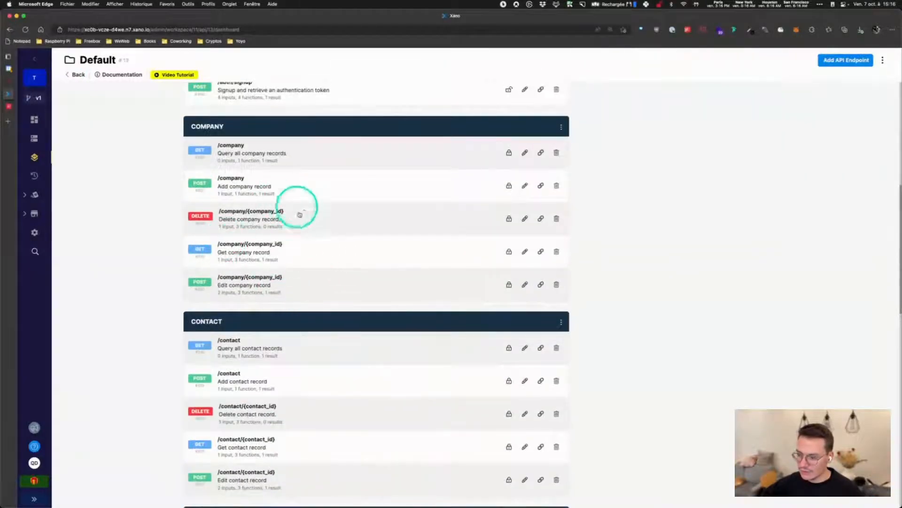
pyautogui.click(313, 280)
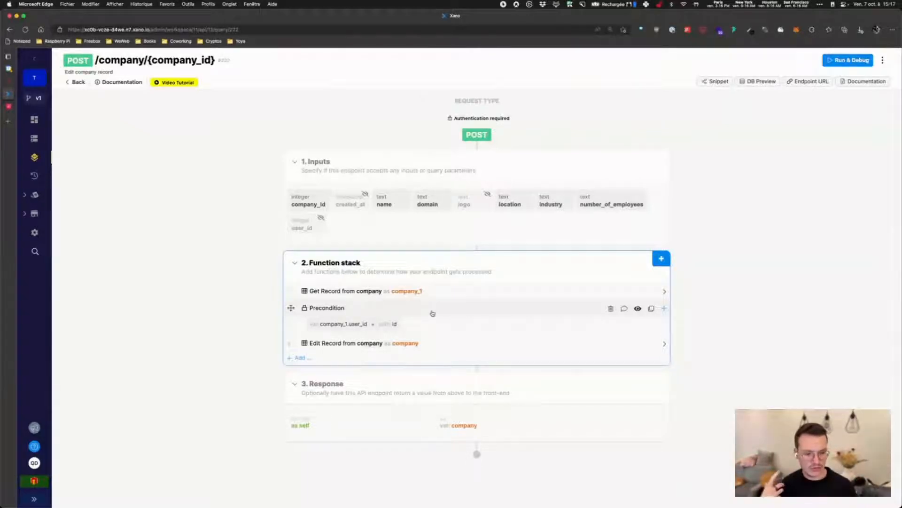
# Return to the Default API group and scroll down to the NOTE and USER groups
pyautogui.click(76, 82)
pyautogui.scroll(-20, 295, 251)
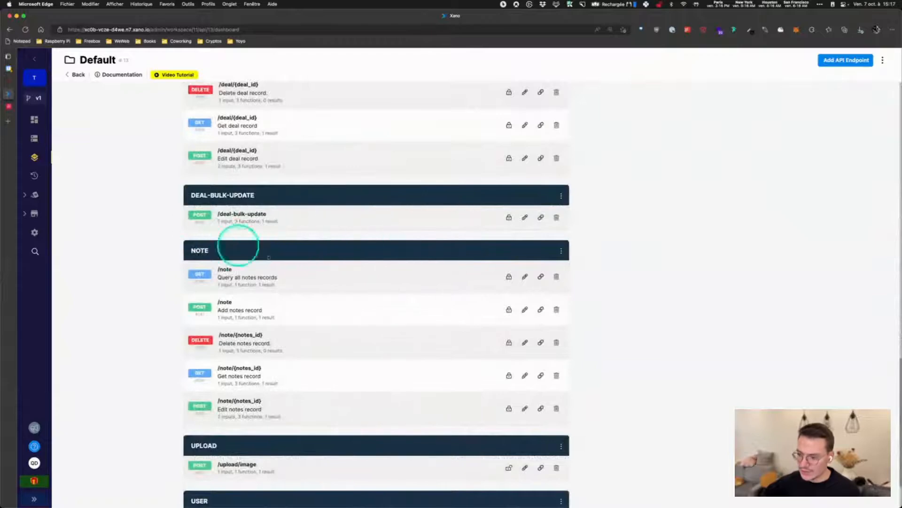
pyautogui.scroll(-3, 291, 461)
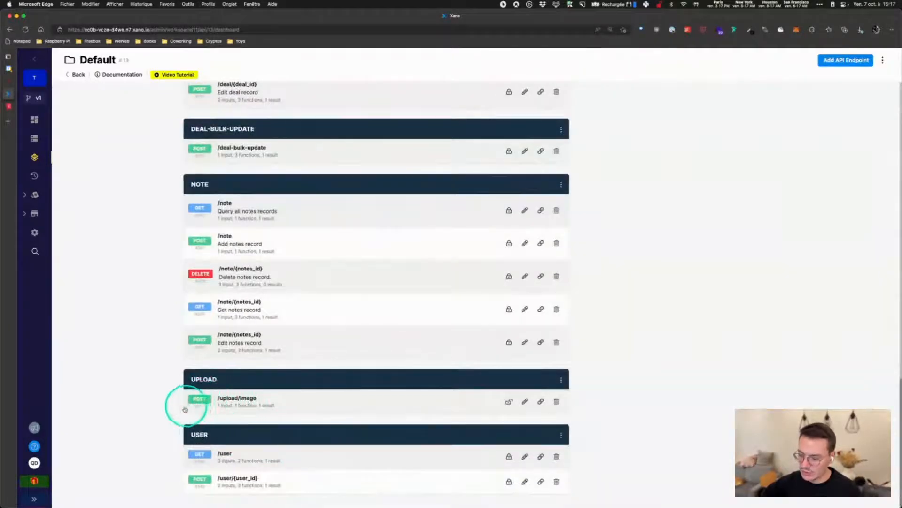
# Inspect POST /deal-bulk-update's deal_2.user_id = auth id loop check, then go back to the Default group
pyautogui.scroll(1, 470, 228)
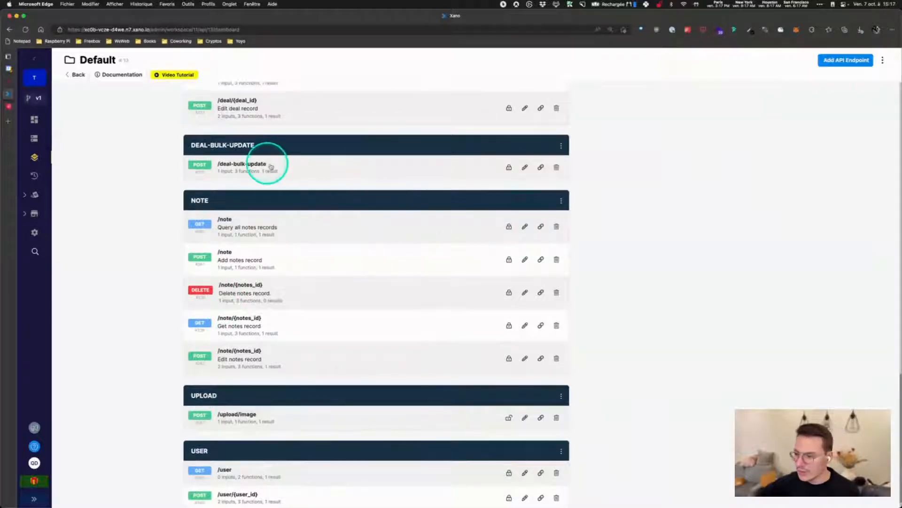
pyautogui.click(320, 169)
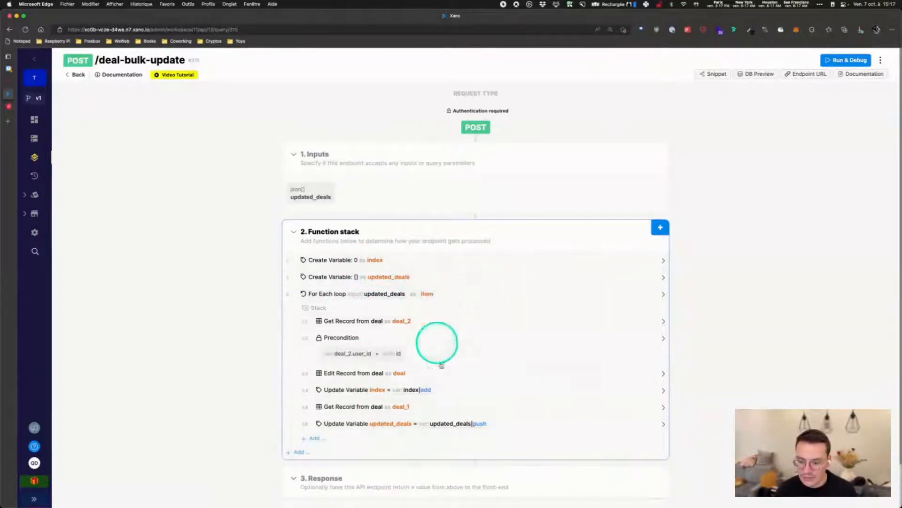
pyautogui.click(486, 343)
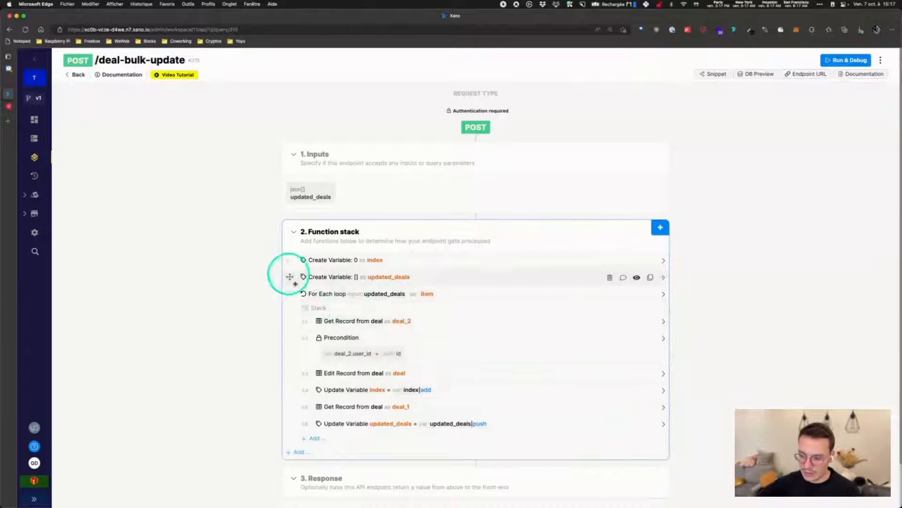
pyautogui.click(74, 75)
# Search WeWeb projects for 'crm', open Templates - CRM in the editor, and zoom to 110%
pyautogui.click(9, 82)
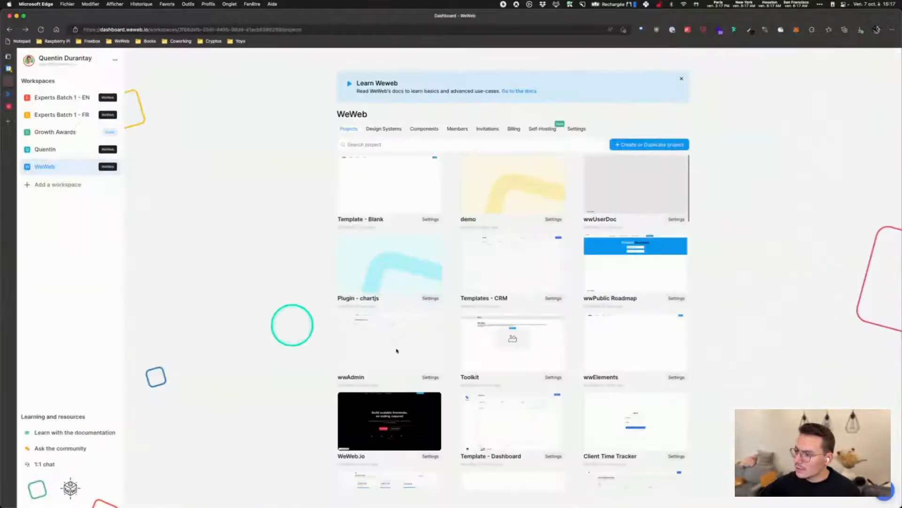
pyautogui.click(376, 141)
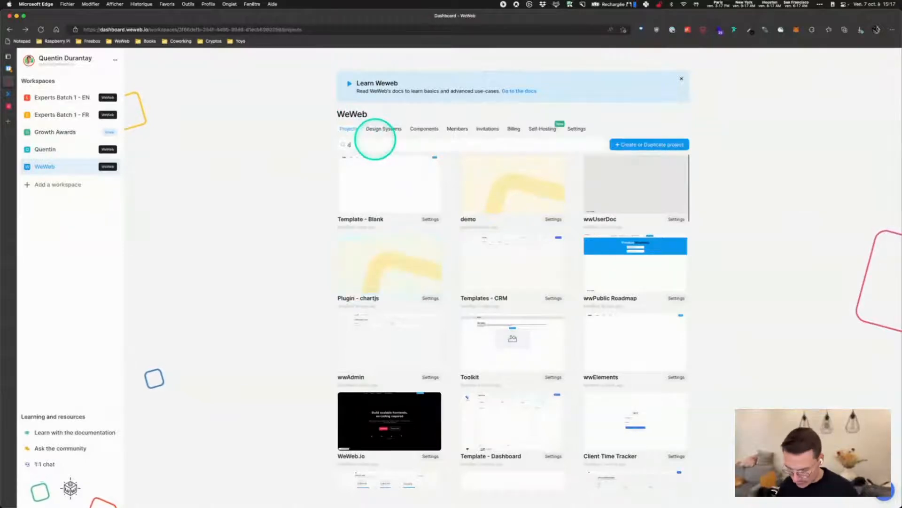
pyautogui.write('crm')
pyautogui.click(393, 183)
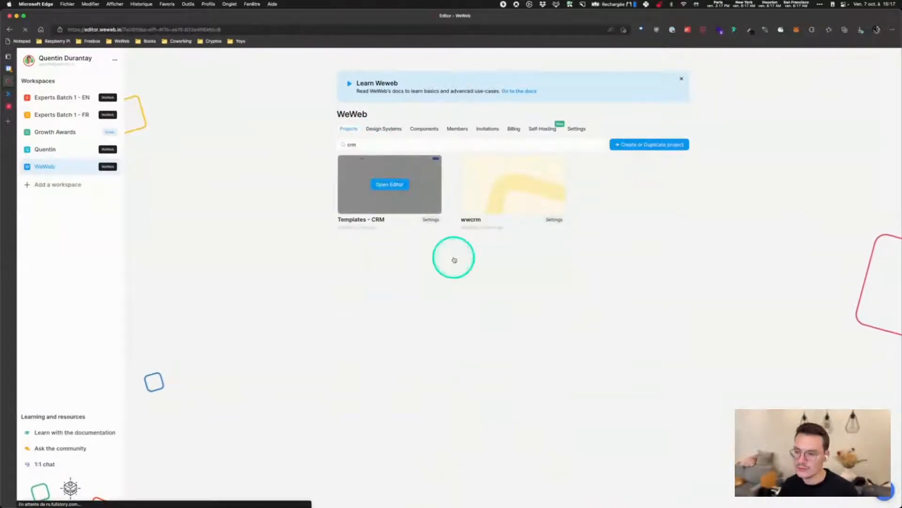
pyautogui.press('super+equal')
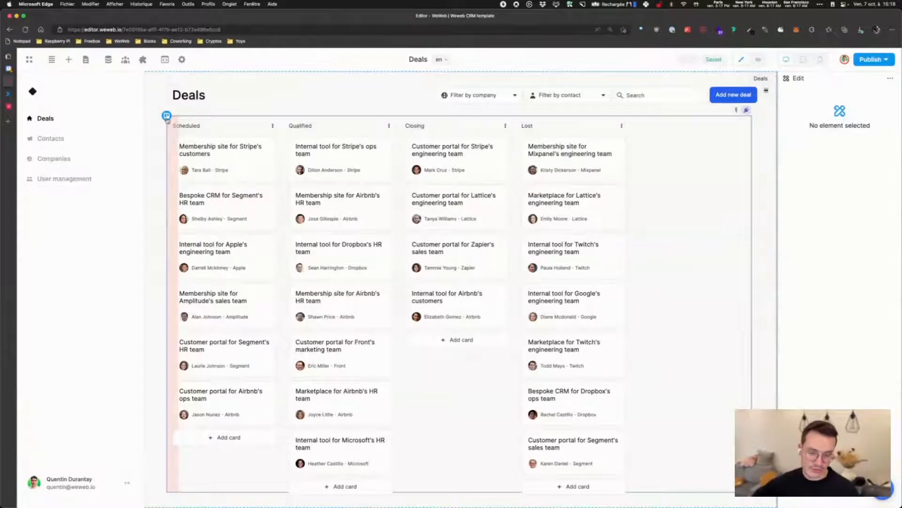
# Pin the Navigator open, select the Sidebar, and browse Add > Multi-page sections
pyautogui.click(51, 59)
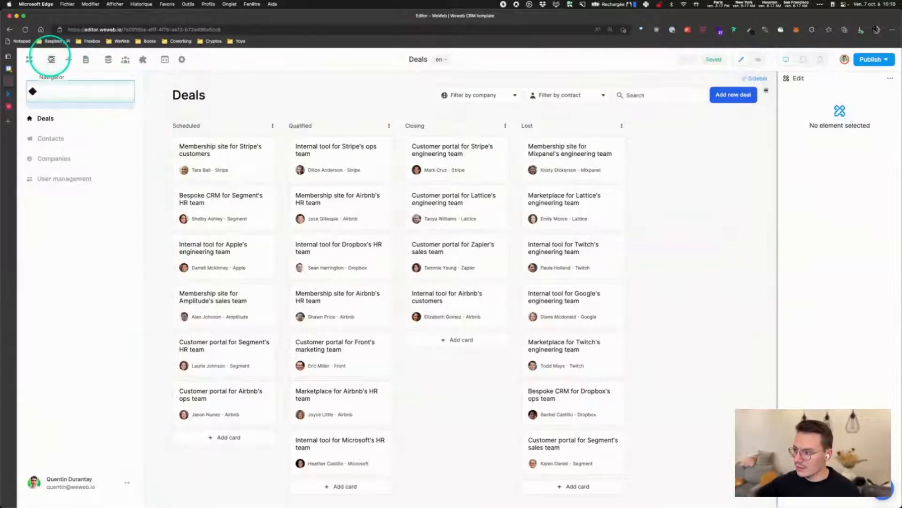
pyautogui.click(121, 79)
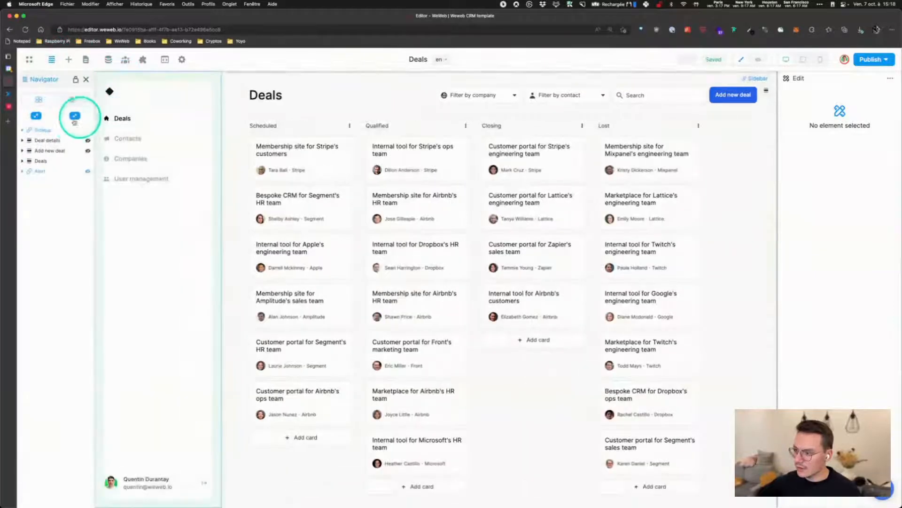
pyautogui.click(48, 130)
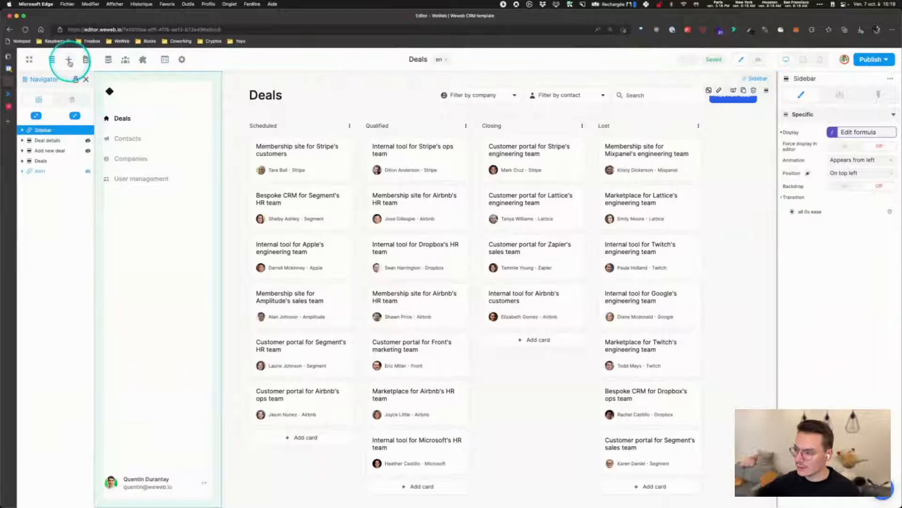
pyautogui.click(69, 59)
pyautogui.click(51, 139)
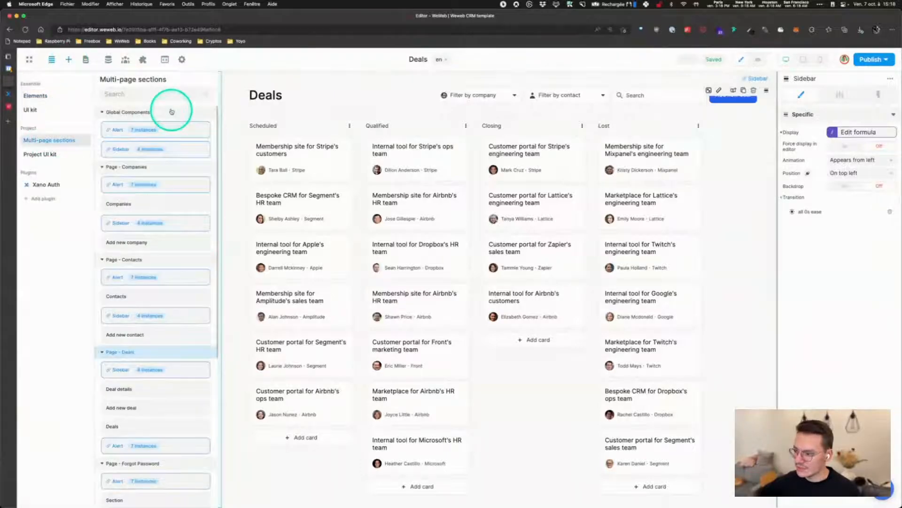
pyautogui.click(69, 59)
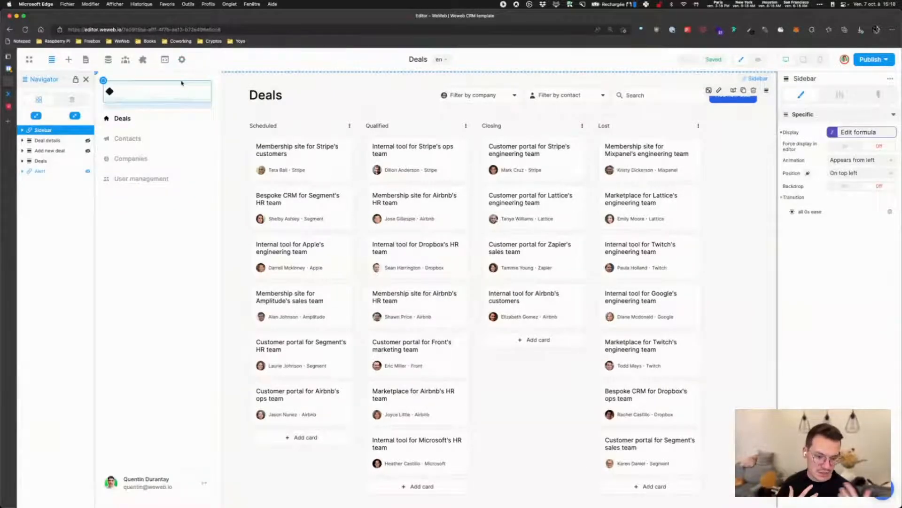
# Select the Deals Kanban and view its Items formula bound to the Deals collection
pyautogui.moveTo(181, 83); pyautogui.dragTo(253, 84)
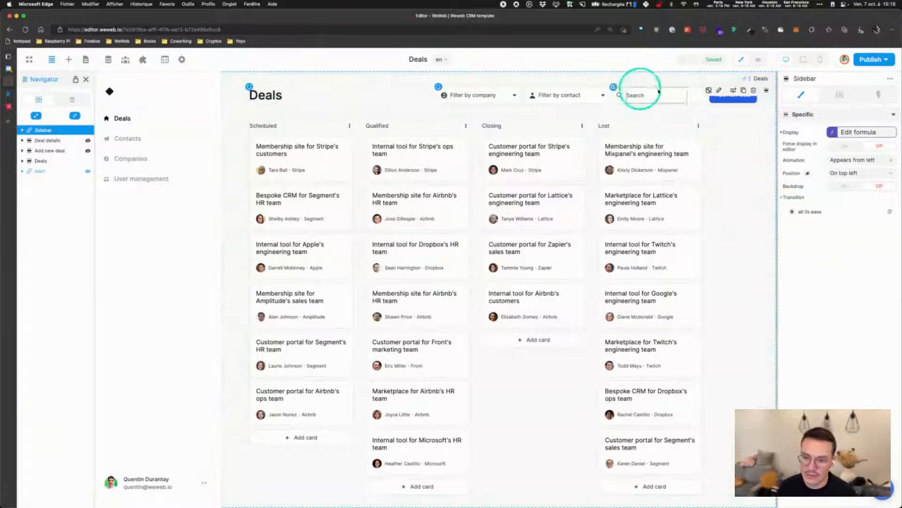
pyautogui.click(244, 117)
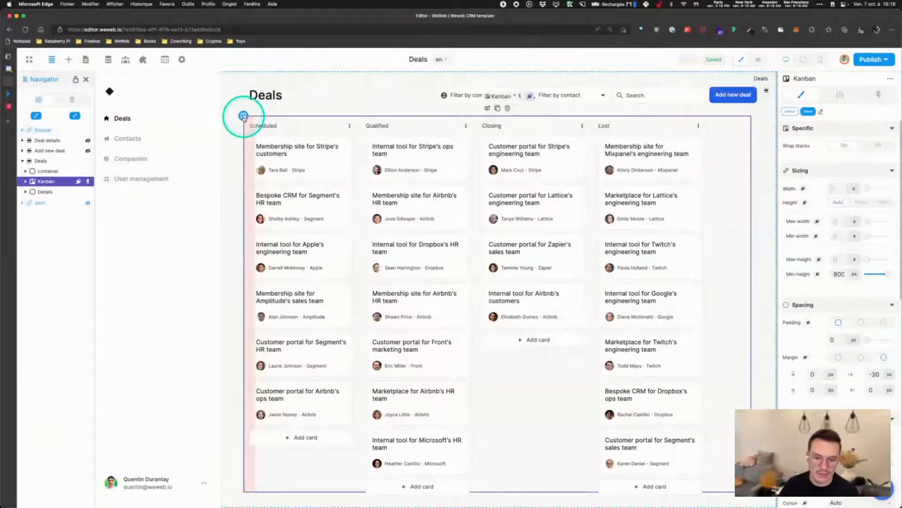
pyautogui.click(840, 94)
pyautogui.click(848, 136)
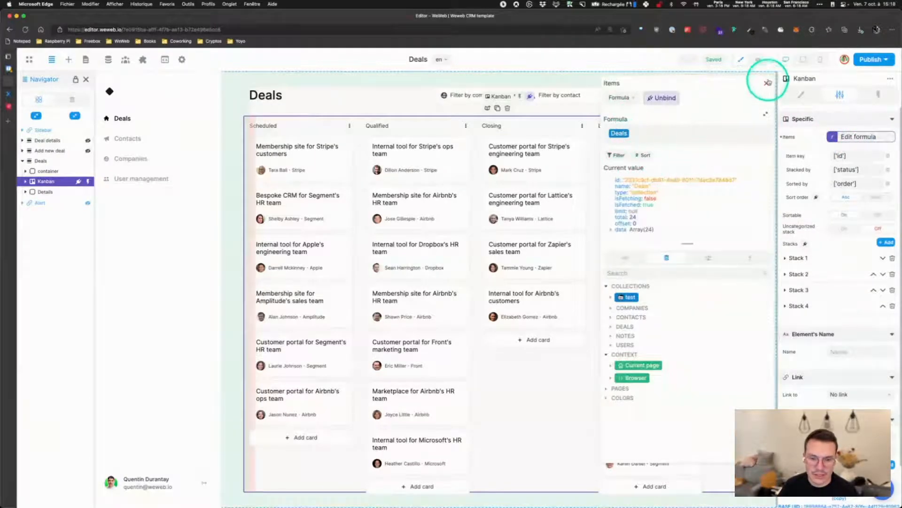
pyautogui.click(767, 83)
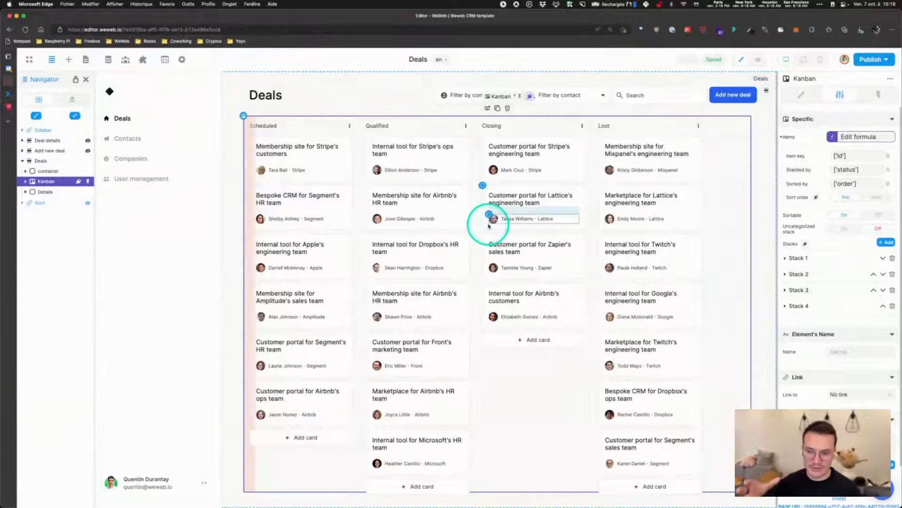
# Review the On item moved workflow's POST /deal/{deal_id} and /deal-bulk-update steps, then close the Navigator
pyautogui.click(877, 96)
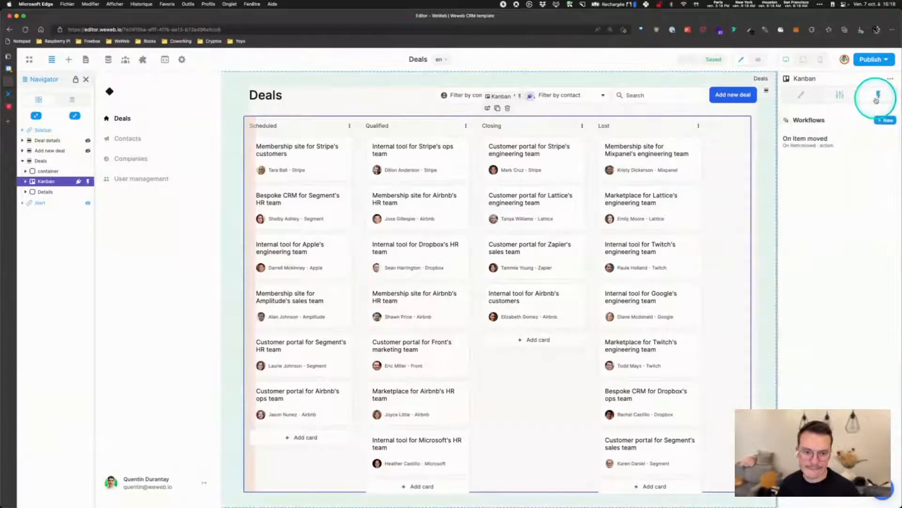
pyautogui.click(818, 143)
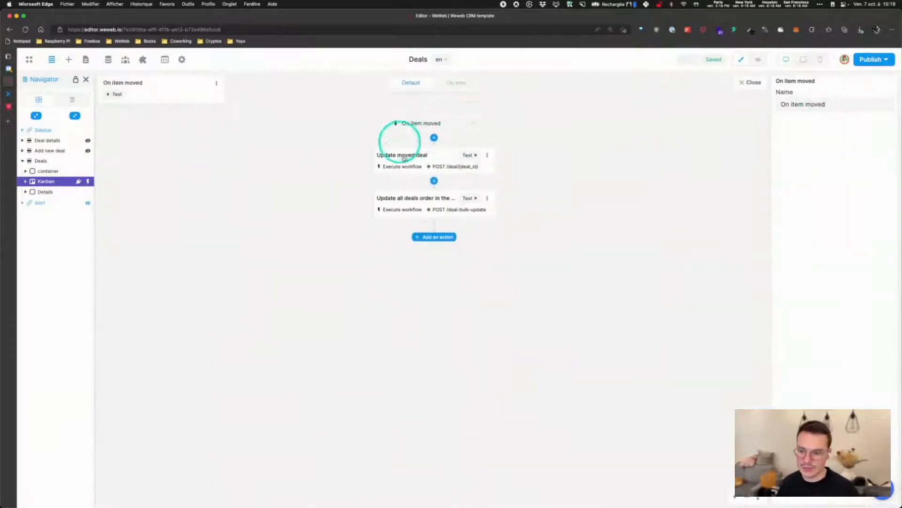
pyautogui.click(413, 162)
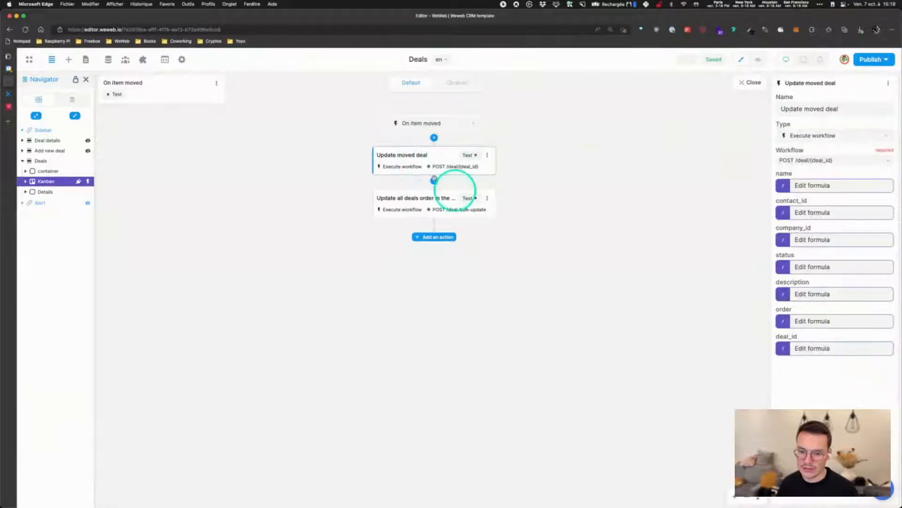
pyautogui.click(429, 203)
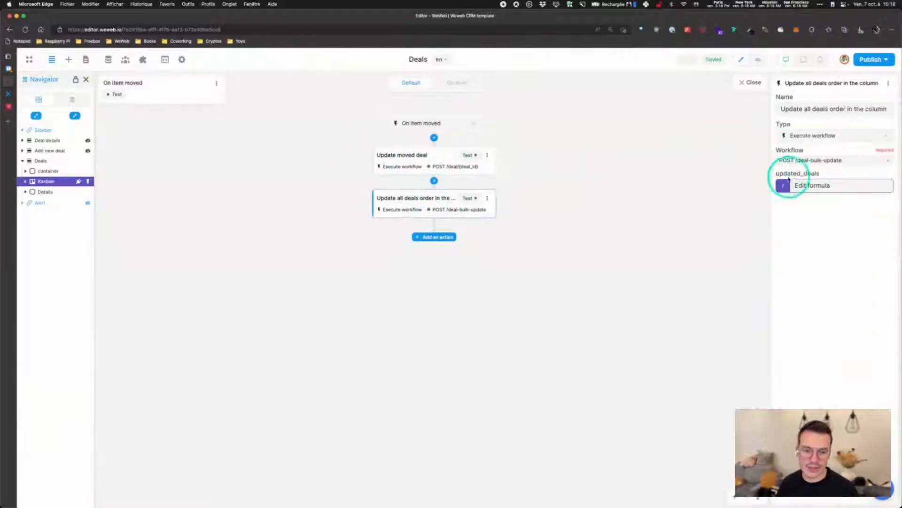
pyautogui.click(753, 83)
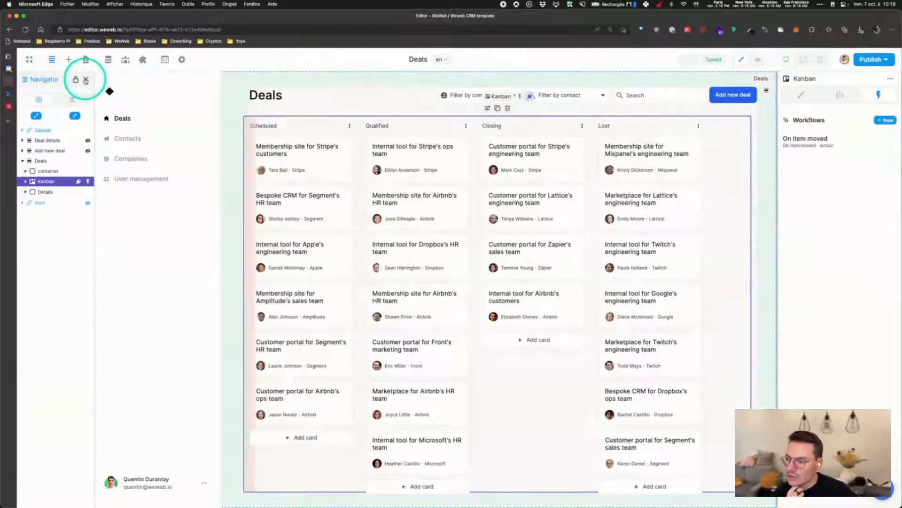
pyautogui.click(86, 80)
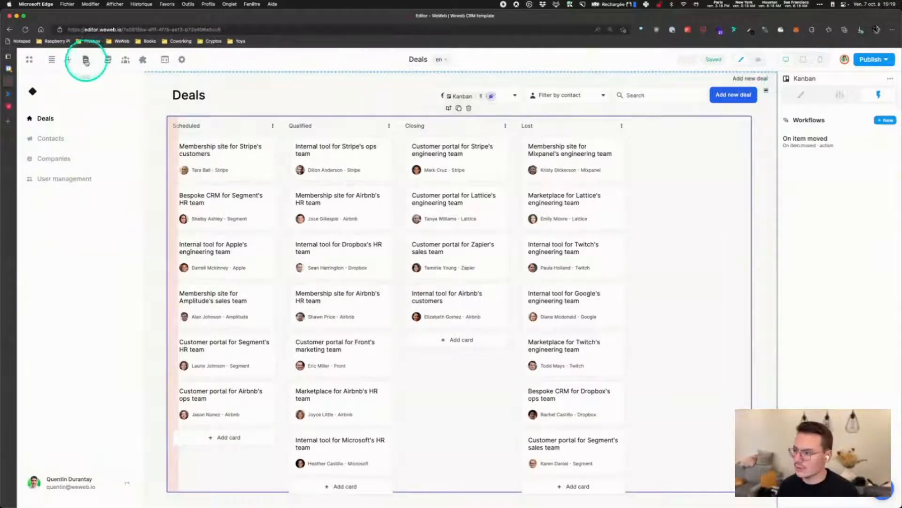
pyautogui.click(85, 60)
# Open the Contacts page and view the contacts DataGrid's Grid data formula
pyautogui.click(52, 185)
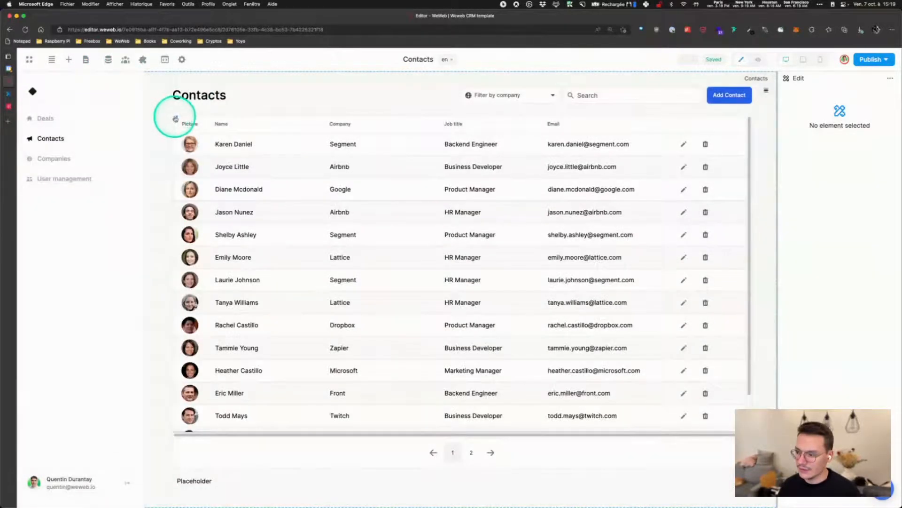
pyautogui.click(175, 118)
pyautogui.click(840, 95)
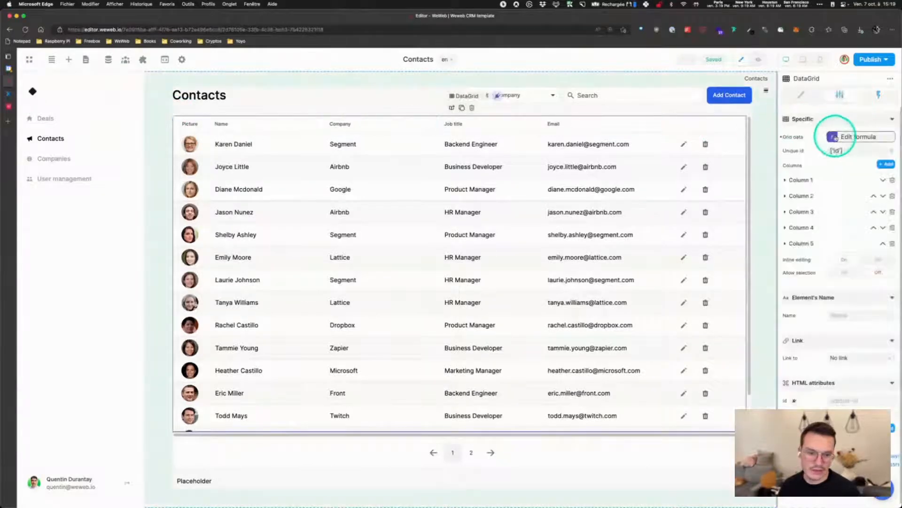
pyautogui.click(834, 137)
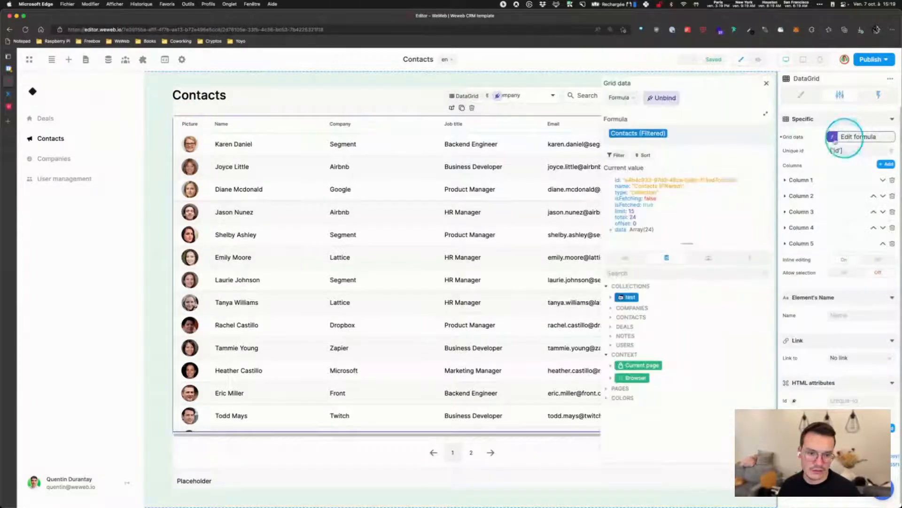
pyautogui.click(767, 84)
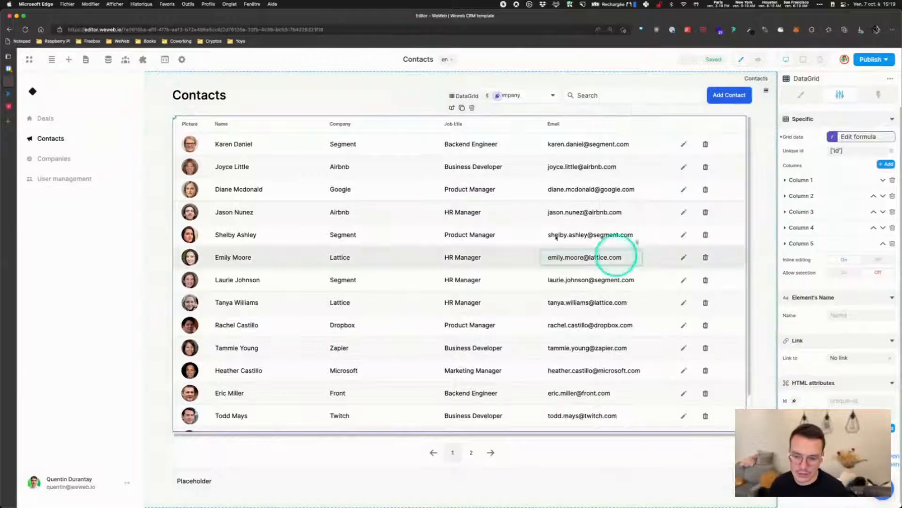
# Review the Update contact workflow (POST /contact/{contact_id}, fetch contacts), then delete the Placeholder input
pyautogui.click(879, 95)
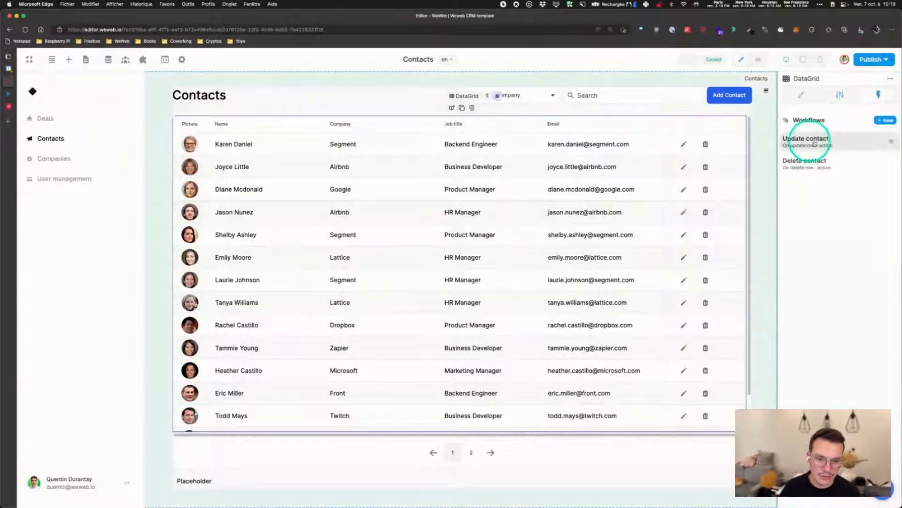
pyautogui.click(804, 135)
pyautogui.click(395, 165)
pyautogui.click(381, 202)
pyautogui.click(750, 82)
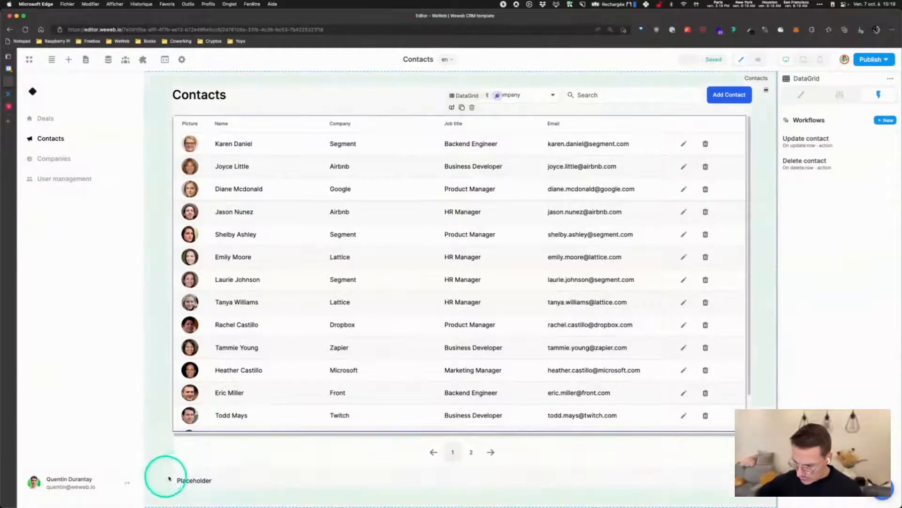
pyautogui.click(176, 477)
pyautogui.press('Delete')
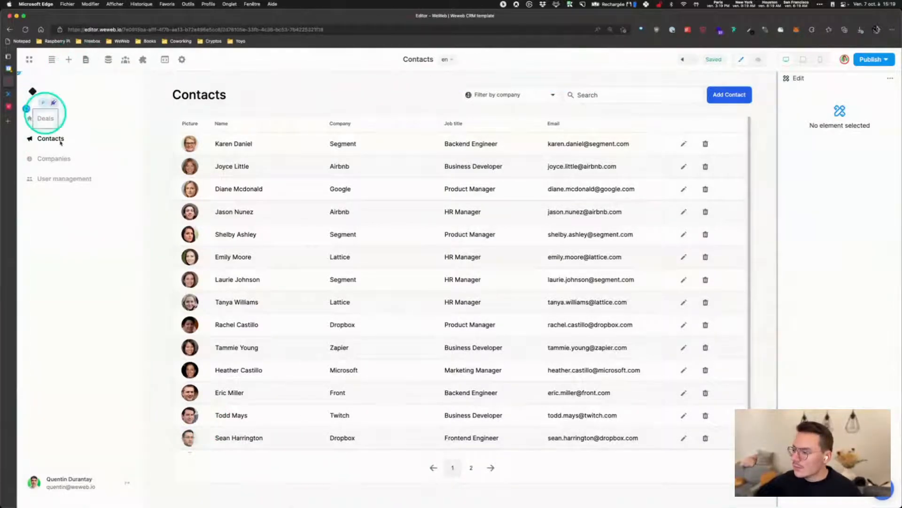
# On the Deals page, inspect the search bar's Filter collection workflow and its Fetch collection step
pyautogui.click(85, 59)
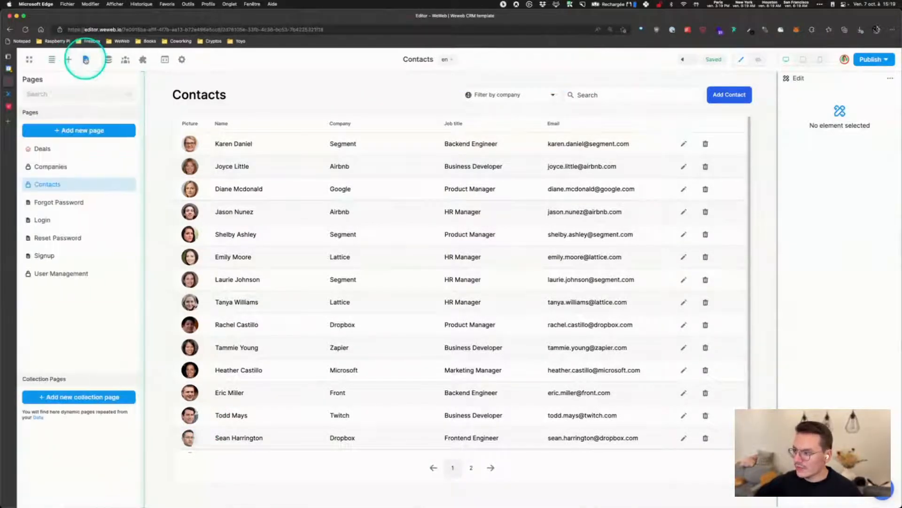
pyautogui.click(55, 152)
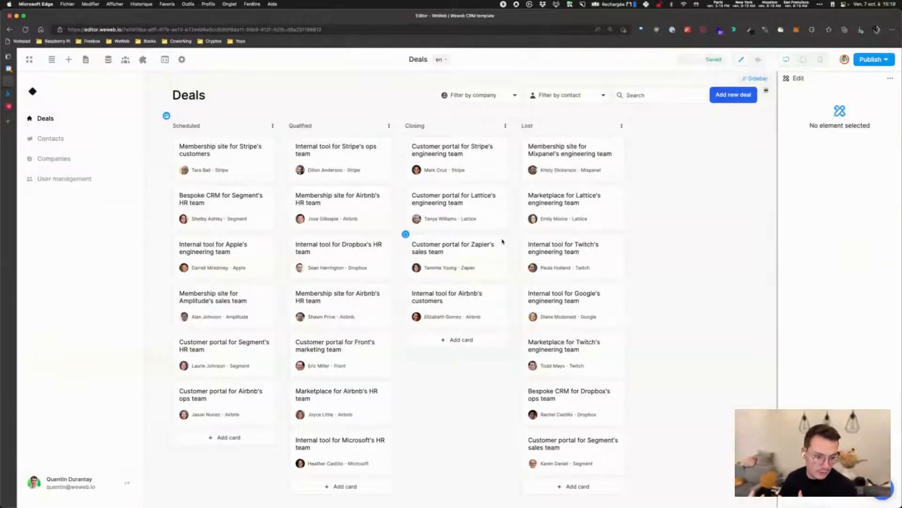
pyautogui.click(166, 115)
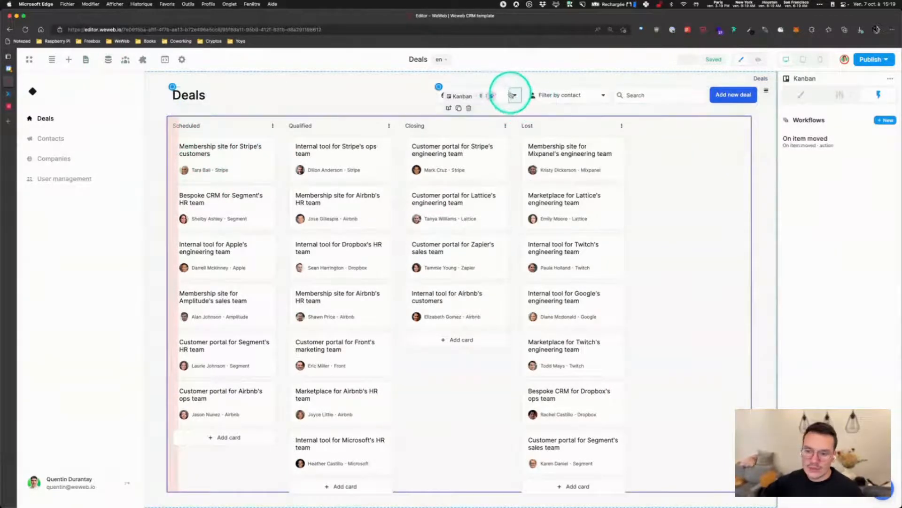
pyautogui.click(511, 93)
pyautogui.click(643, 95)
pyautogui.click(616, 94)
pyautogui.click(858, 104)
pyautogui.click(813, 139)
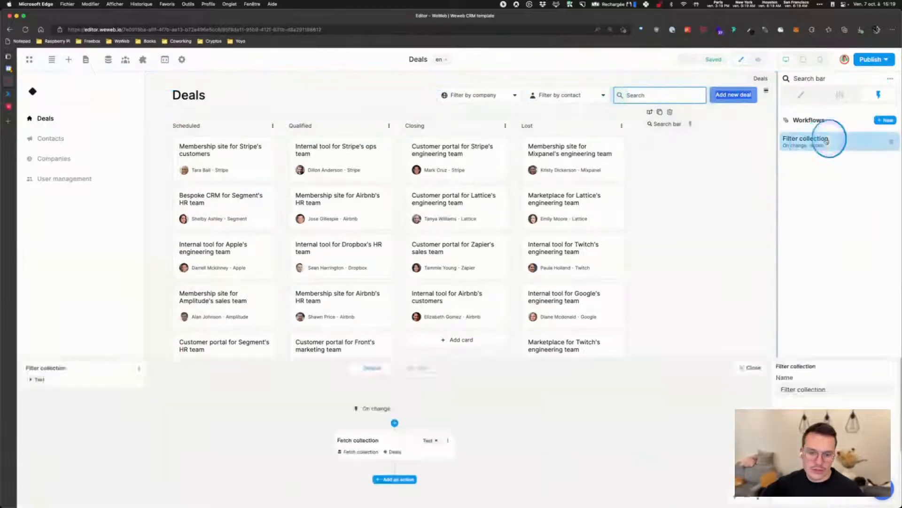
pyautogui.click(385, 160)
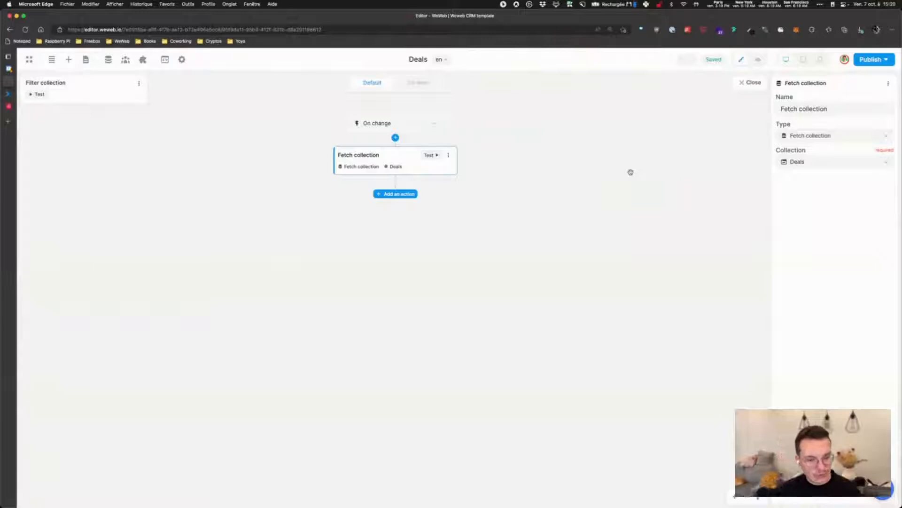
pyautogui.click(751, 83)
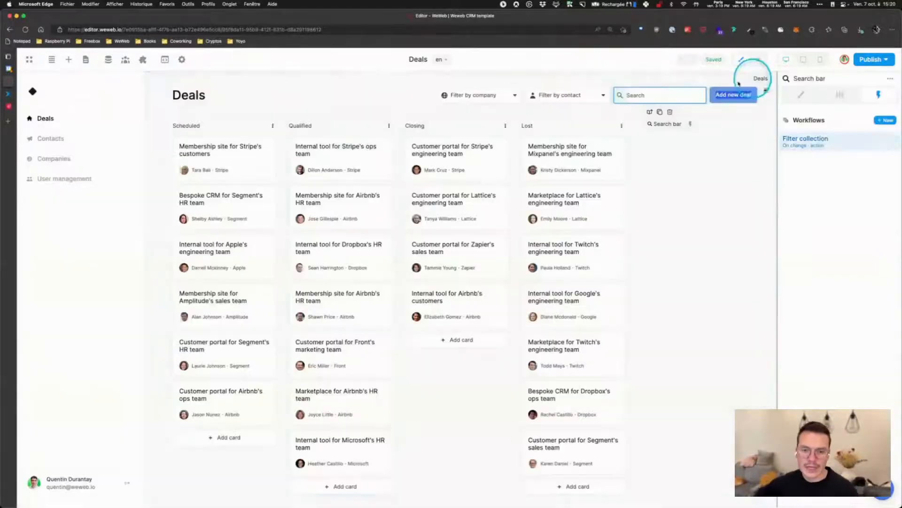
# Open the Kanban board's settings and view its items formula
pyautogui.click(167, 116)
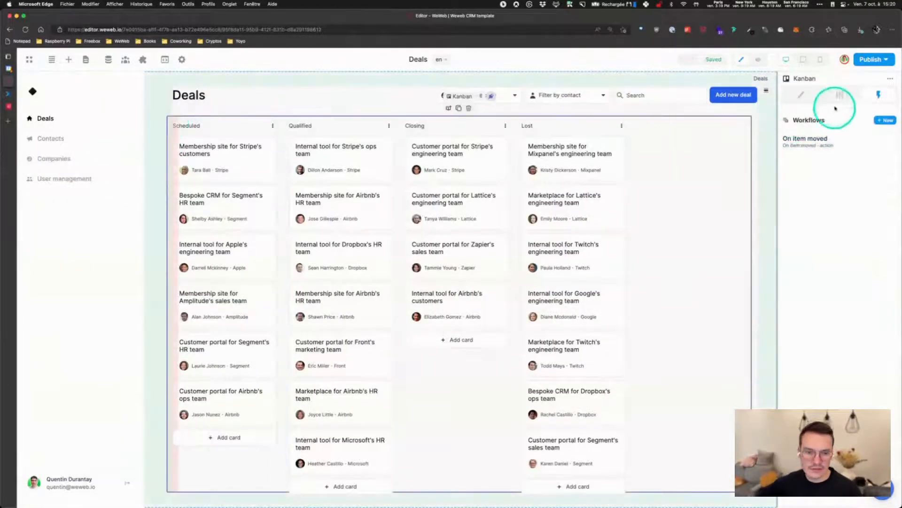
pyautogui.click(839, 94)
pyautogui.click(858, 137)
pyautogui.click(768, 85)
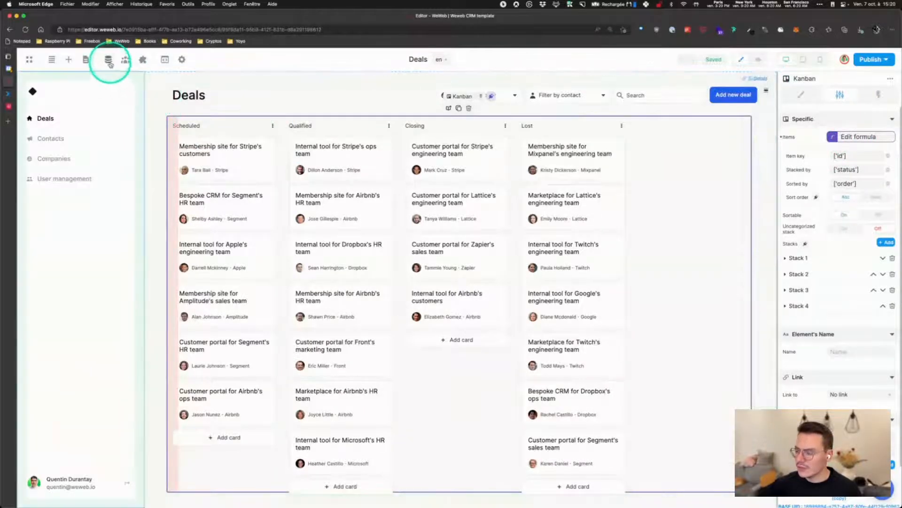
# Open the Deals collection's request configuration and inspect its name query formula
pyautogui.click(109, 61)
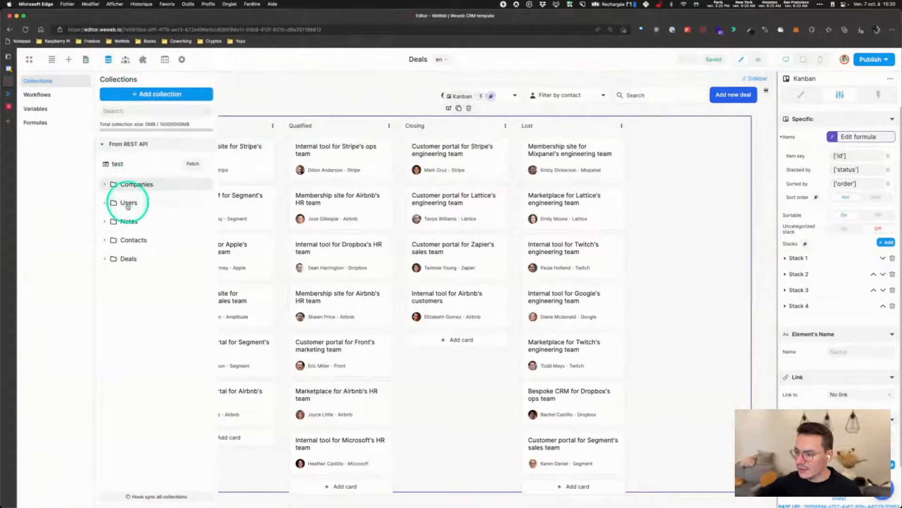
pyautogui.click(129, 258)
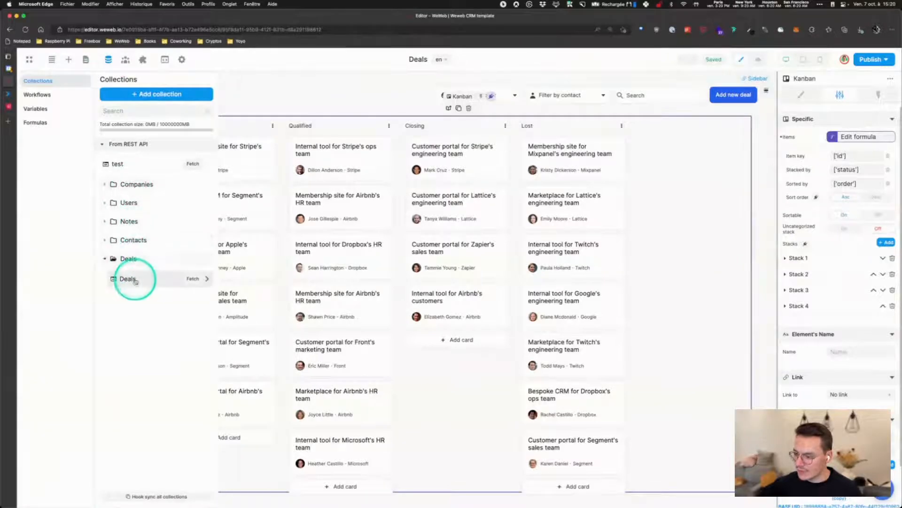
pyautogui.click(131, 279)
pyautogui.click(224, 177)
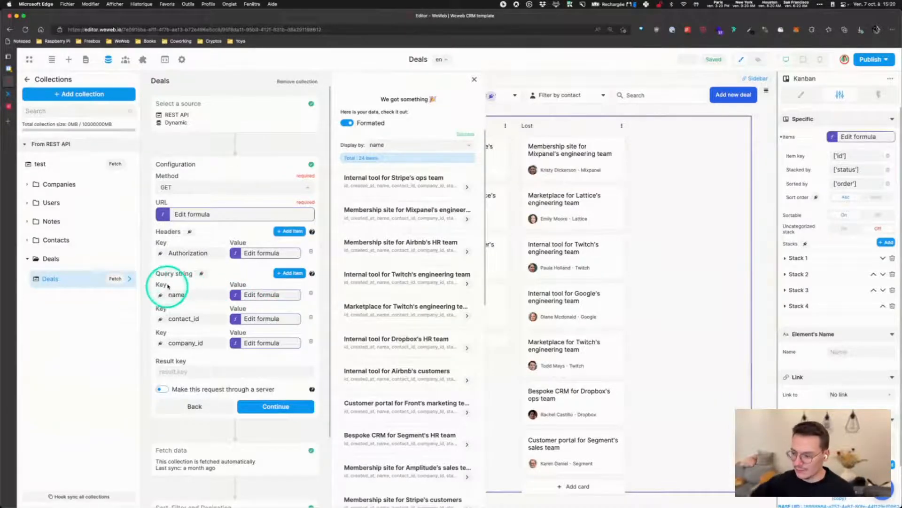
pyautogui.click(258, 295)
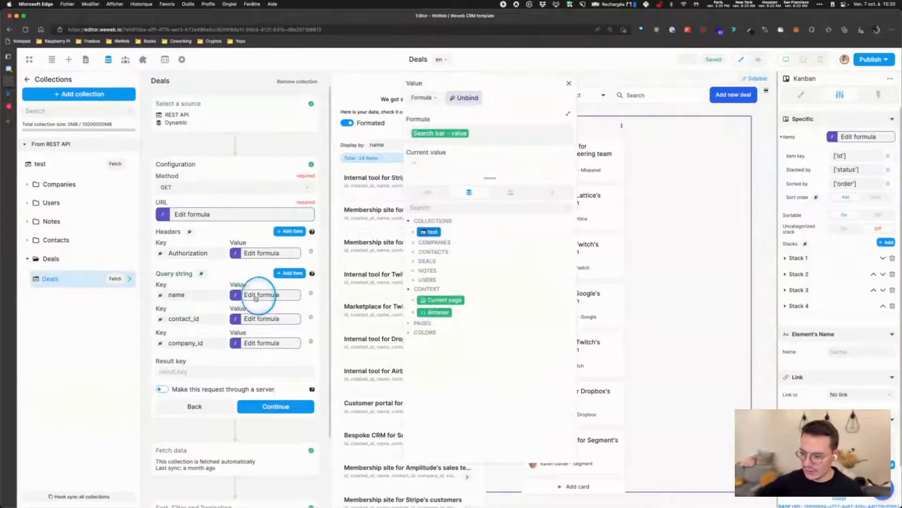
pyautogui.click(568, 83)
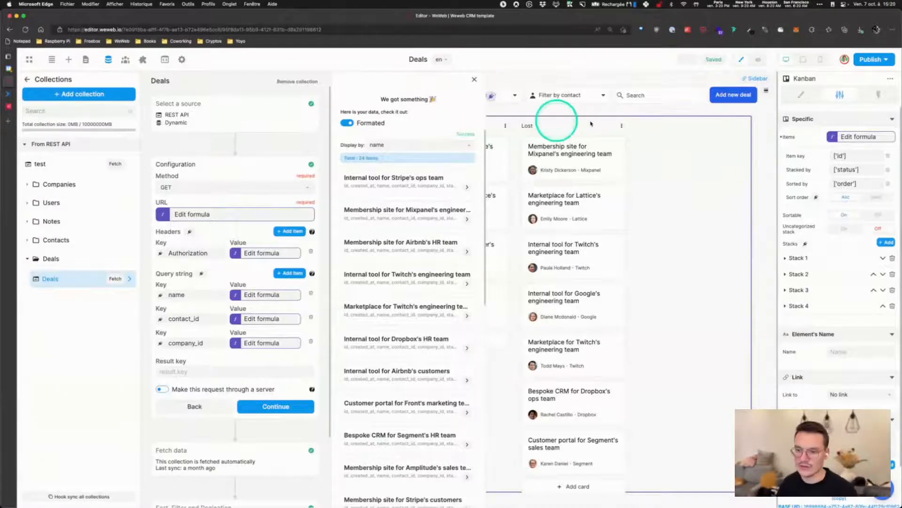
pyautogui.click(705, 159)
# Preview the Deals page filtered to the company Stripe, then return to editing
pyautogui.click(758, 60)
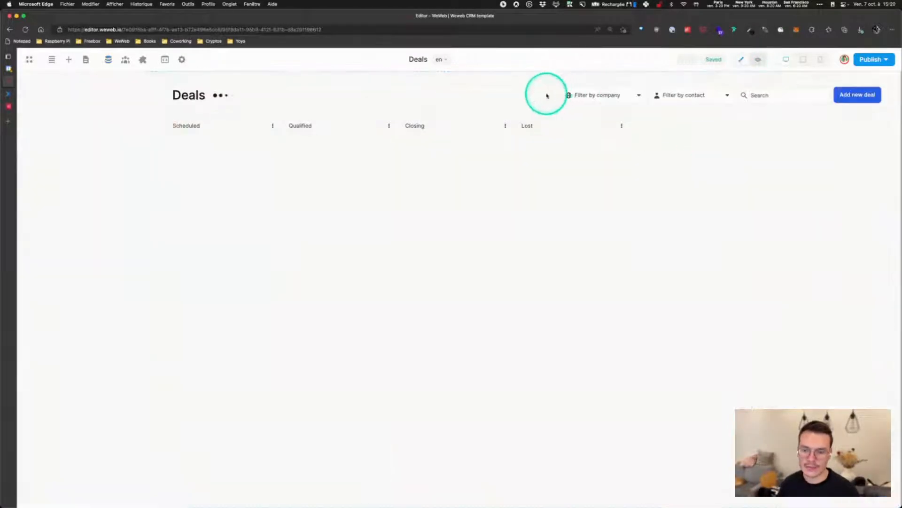
pyautogui.click(616, 94)
pyautogui.click(594, 121)
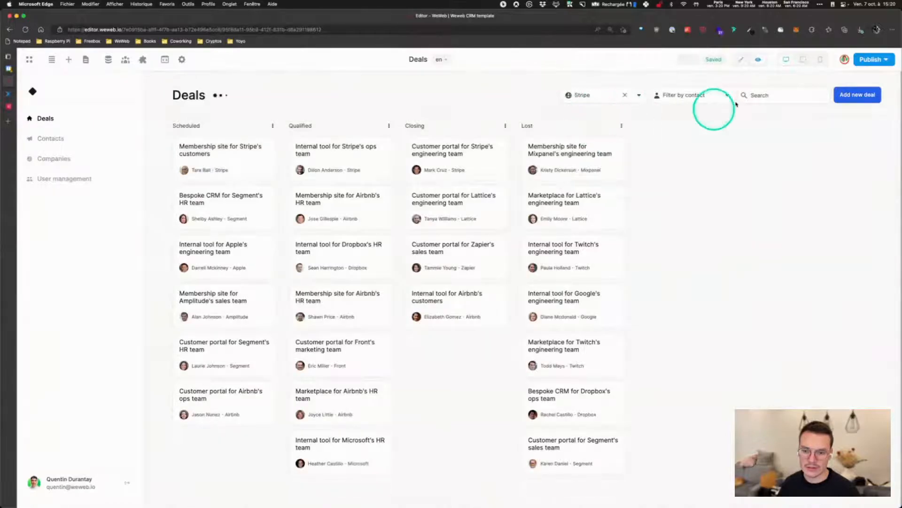
pyautogui.click(742, 60)
# Inspect the Deals collection's company_id query formula and Authorization header using Xano Auth data
pyautogui.click(108, 59)
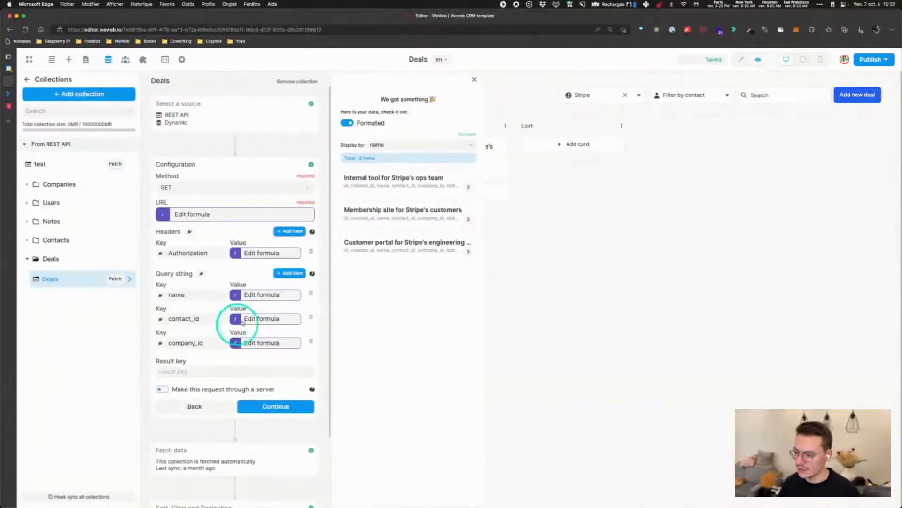
pyautogui.click(262, 342)
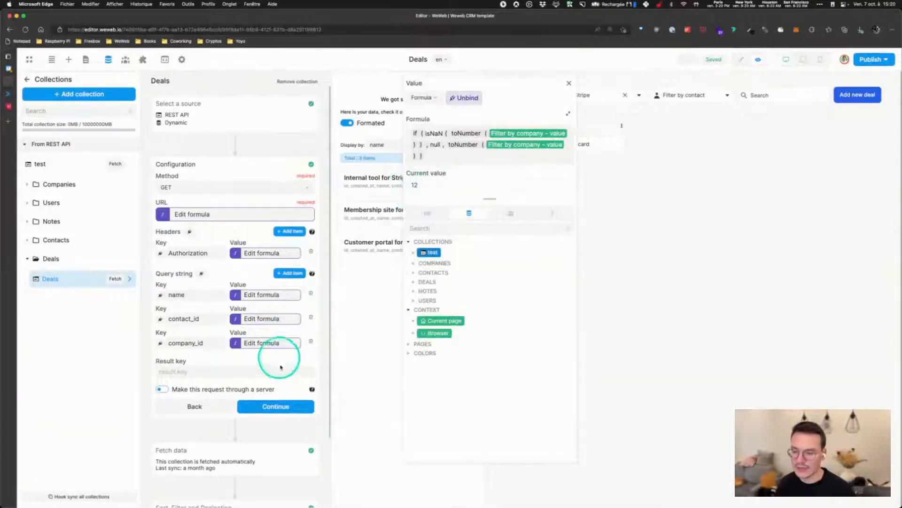
pyautogui.click(568, 83)
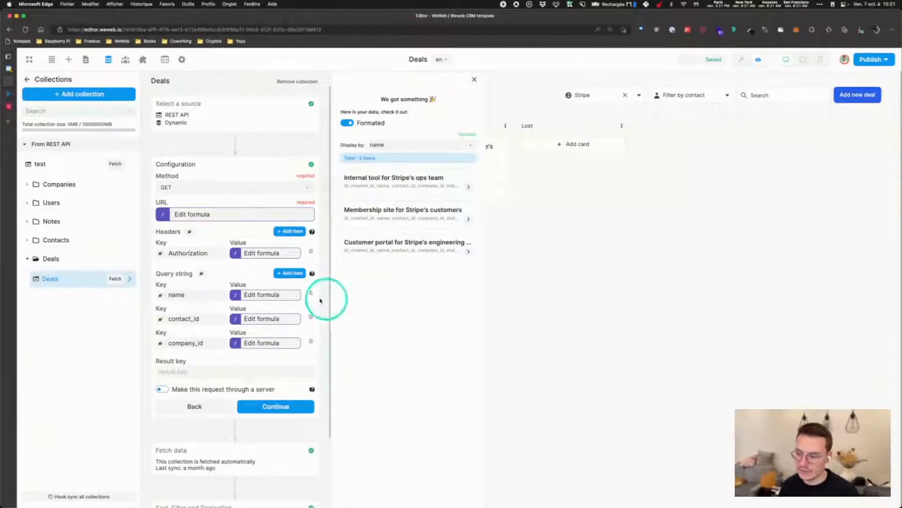
pyautogui.click(253, 254)
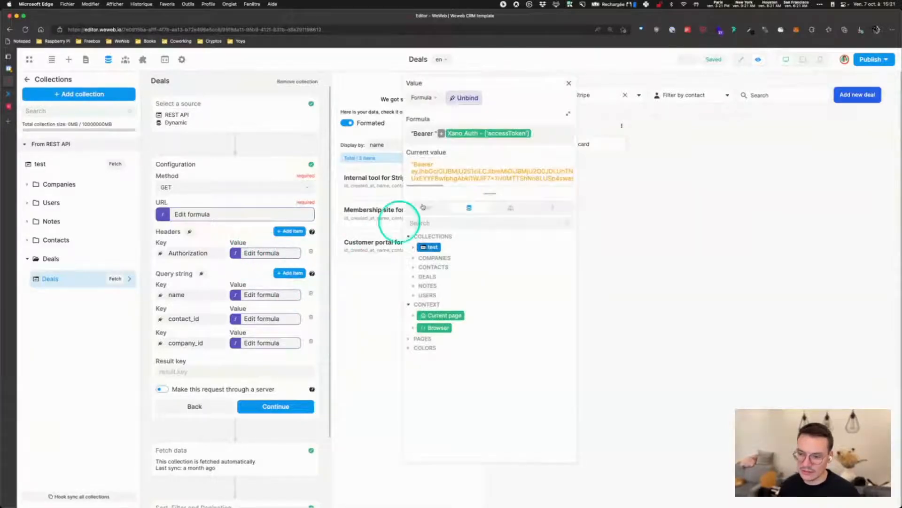
pyautogui.click(510, 208)
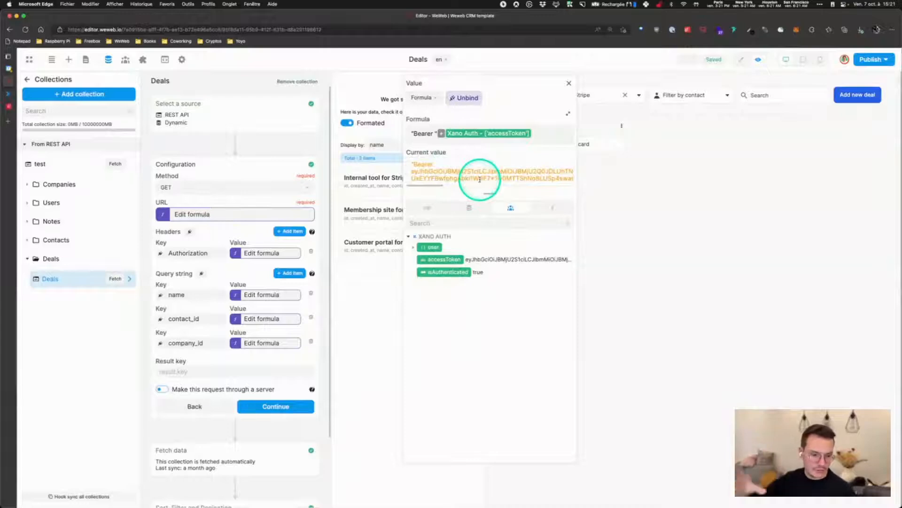
pyautogui.click(568, 83)
pyautogui.click(474, 83)
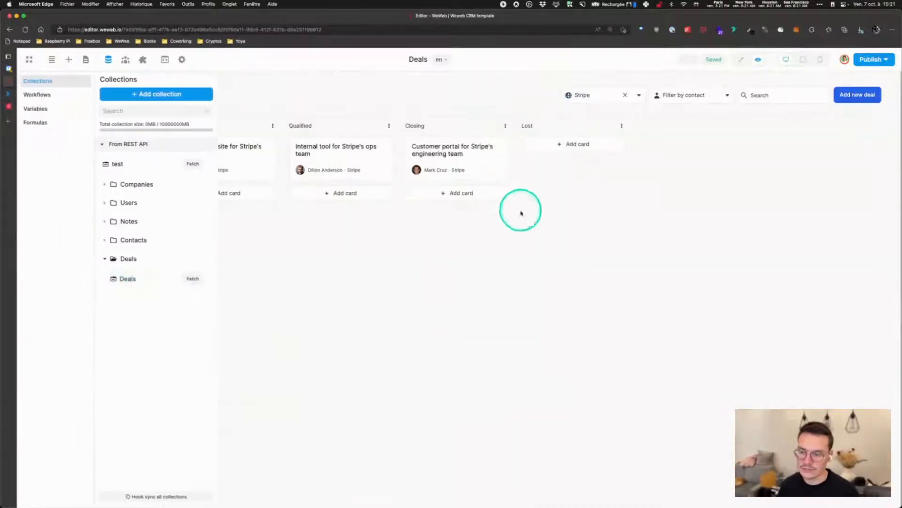
pyautogui.click(375, 265)
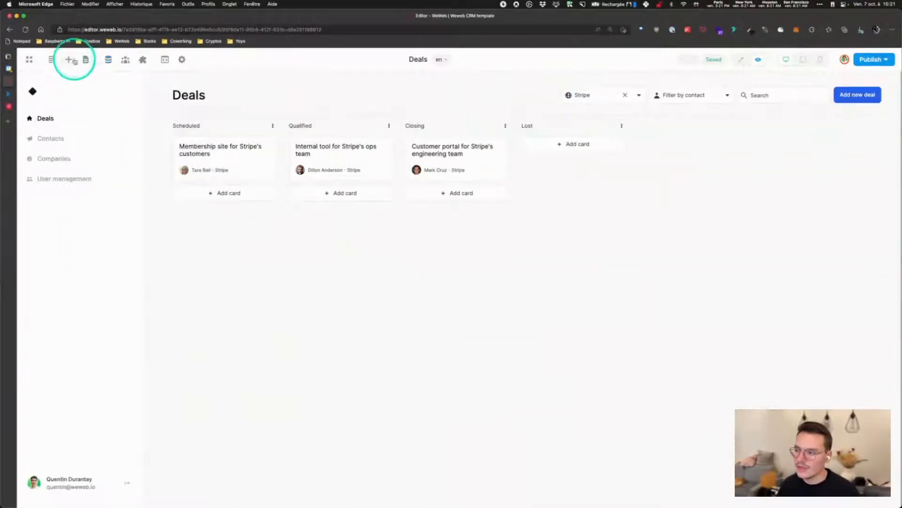
# Go to the Contacts page and refresh the Contacts (Filtered) collection
pyautogui.click(54, 144)
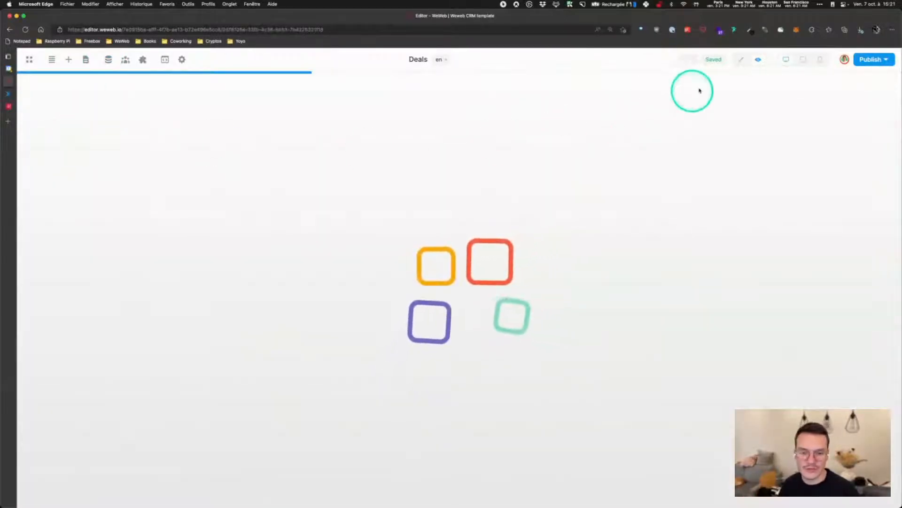
pyautogui.click(742, 61)
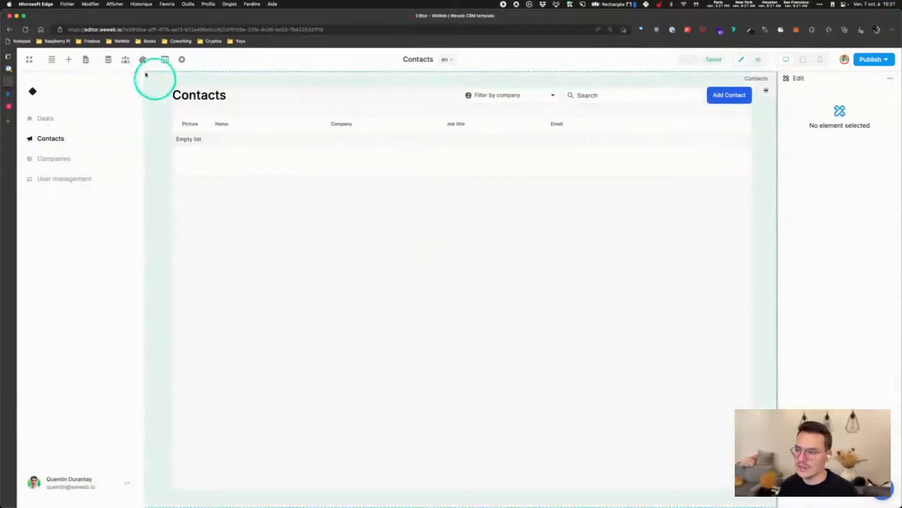
pyautogui.click(108, 59)
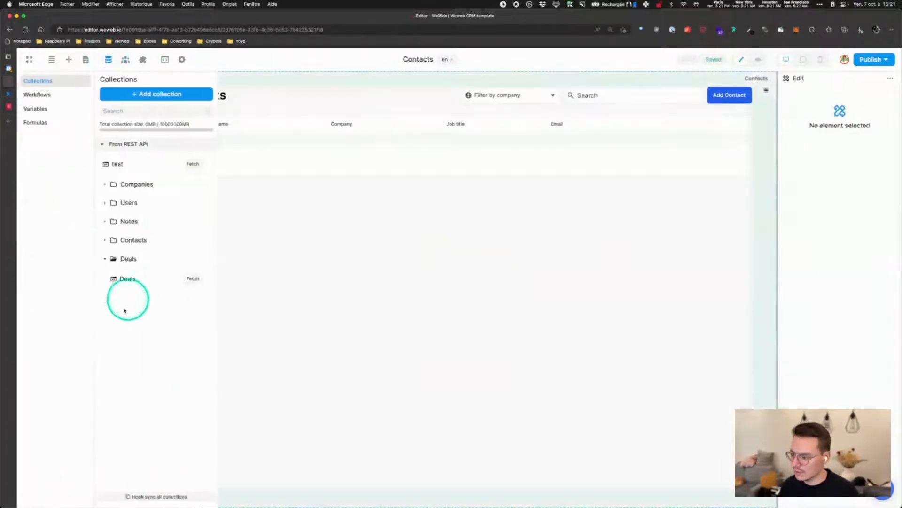
pyautogui.click(125, 240)
pyautogui.click(190, 261)
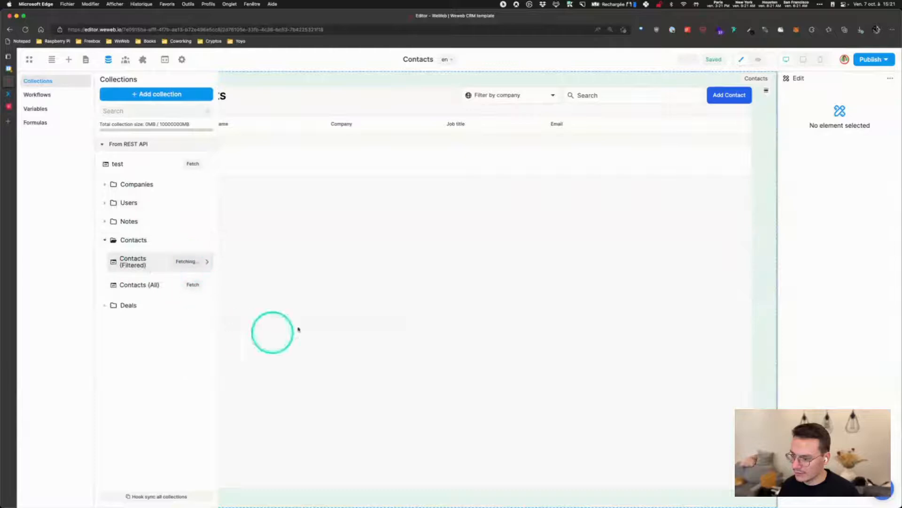
pyautogui.click(313, 101)
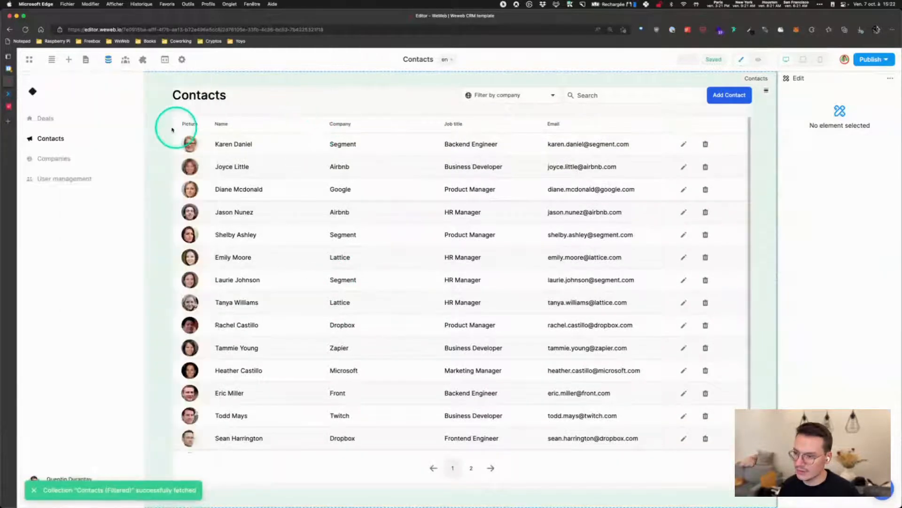
# Inspect the contacts table's grid data formula
pyautogui.click(181, 117)
pyautogui.click(858, 136)
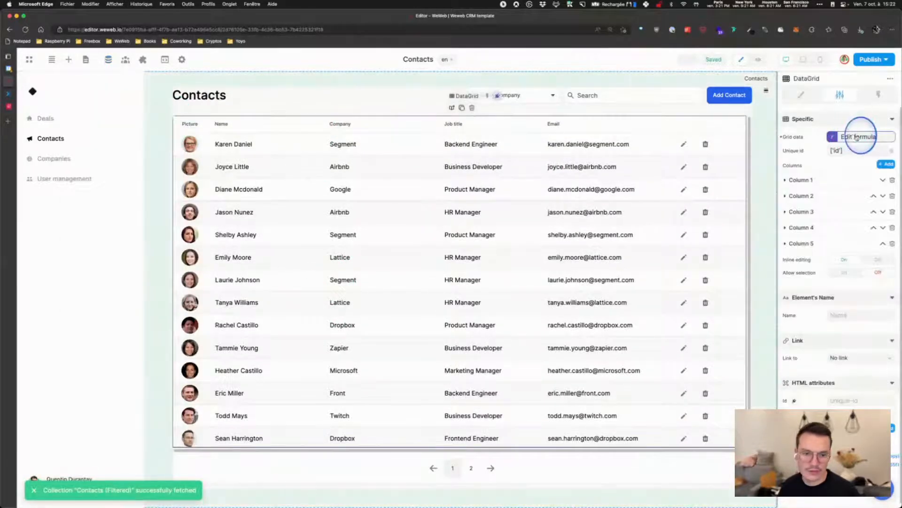
pyautogui.click(616, 133)
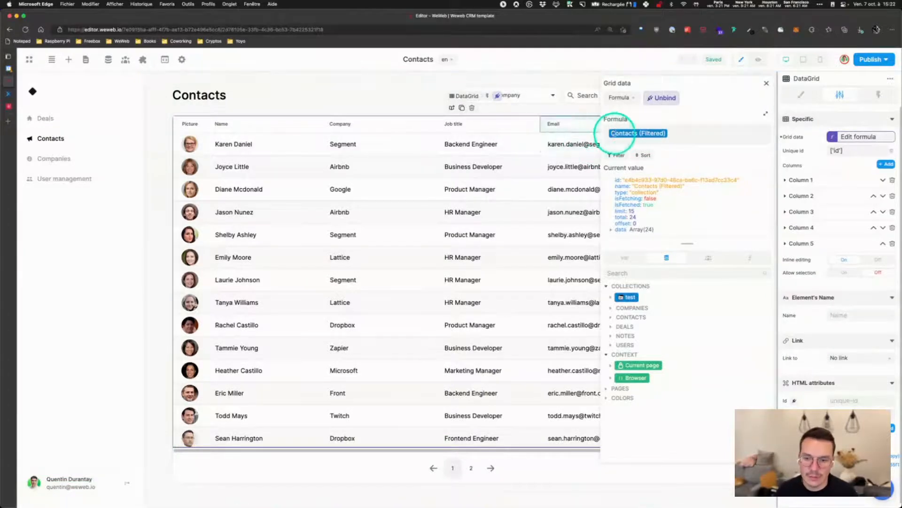
pyautogui.click(768, 83)
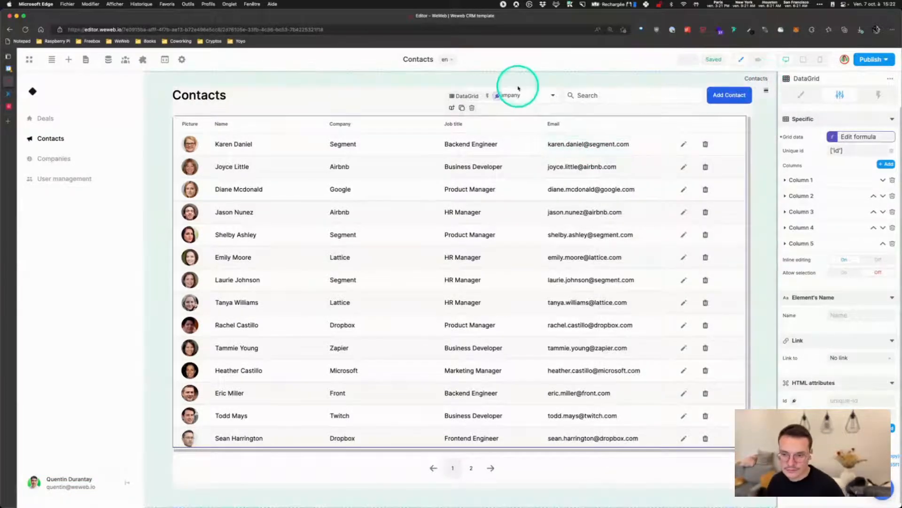
# Inspect the company filter's Find company workflow and its Fetch collection step
pyautogui.click(534, 92)
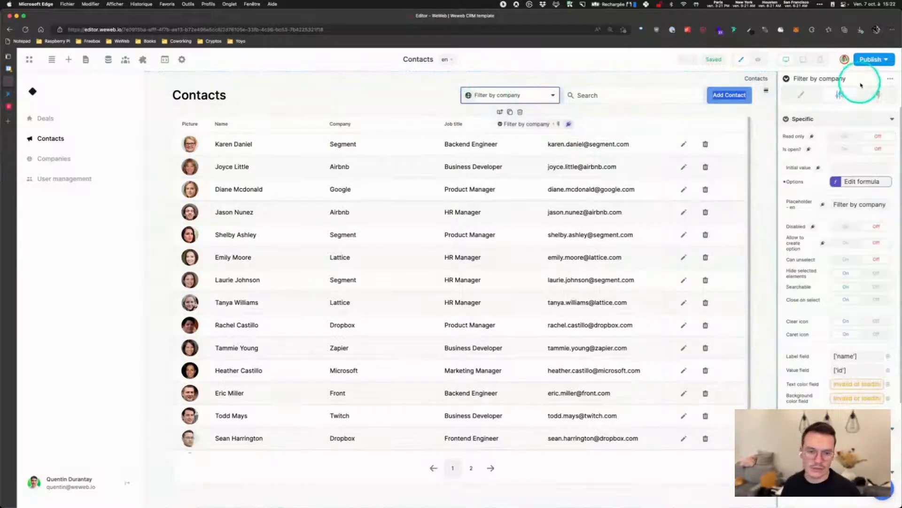
pyautogui.click(879, 94)
pyautogui.click(829, 140)
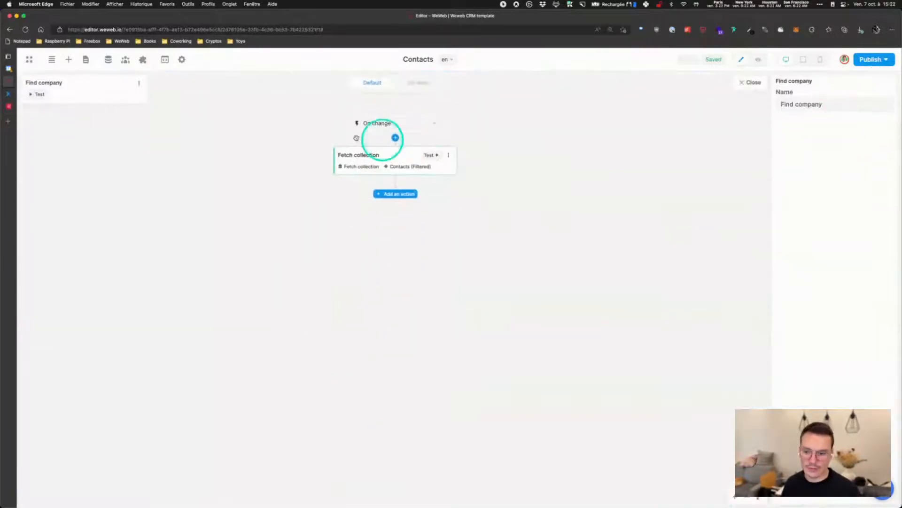
pyautogui.click(348, 157)
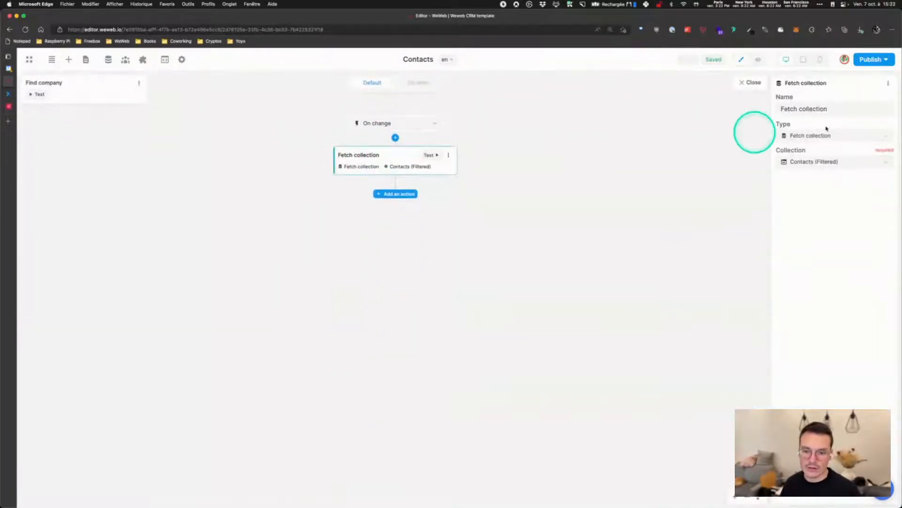
pyautogui.click(753, 83)
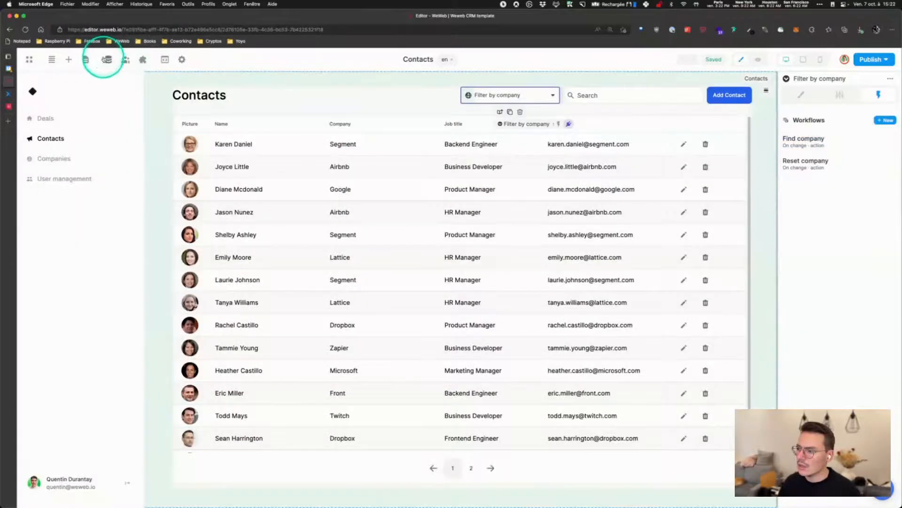
pyautogui.click(108, 59)
# Show the Contacts (Filtered) filter: name, email or job_title contains, and company equals
pyautogui.click(136, 259)
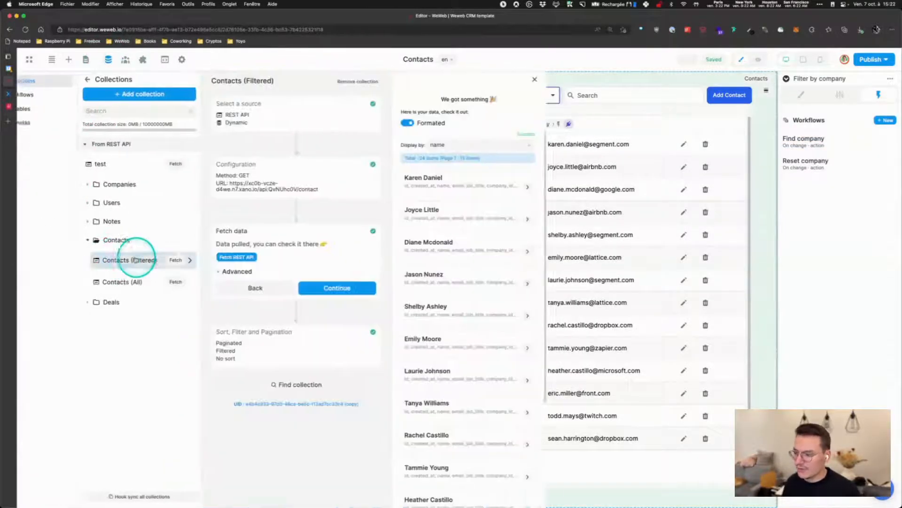
pyautogui.click(217, 183)
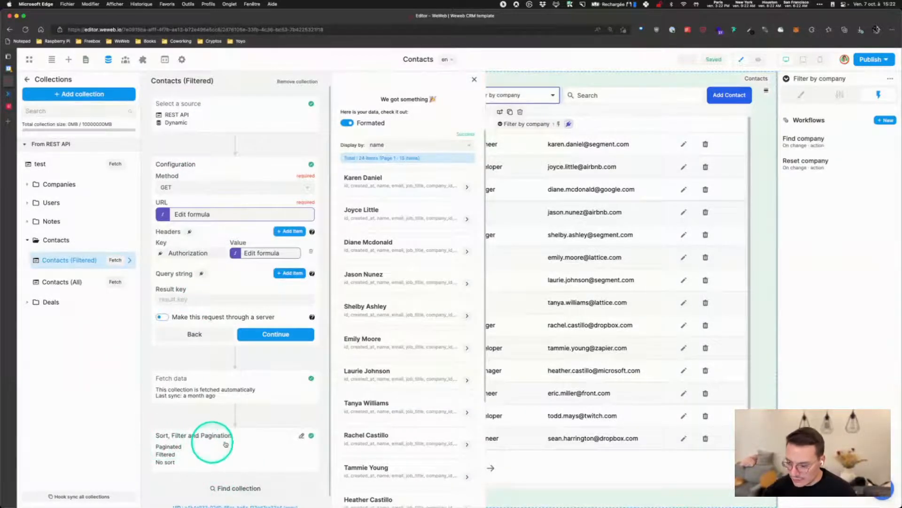
pyautogui.click(252, 447)
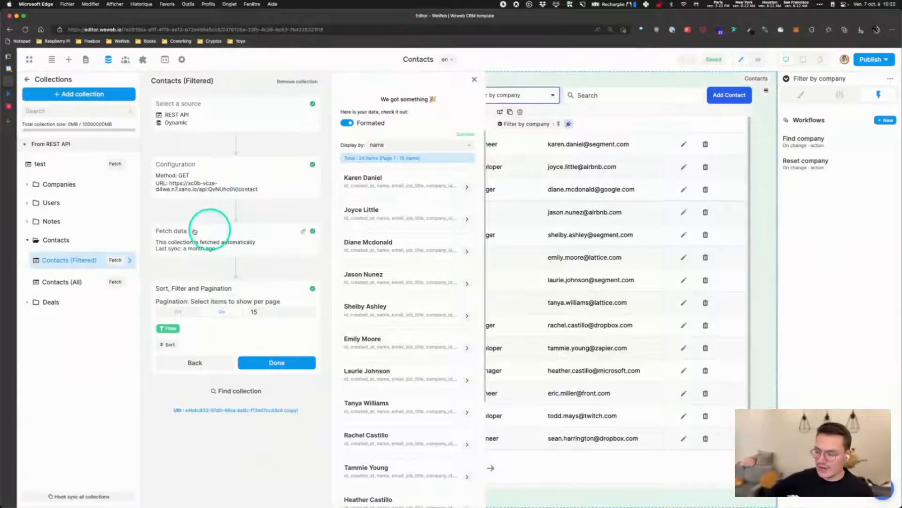
pyautogui.click(220, 235)
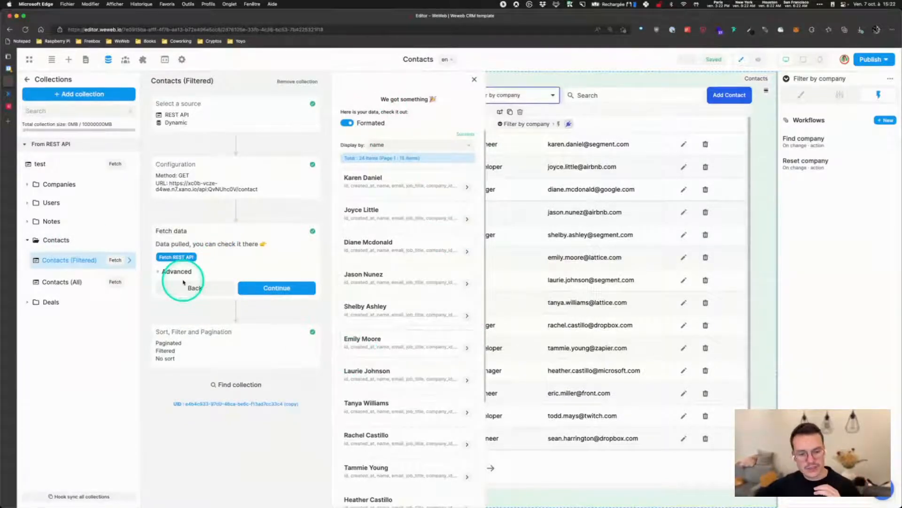
pyautogui.click(211, 346)
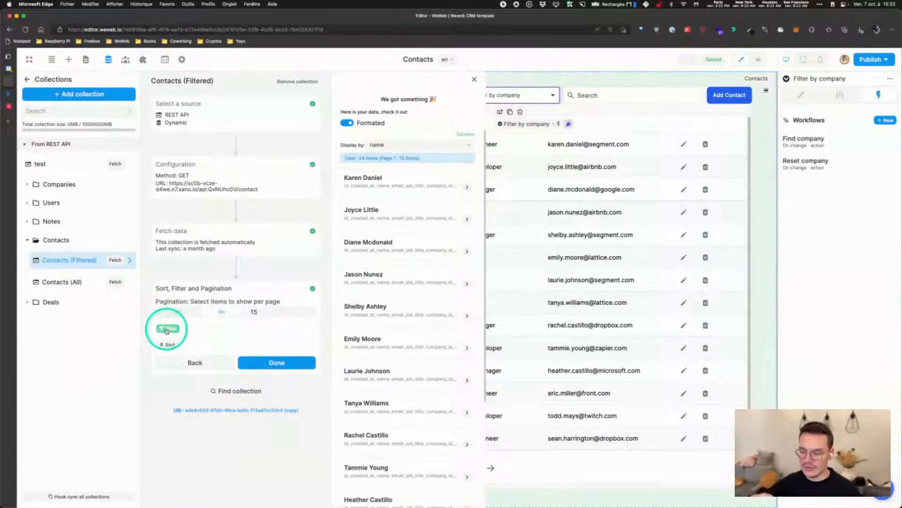
pyautogui.click(166, 331)
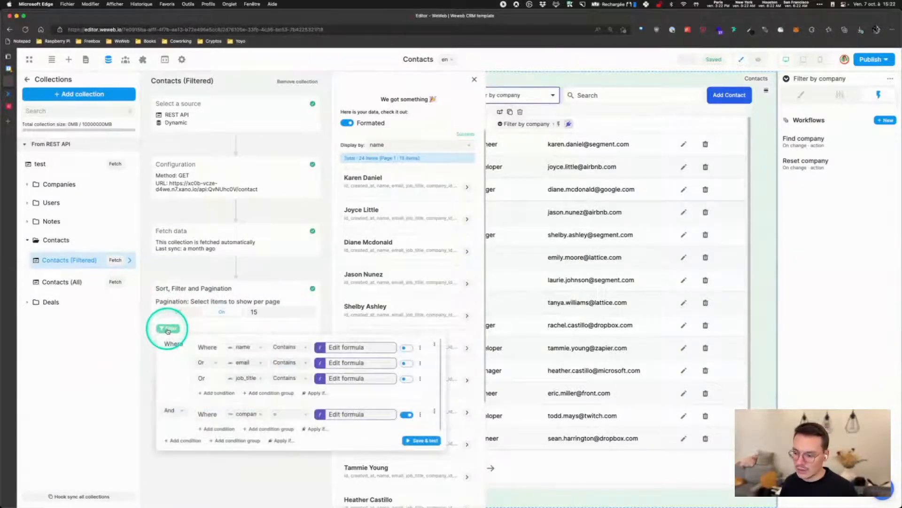
# Inspect the formula behind the collection's company filter condition
pyautogui.click(265, 330)
pyautogui.click(167, 329)
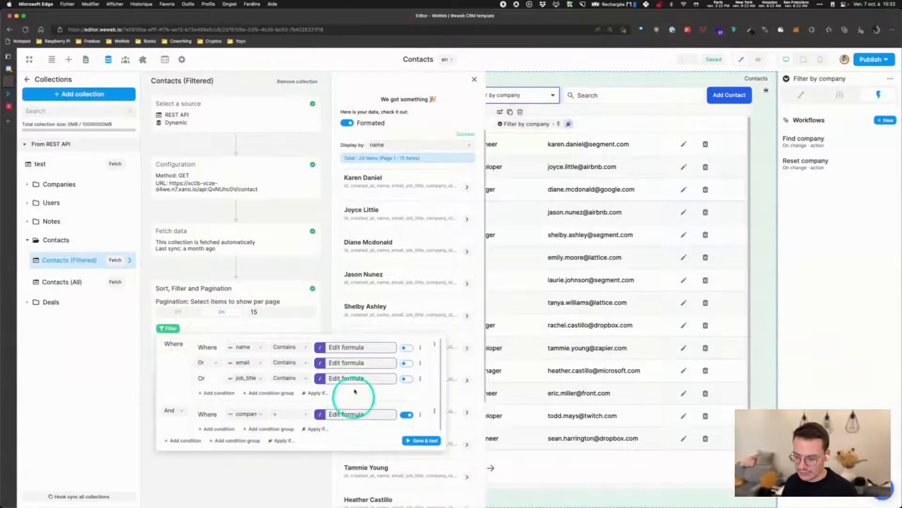
pyautogui.click(346, 414)
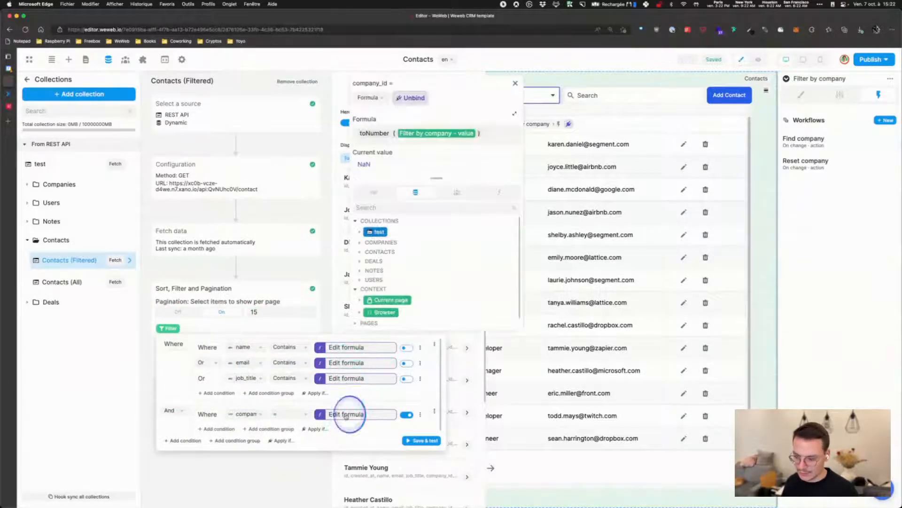
pyautogui.click(515, 83)
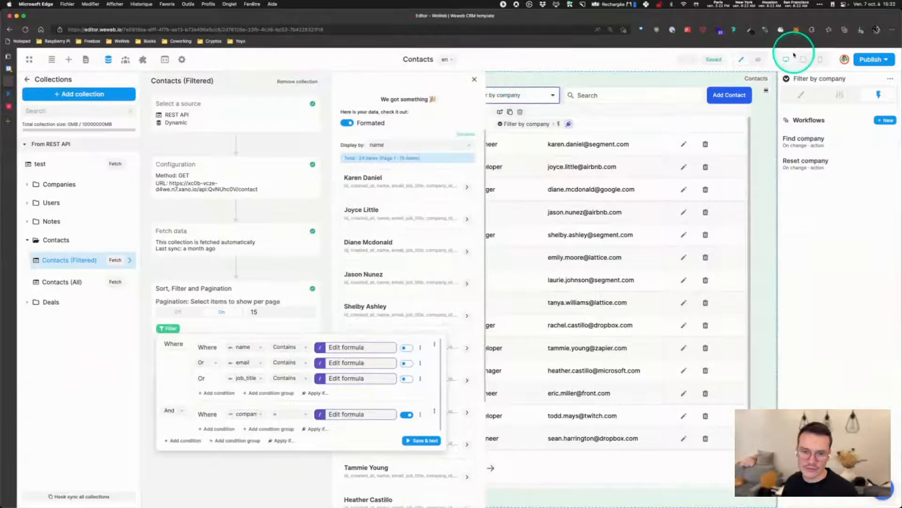
# Preview the Contacts page filtered to the company Stripe
pyautogui.click(761, 59)
pyautogui.click(614, 96)
pyautogui.click(599, 124)
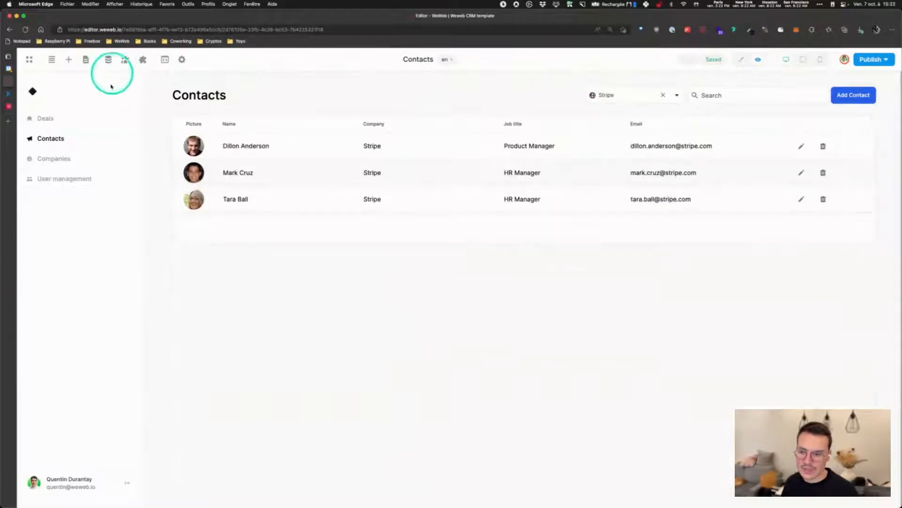
# Recheck the company condition's formula, now valued 12, then close the collection panels
pyautogui.click(108, 59)
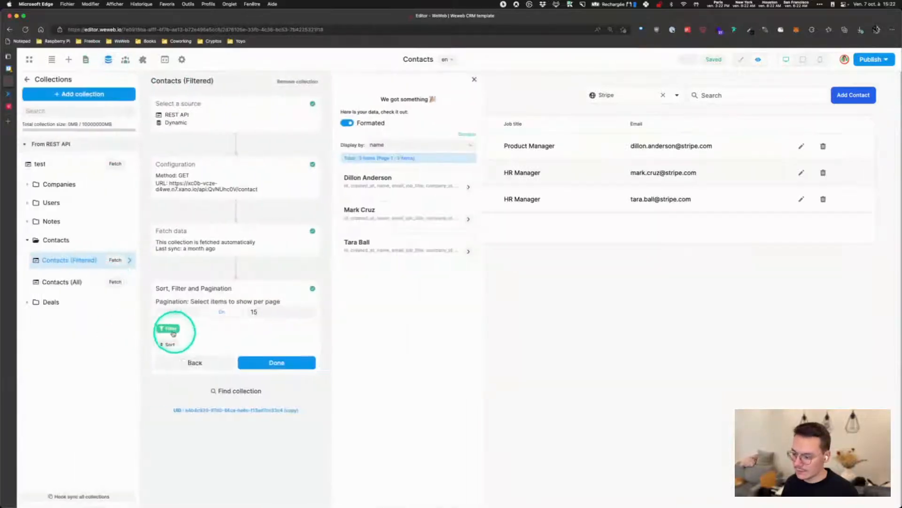
pyautogui.click(169, 328)
pyautogui.click(347, 414)
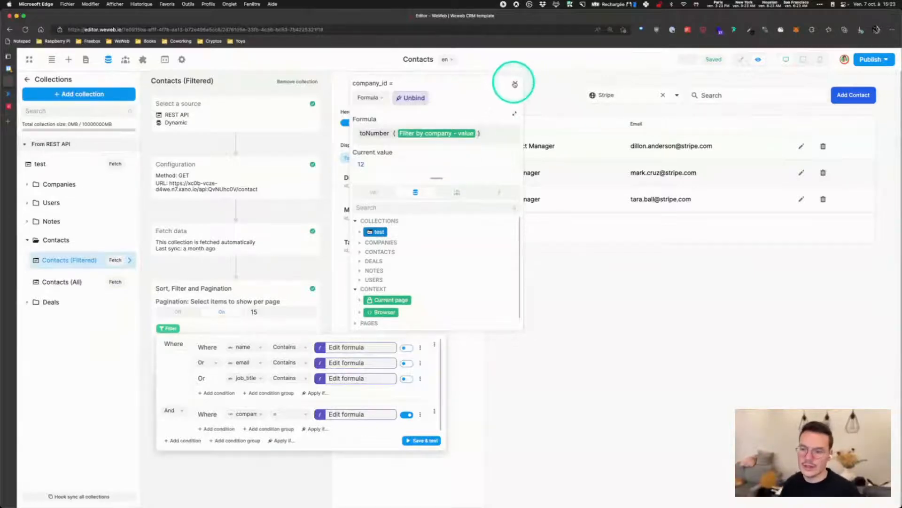
pyautogui.click(515, 82)
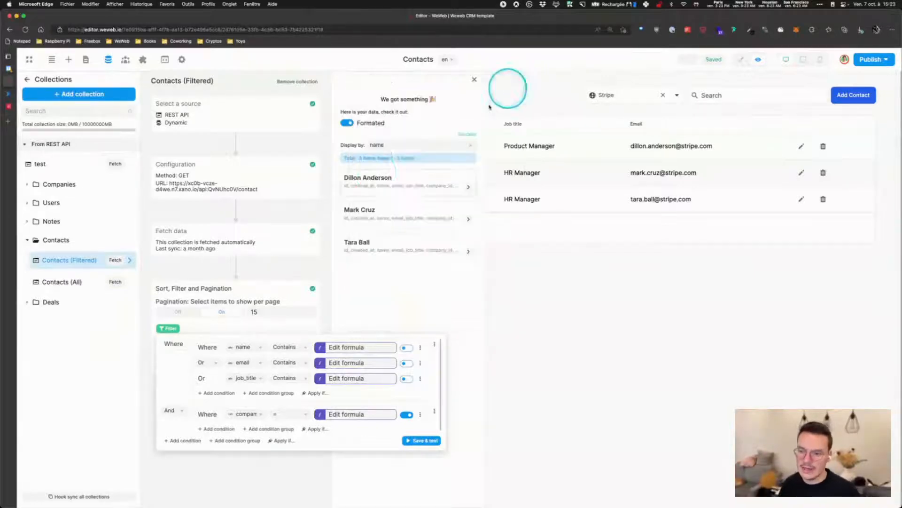
pyautogui.click(168, 328)
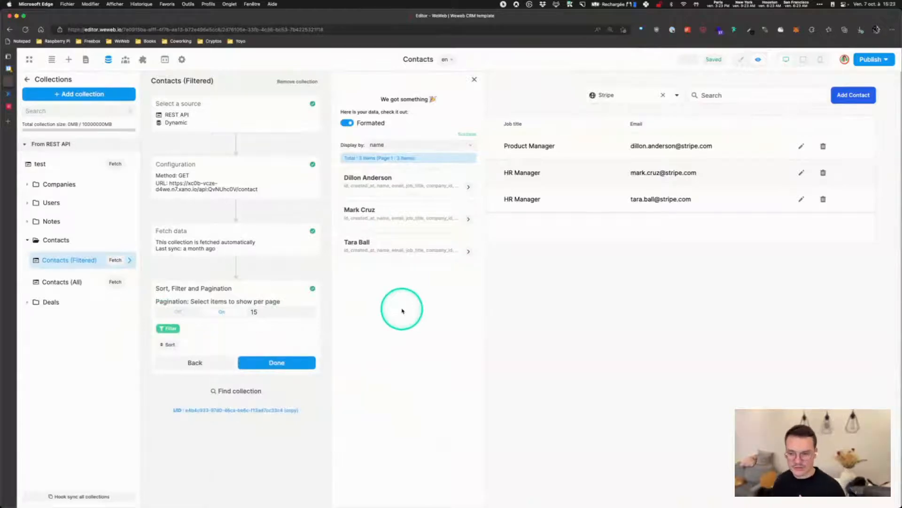
pyautogui.click(244, 183)
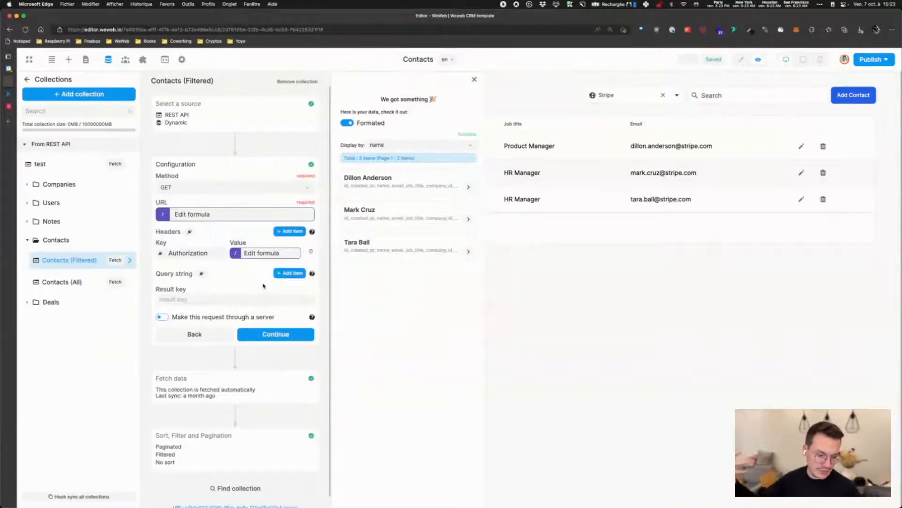
pyautogui.click(225, 447)
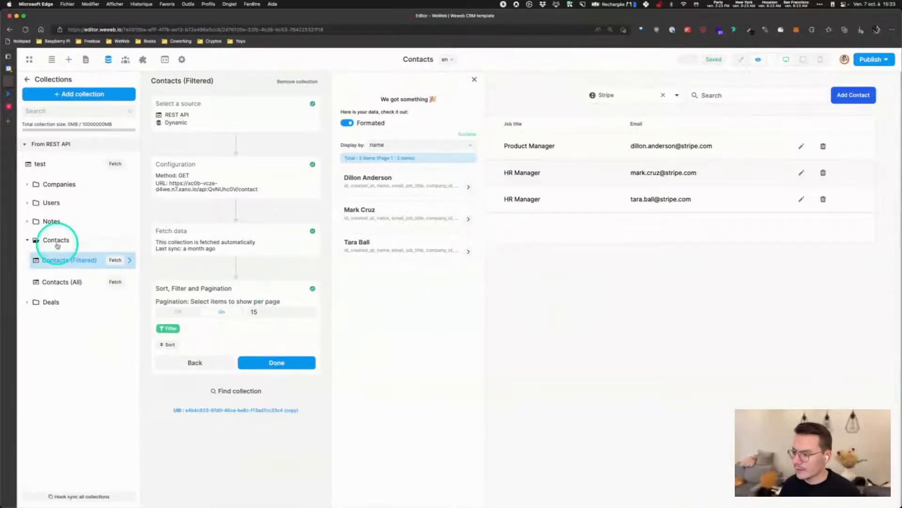
pyautogui.click(555, 286)
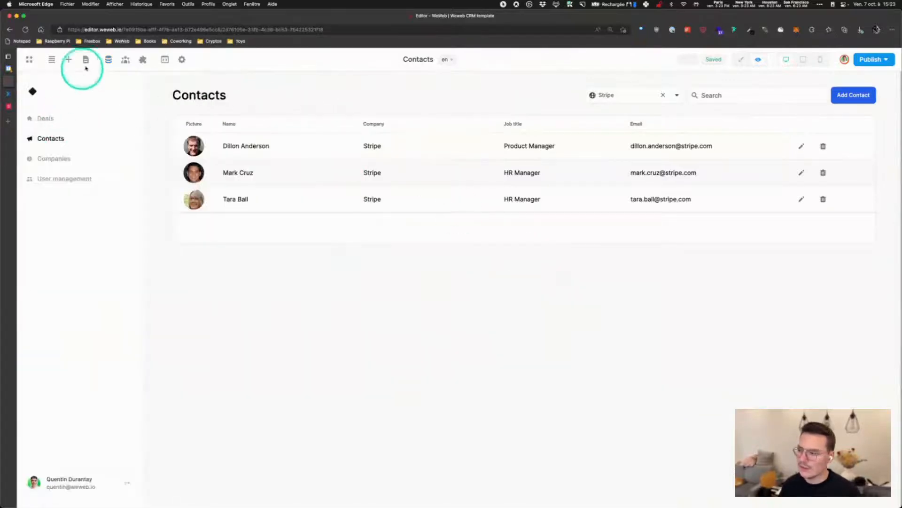
# On the Companies page, select the companies table and view its settings
pyautogui.click(53, 158)
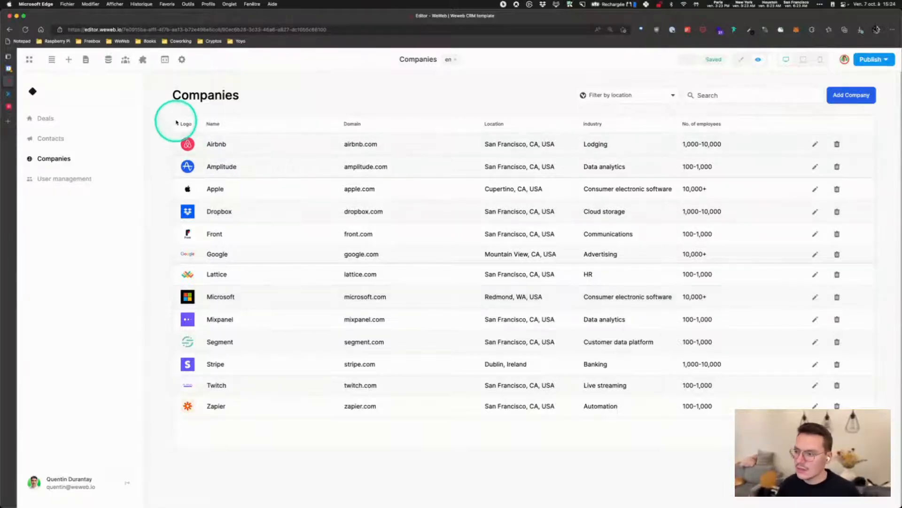
pyautogui.click(741, 59)
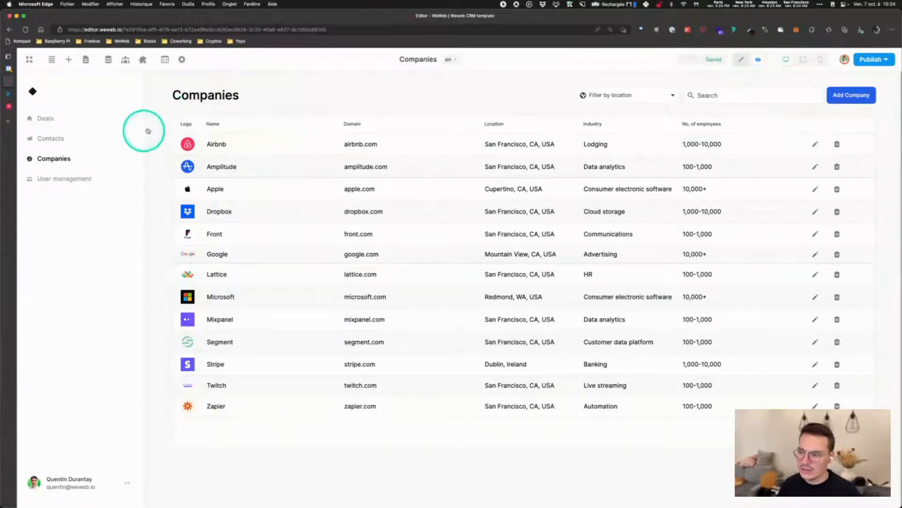
pyautogui.click(175, 119)
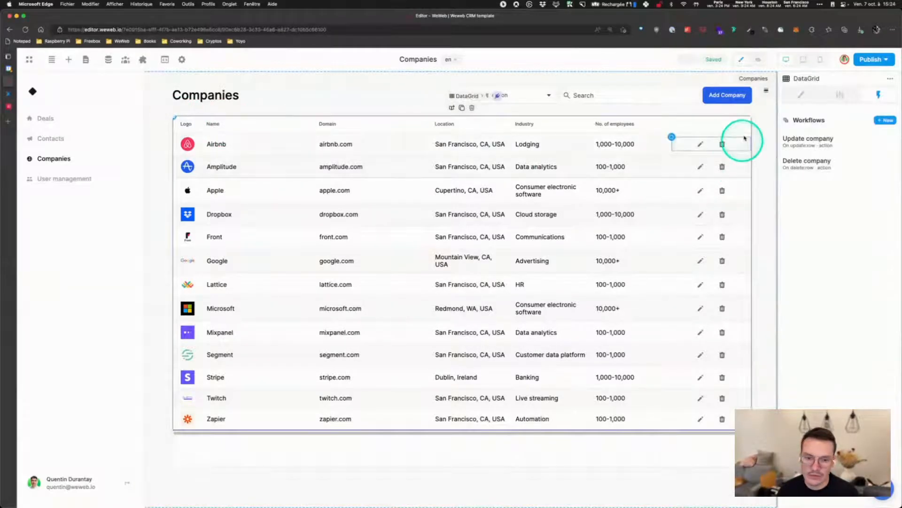
pyautogui.click(840, 94)
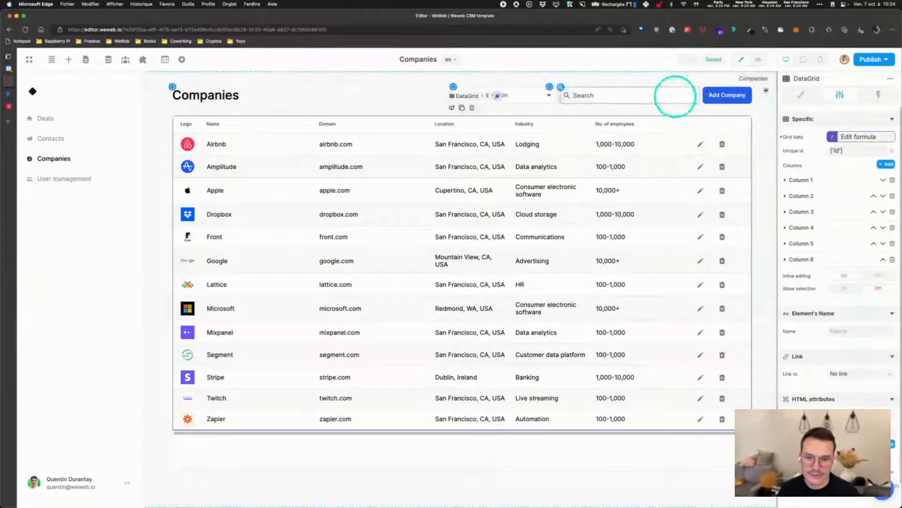
# Preview the Companies page filtered to Dublin, Ireland, then return to editing
pyautogui.click(758, 59)
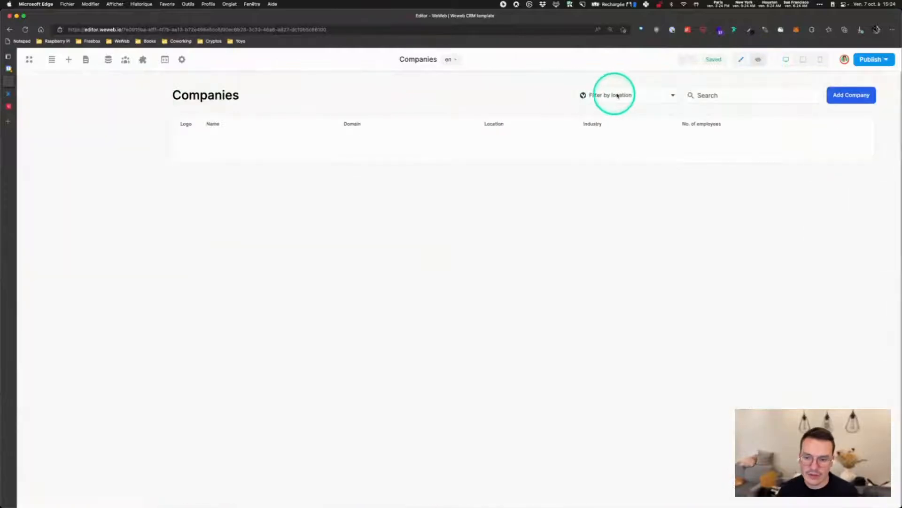
pyautogui.click(610, 94)
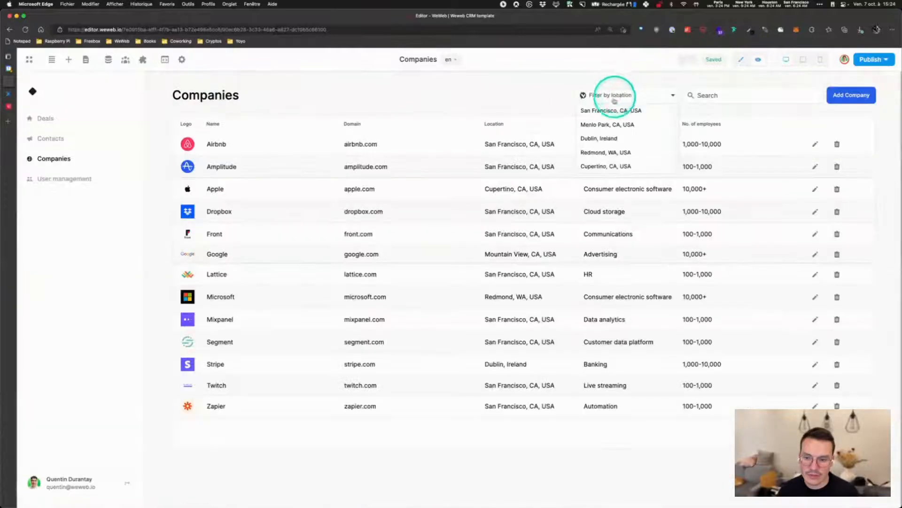
pyautogui.click(601, 138)
pyautogui.click(742, 60)
# Inspect the table's grid data filter conditions and its location condition formula
pyautogui.click(176, 118)
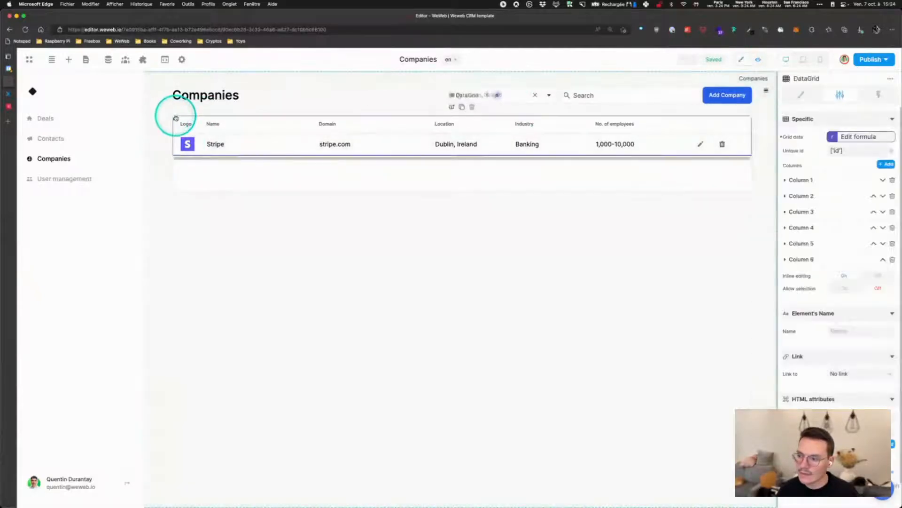
pyautogui.click(856, 136)
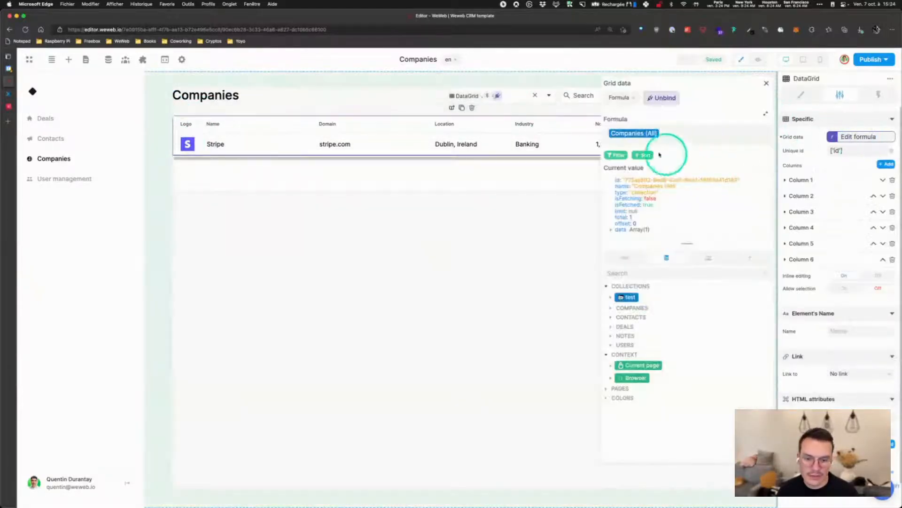
pyautogui.click(642, 155)
pyautogui.click(613, 156)
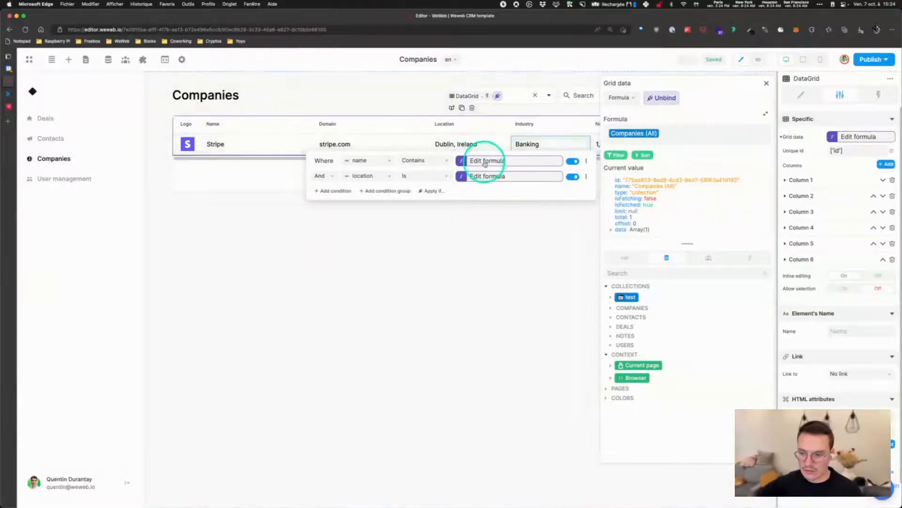
pyautogui.click(495, 177)
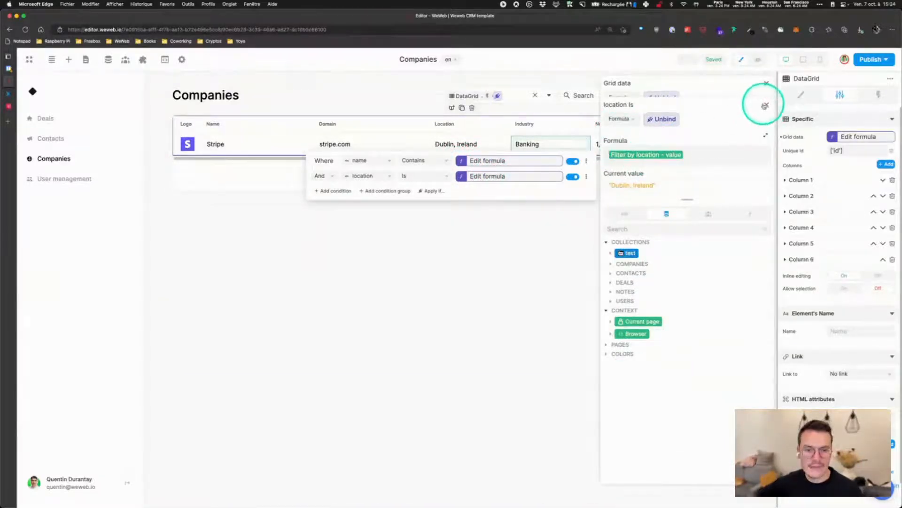
pyautogui.click(765, 106)
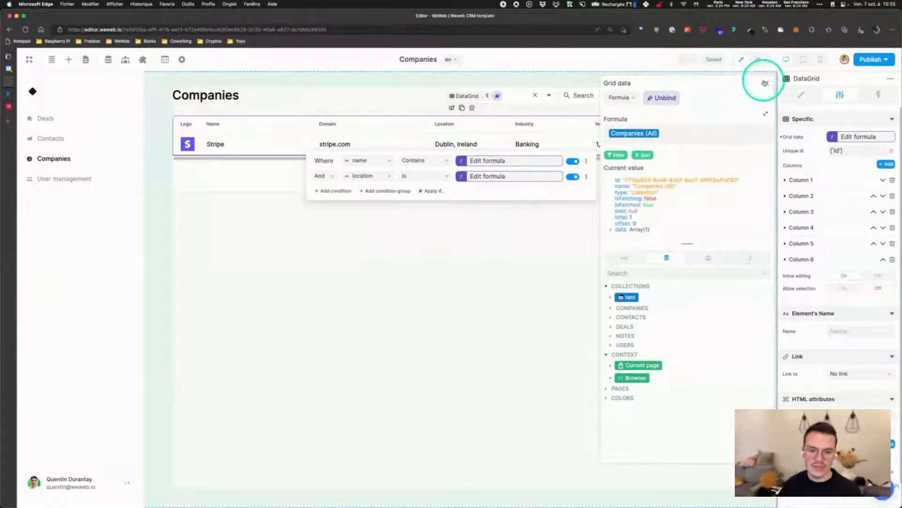
pyautogui.click(766, 85)
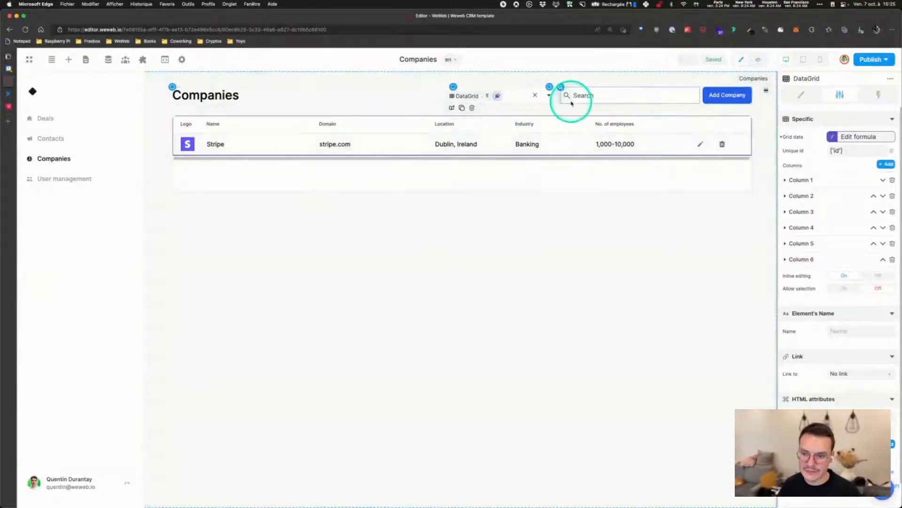
# Select the Filter by location dropdown and view its empty workflows list
pyautogui.click(518, 90)
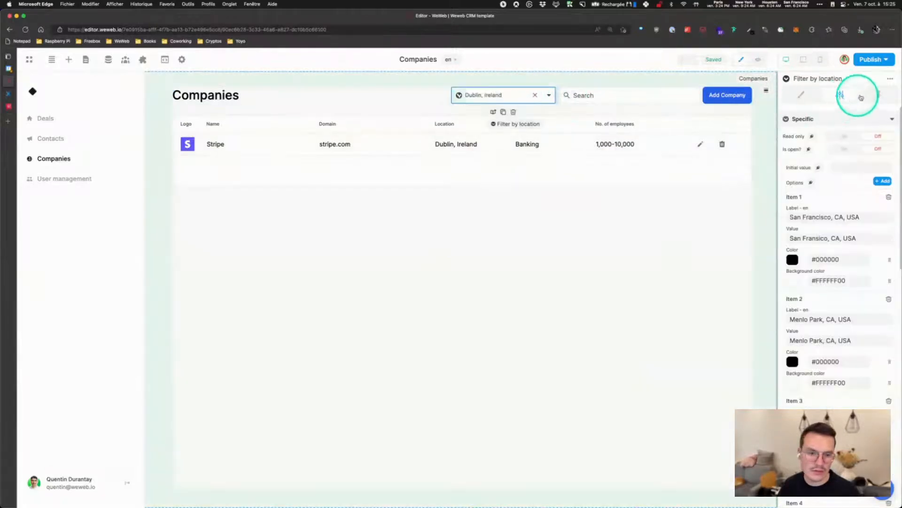
pyautogui.click(876, 95)
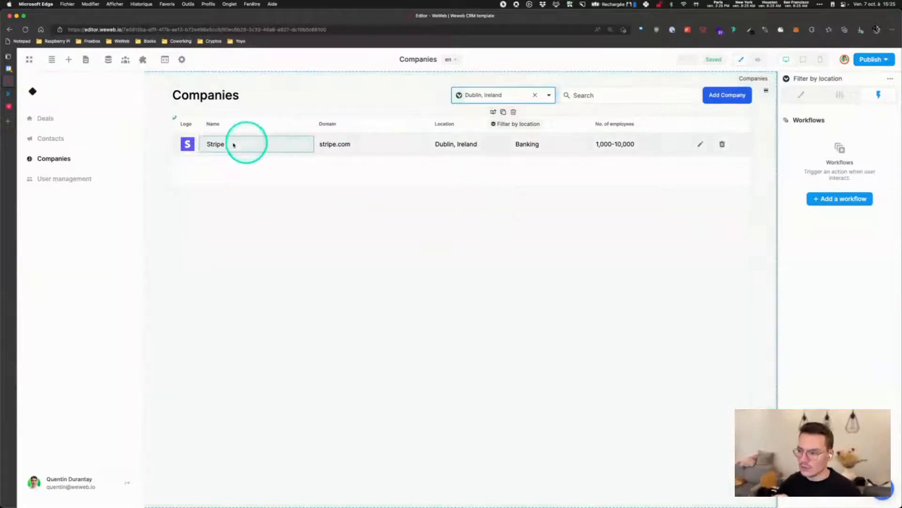
# Review the grid data's location filter formula, then preview the Companies page with Dublin, Ireland
pyautogui.click(176, 119)
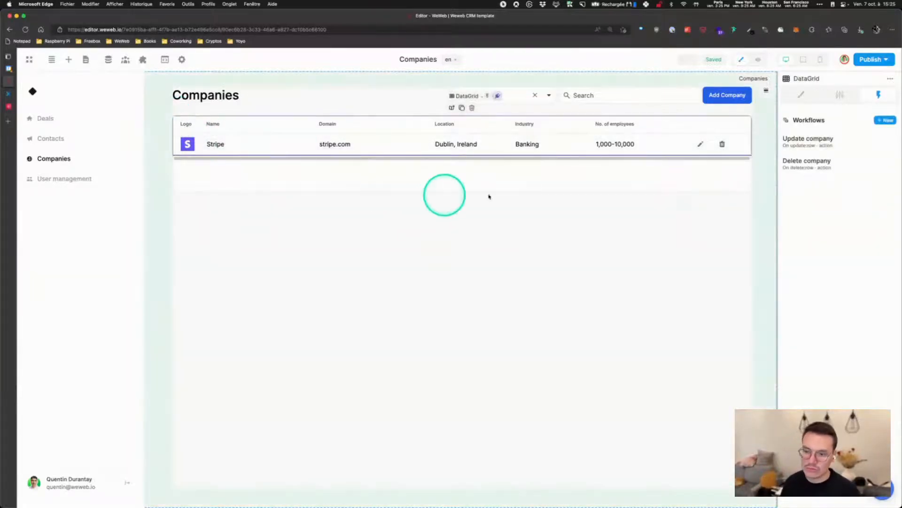
pyautogui.click(840, 93)
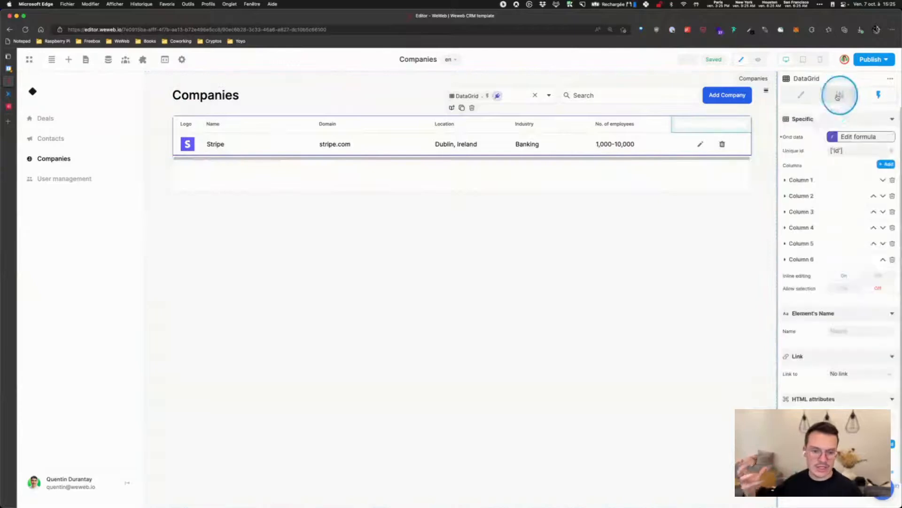
pyautogui.click(857, 136)
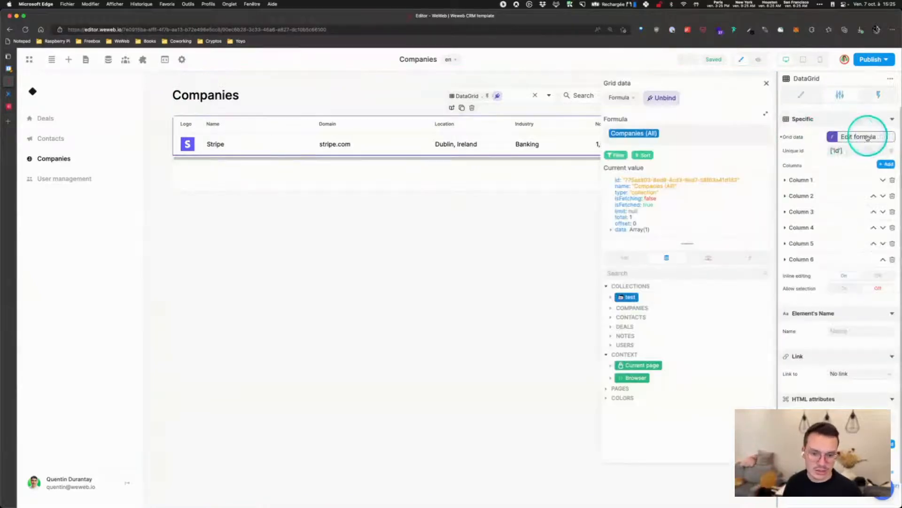
pyautogui.click(614, 157)
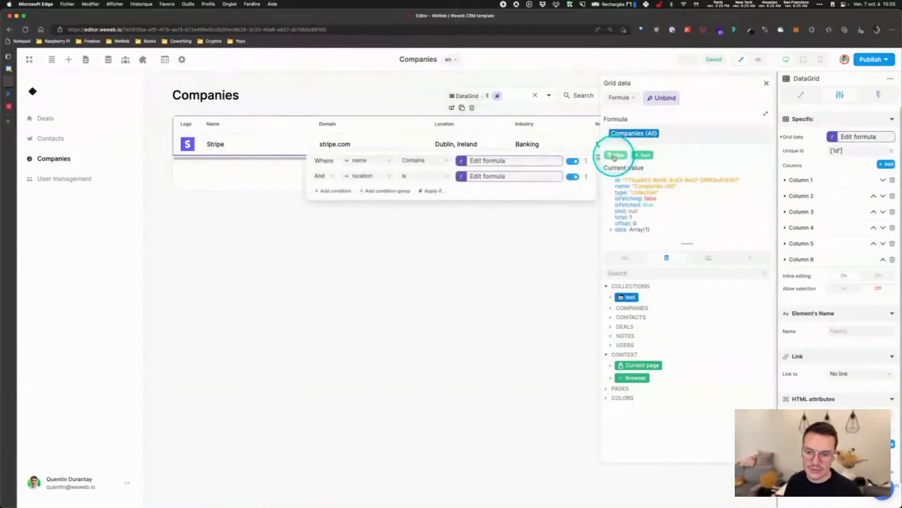
pyautogui.click(512, 176)
pyautogui.moveTo(610, 185); pyautogui.dragTo(653, 186)
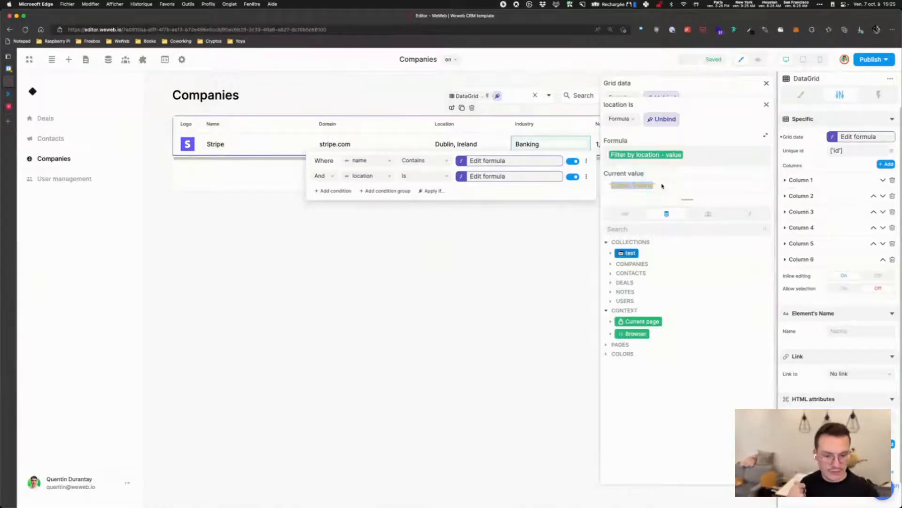
pyautogui.click(761, 113)
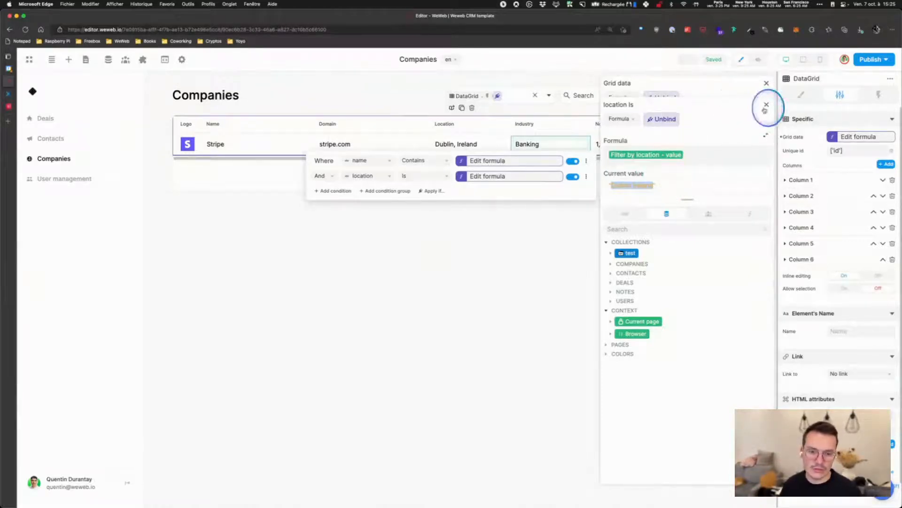
pyautogui.click(766, 83)
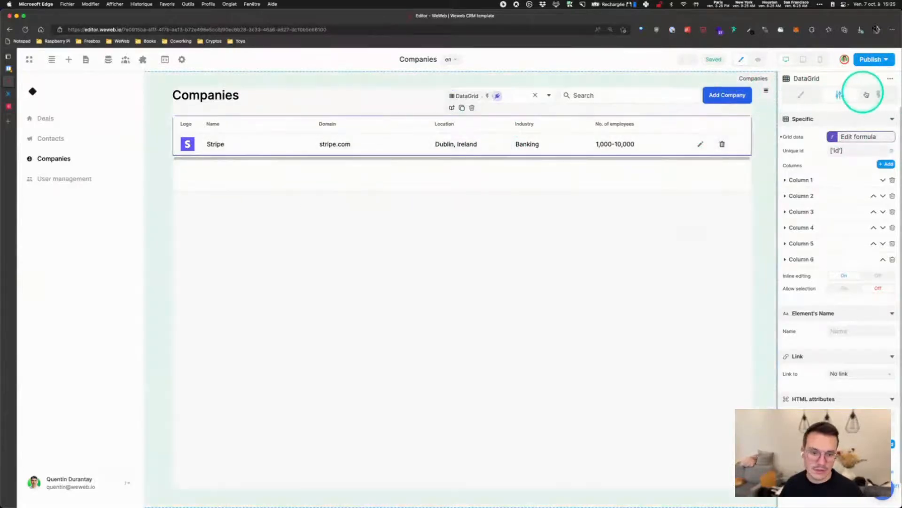
pyautogui.click(758, 59)
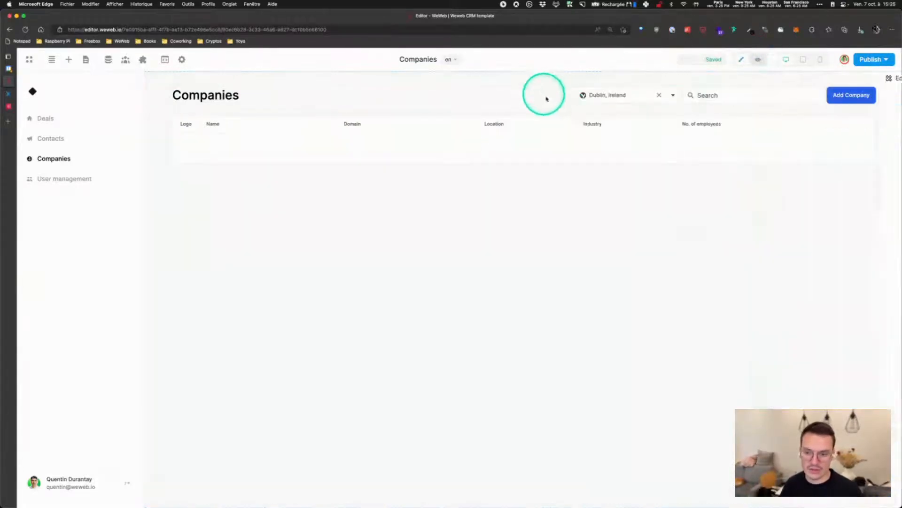
# Clear the location filter to list every company, then go to User management
pyautogui.click(659, 97)
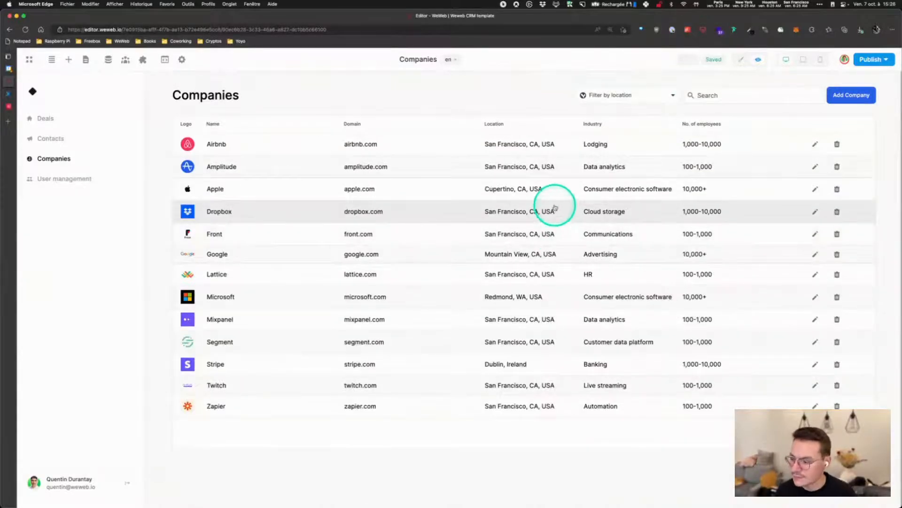
pyautogui.click(64, 181)
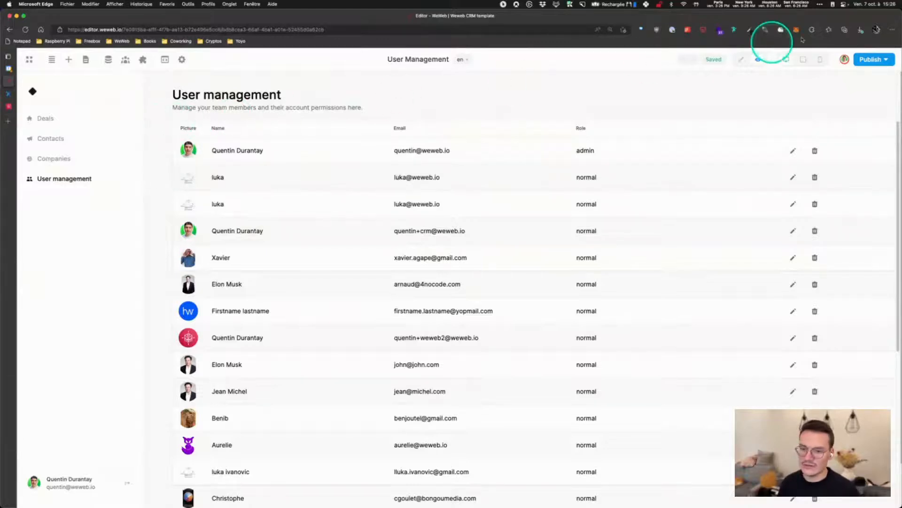
# Check the User management link's visibility formula against the Xano Auth user's admin role
pyautogui.click(743, 60)
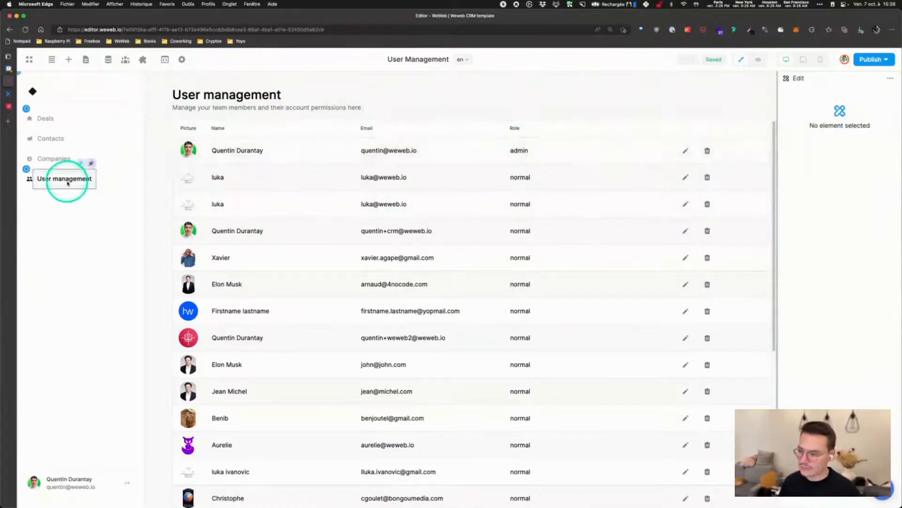
pyautogui.click(113, 181)
pyautogui.click(878, 94)
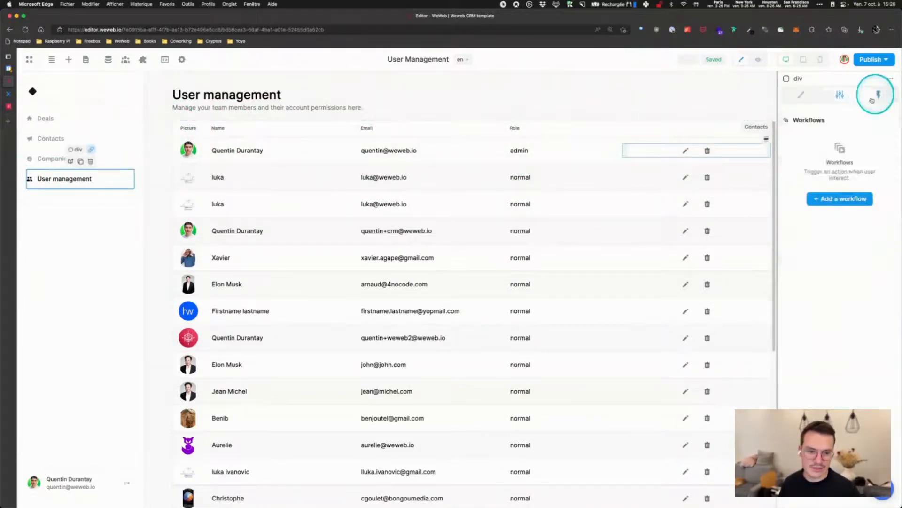
pyautogui.click(802, 95)
pyautogui.scroll(-3, 829, 275)
pyautogui.scroll(-3, 830, 276)
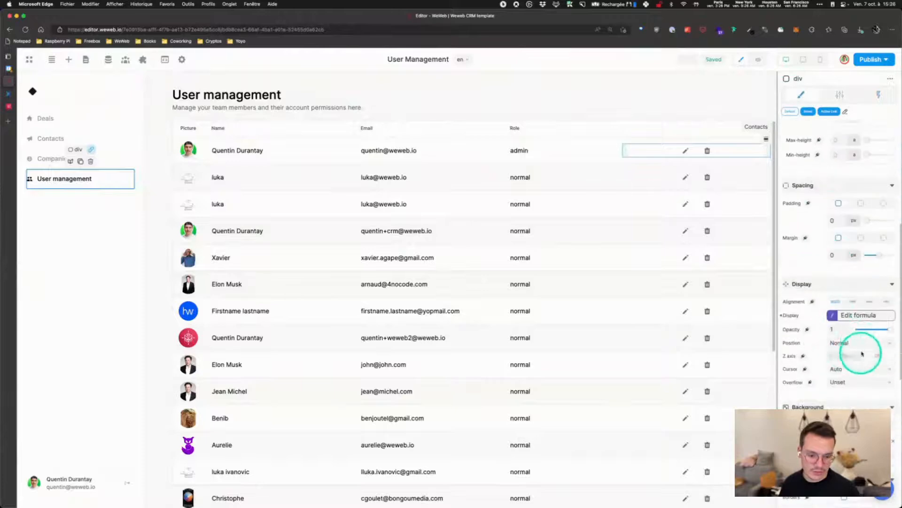
pyautogui.click(856, 315)
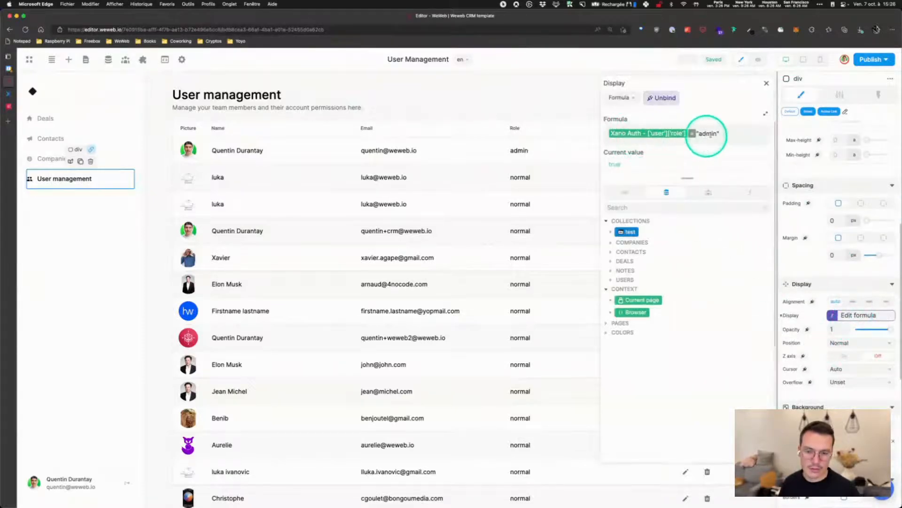
pyautogui.click(708, 191)
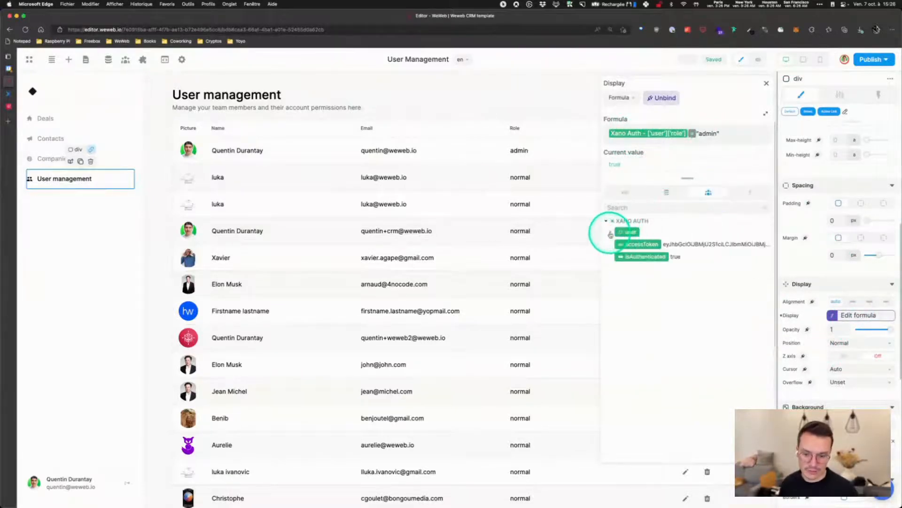
pyautogui.click(625, 234)
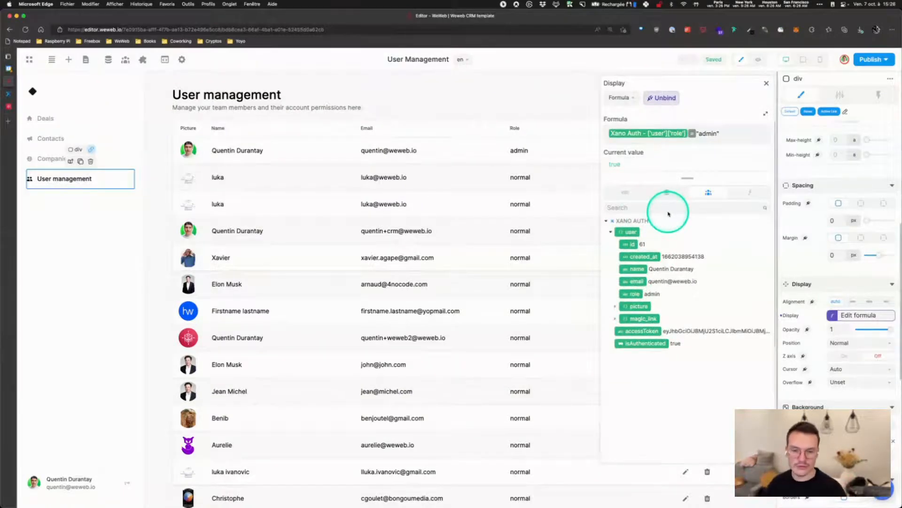
pyautogui.click(767, 83)
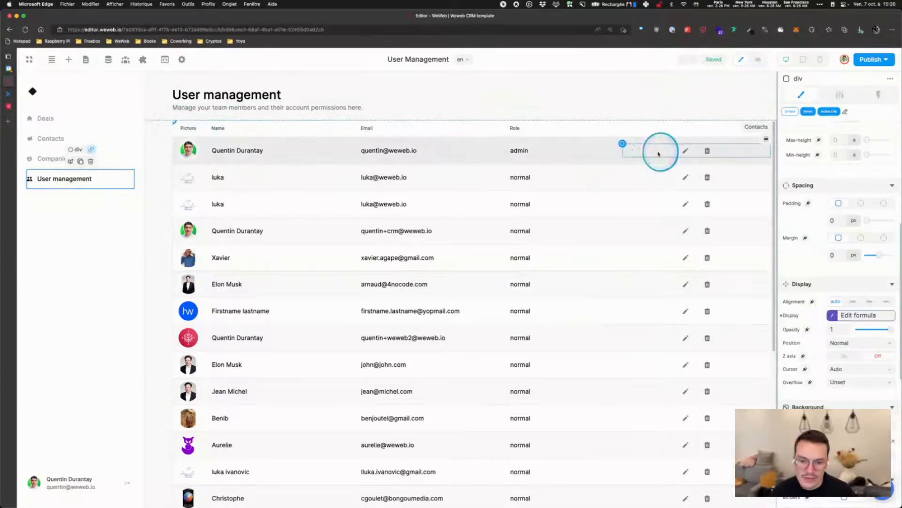
pyautogui.click(658, 154)
# Inspect the row actions' admin-or-own-row visibility formula and workflows, then preview User management
pyautogui.click(857, 316)
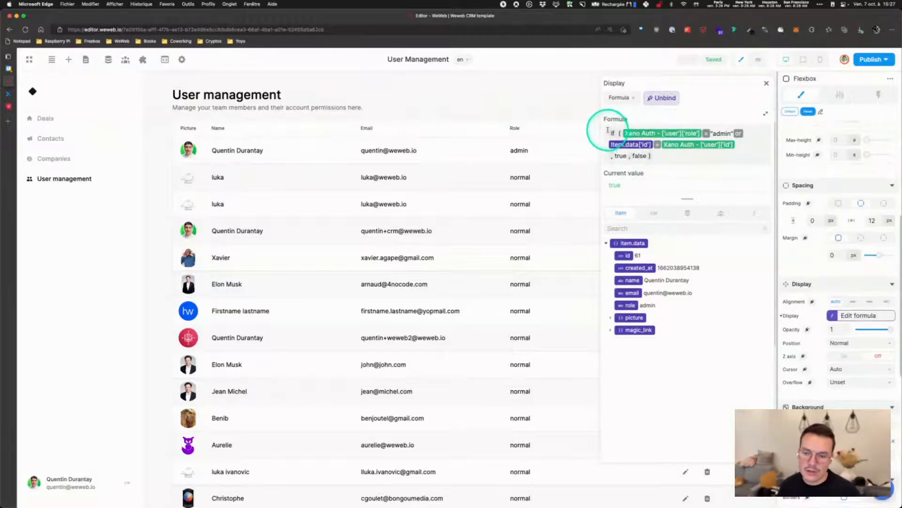
pyautogui.moveTo(608, 129); pyautogui.dragTo(675, 152)
pyautogui.click(667, 158)
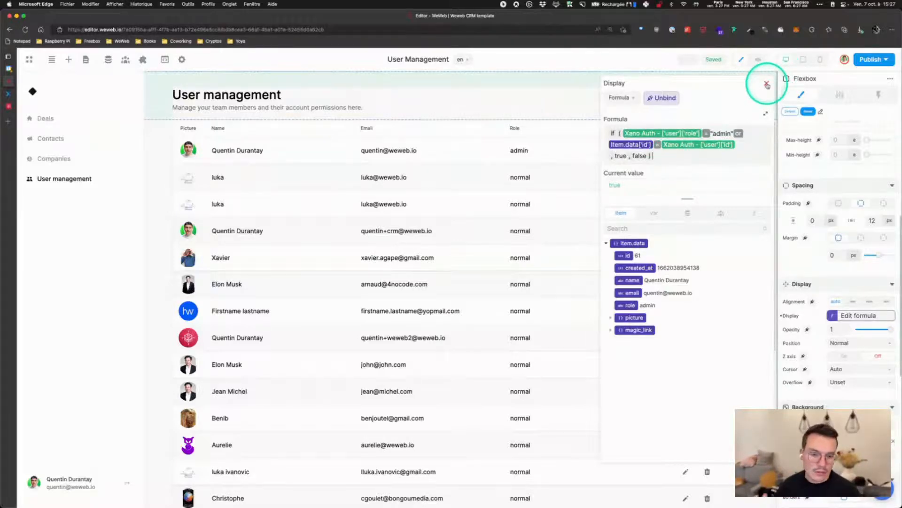
pyautogui.click(767, 85)
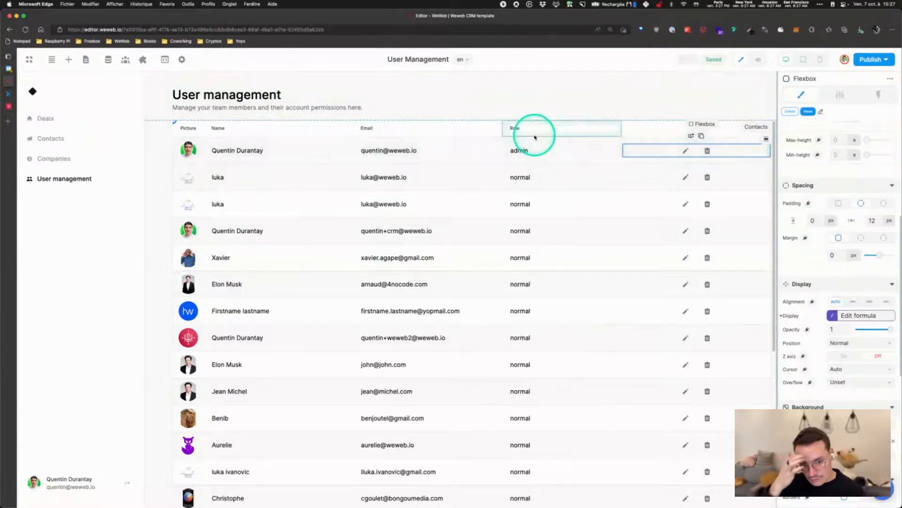
pyautogui.click(878, 94)
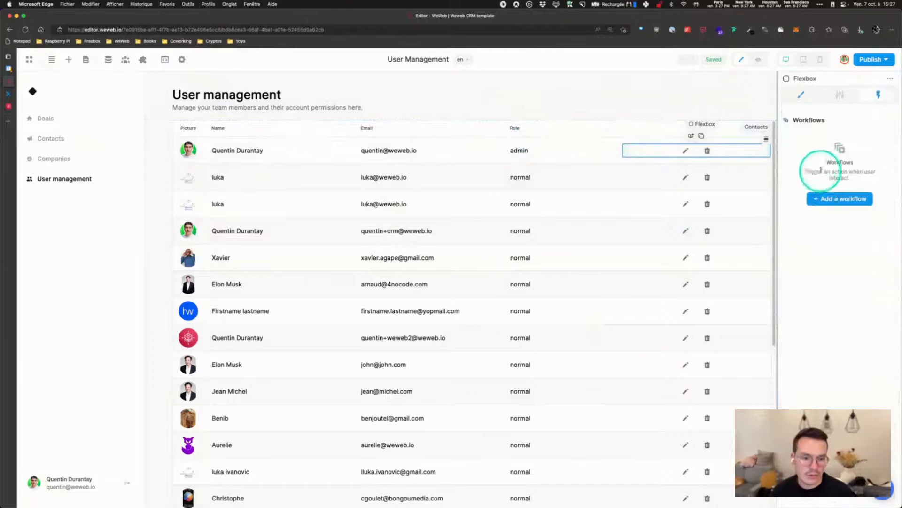
pyautogui.click(801, 93)
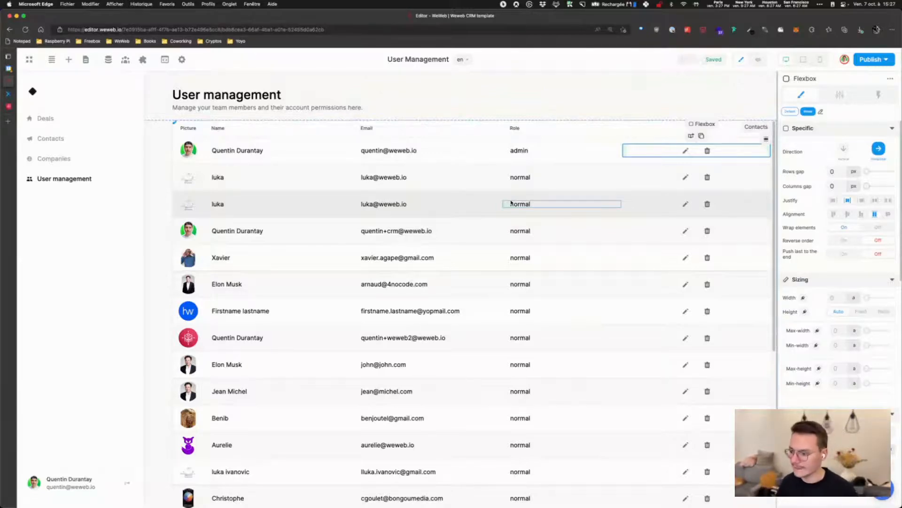
pyautogui.click(760, 61)
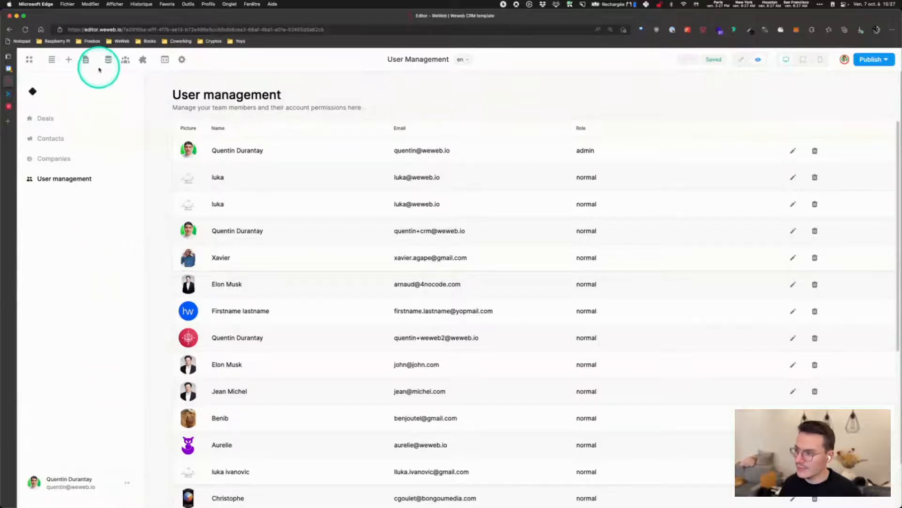
# Open the Login page in edit mode
pyautogui.click(85, 60)
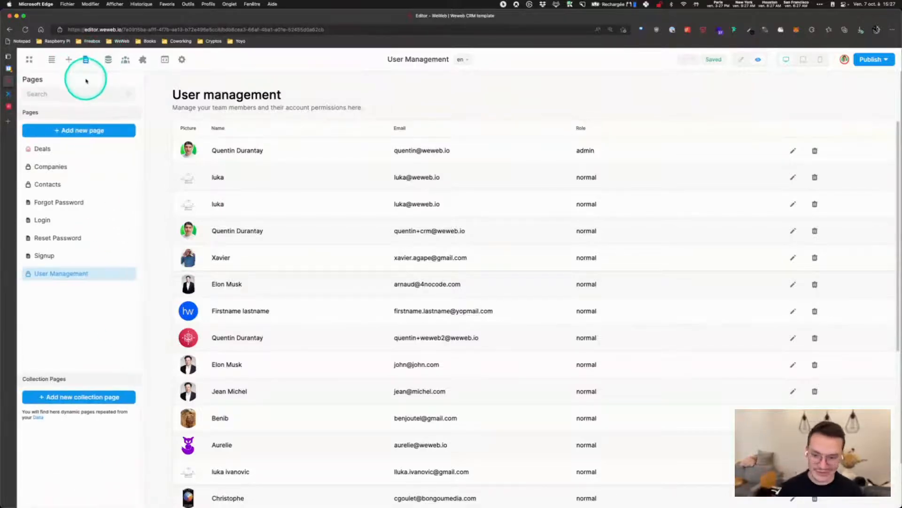
pyautogui.click(44, 221)
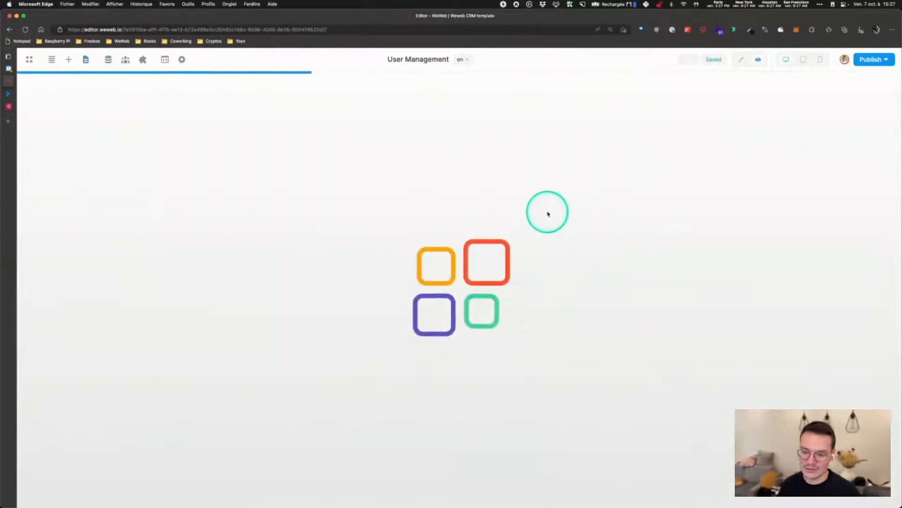
pyautogui.click(739, 63)
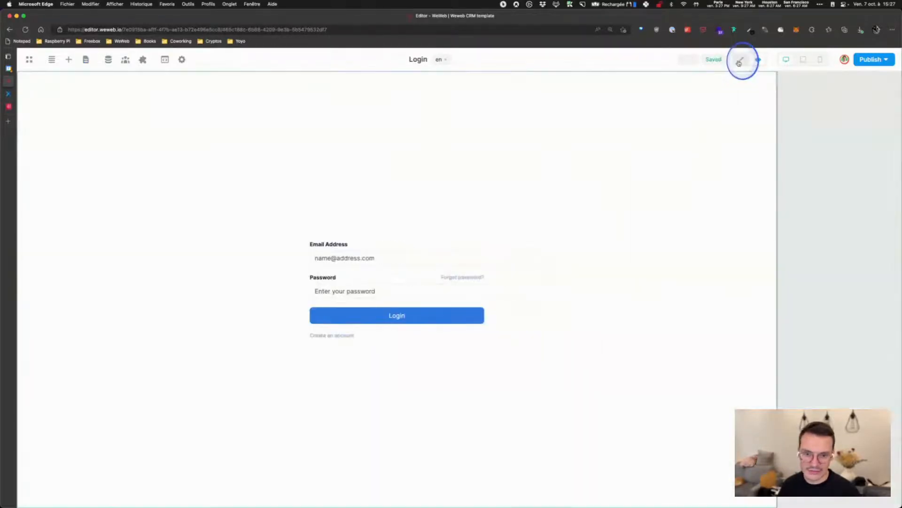
# Set the Forgot password link's Cursor to Pointer and preview the Login page
pyautogui.click(458, 278)
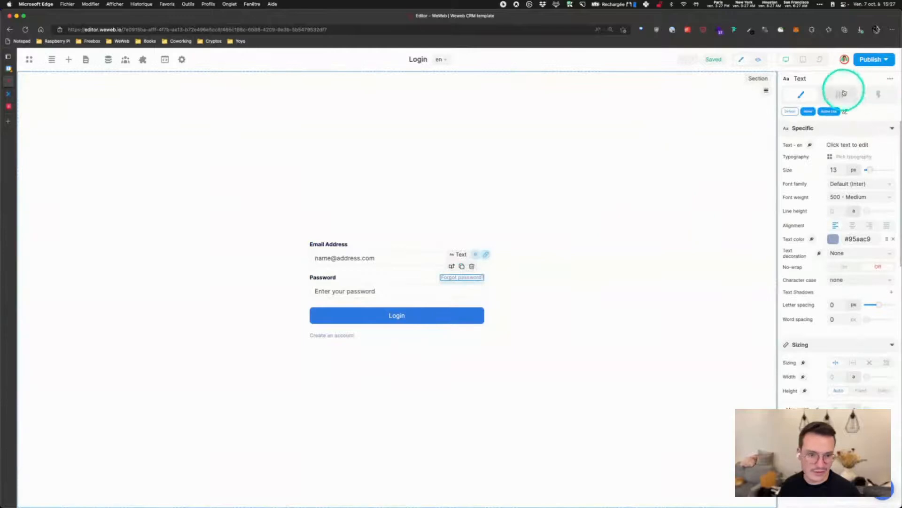
pyautogui.click(844, 93)
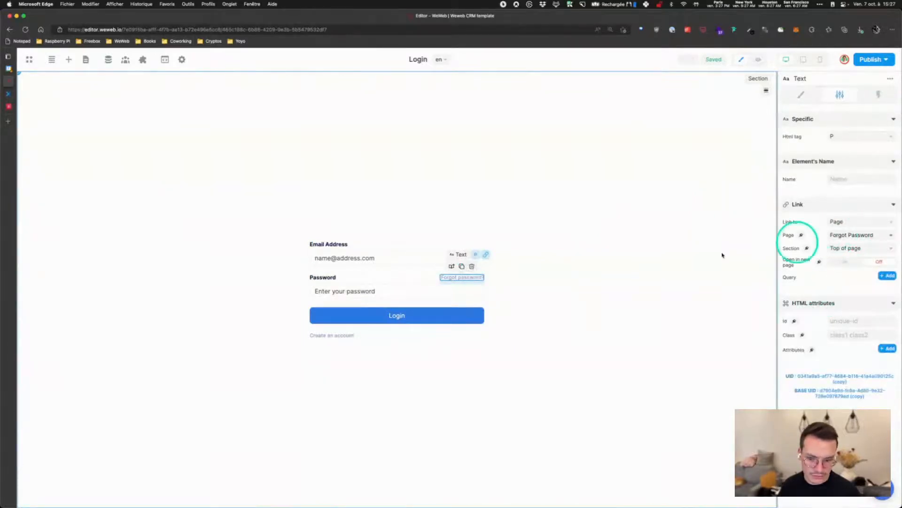
pyautogui.click(801, 95)
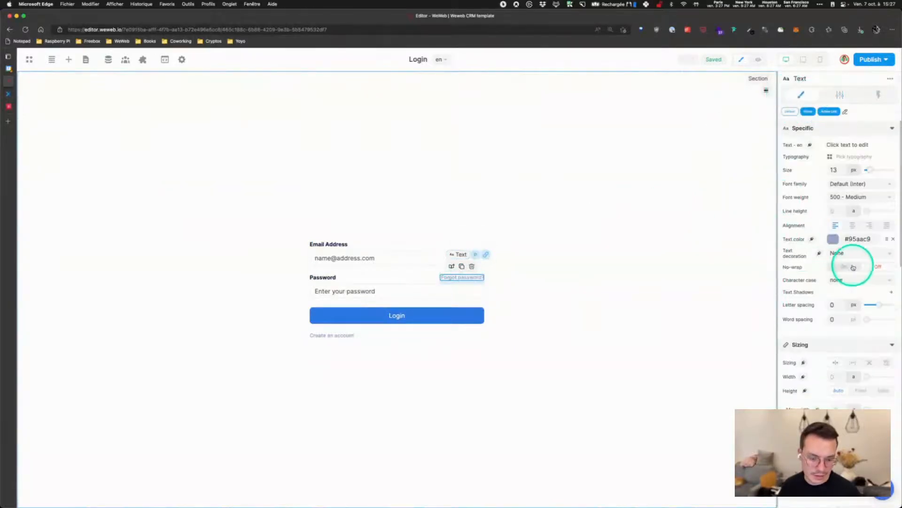
pyautogui.scroll(-3, 826, 238)
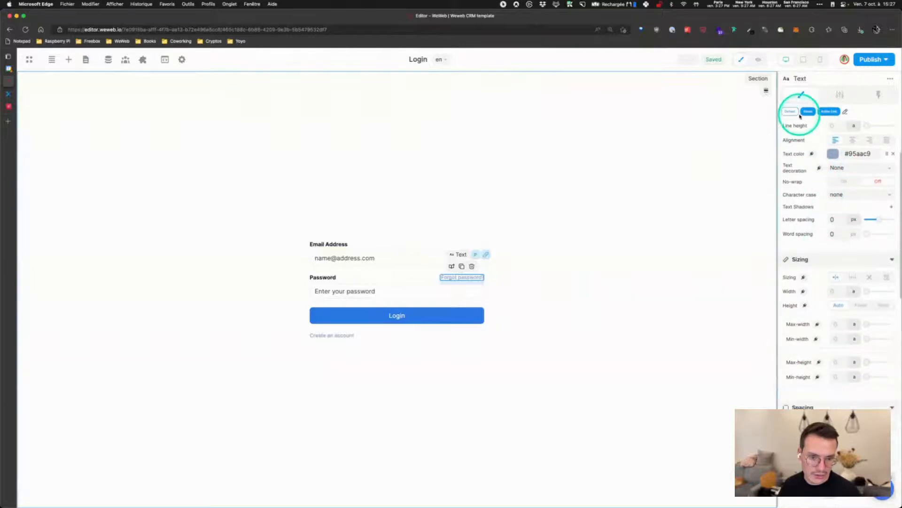
pyautogui.scroll(-1, 827, 217)
pyautogui.scroll(-10, 842, 217)
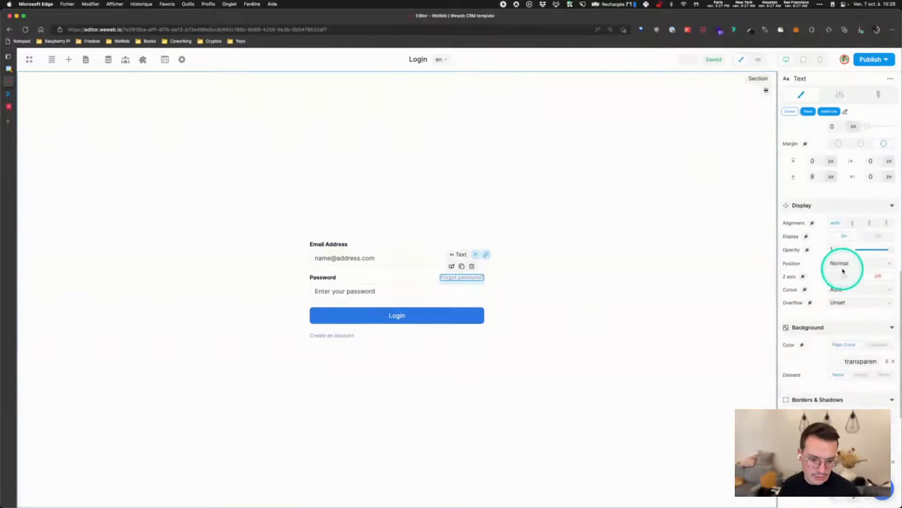
pyautogui.click(841, 289)
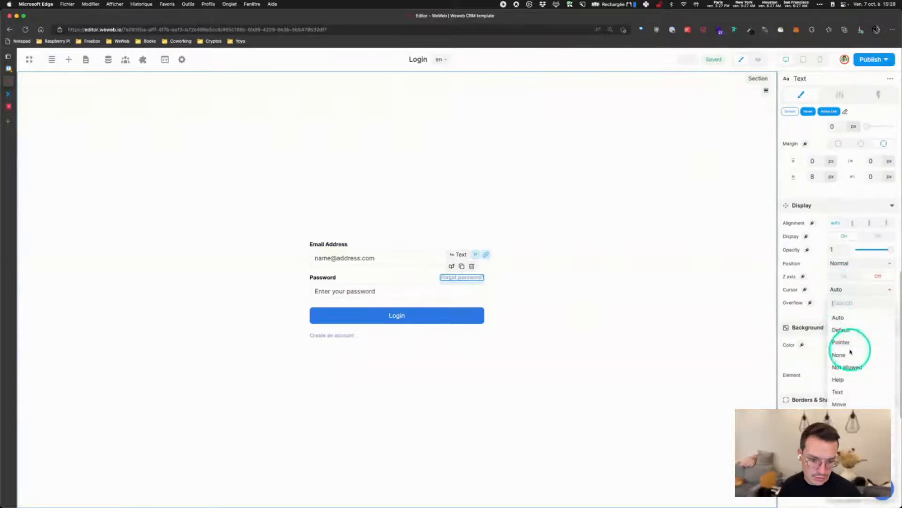
pyautogui.click(842, 342)
pyautogui.click(758, 60)
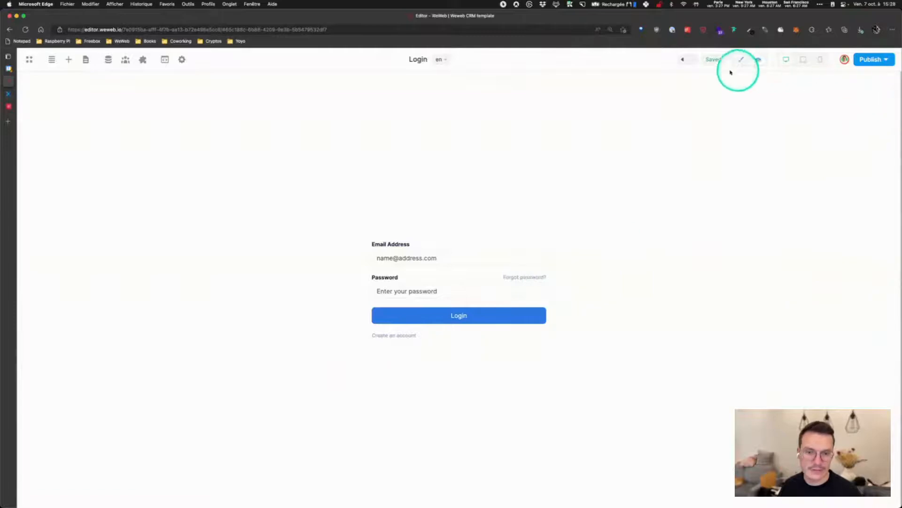
# Publish the project with commit 'Fix cursor on login' and go to the Projects dashboard
pyautogui.click(742, 59)
pyautogui.click(870, 59)
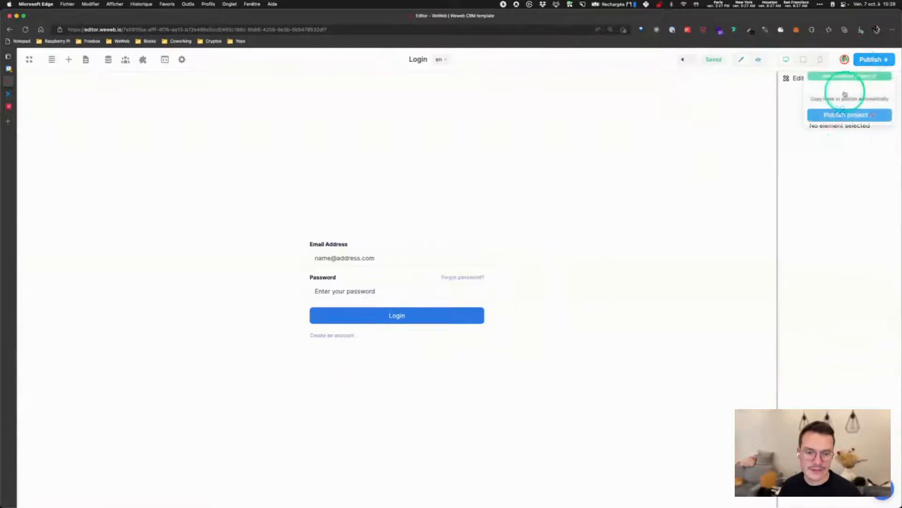
pyautogui.click(832, 115)
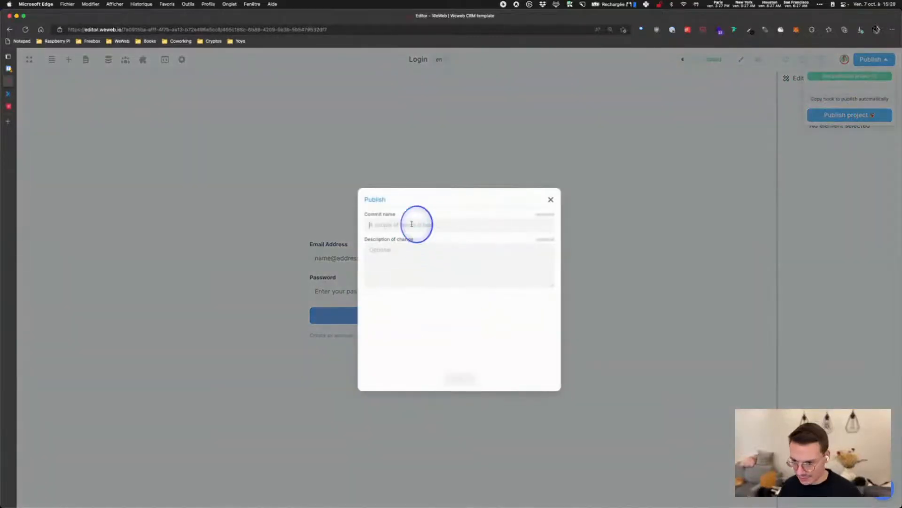
pyautogui.write('P')
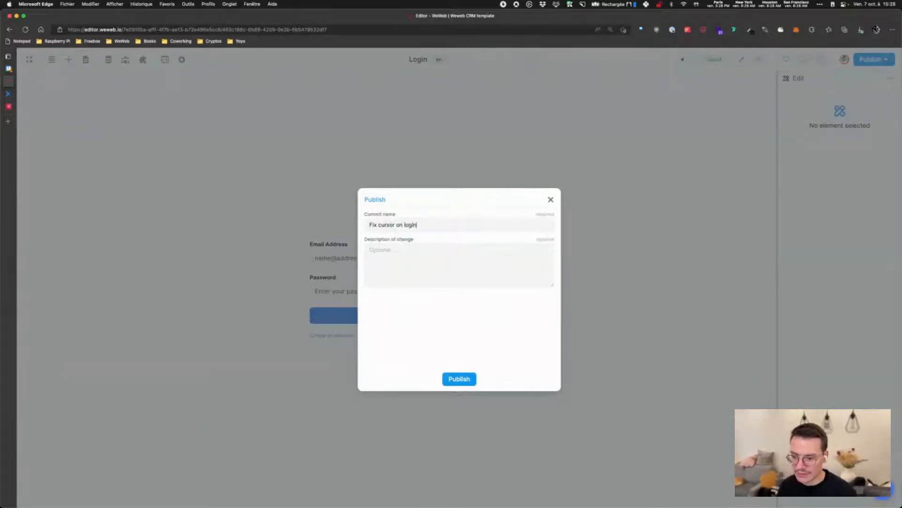
pyautogui.click(456, 379)
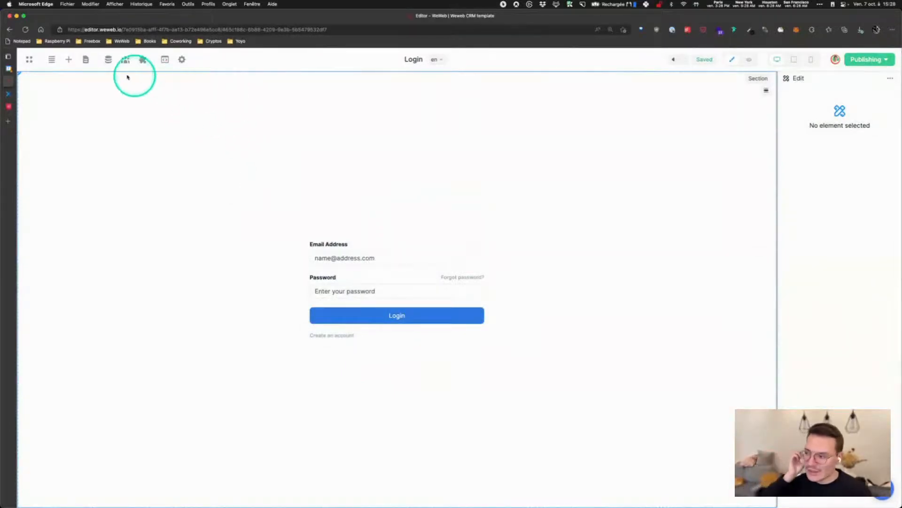
pyautogui.click(29, 60)
pyautogui.click(33, 90)
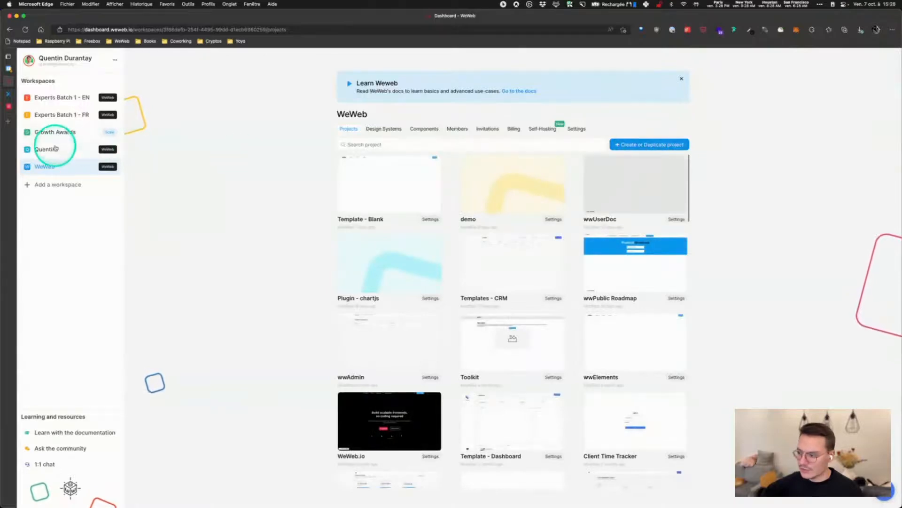
# In the other workspace, create project 'crm' from the CRM template and open it
pyautogui.click(47, 149)
pyautogui.click(631, 145)
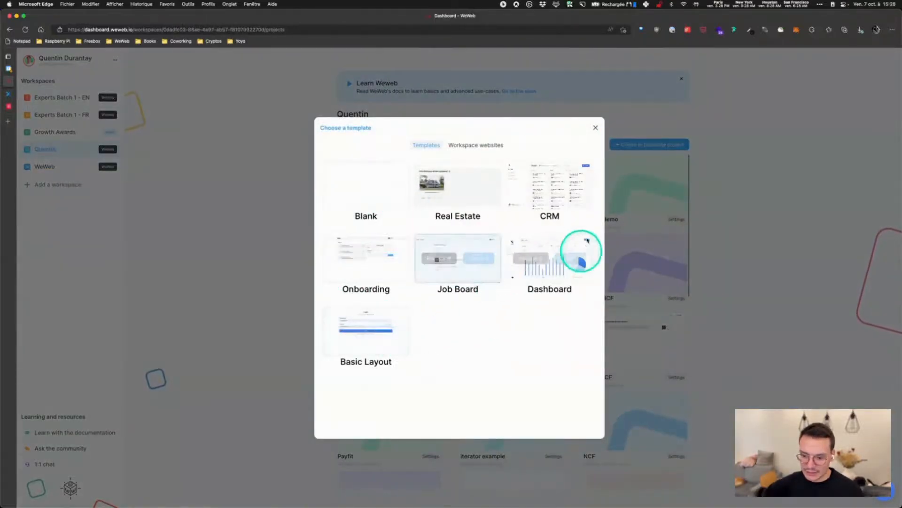
pyautogui.moveTo(577, 183)
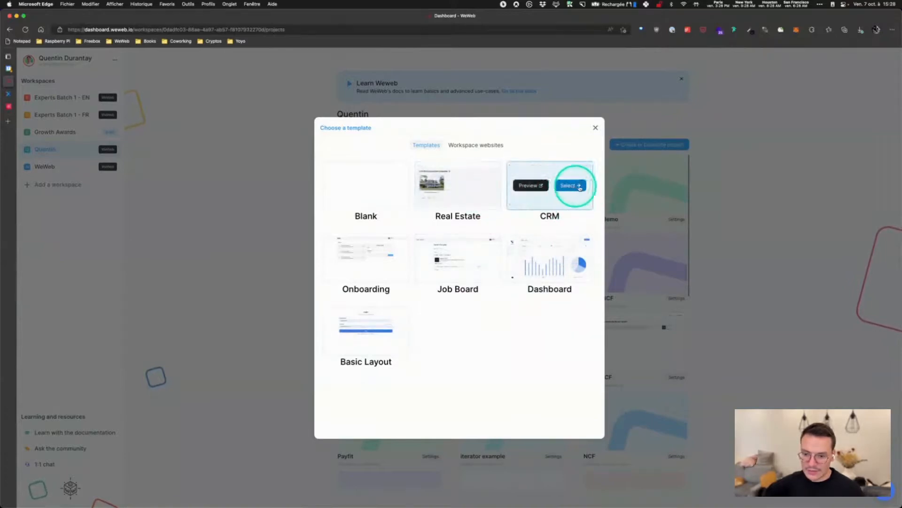
pyautogui.click(571, 186)
pyautogui.write('crm')
pyautogui.click(463, 358)
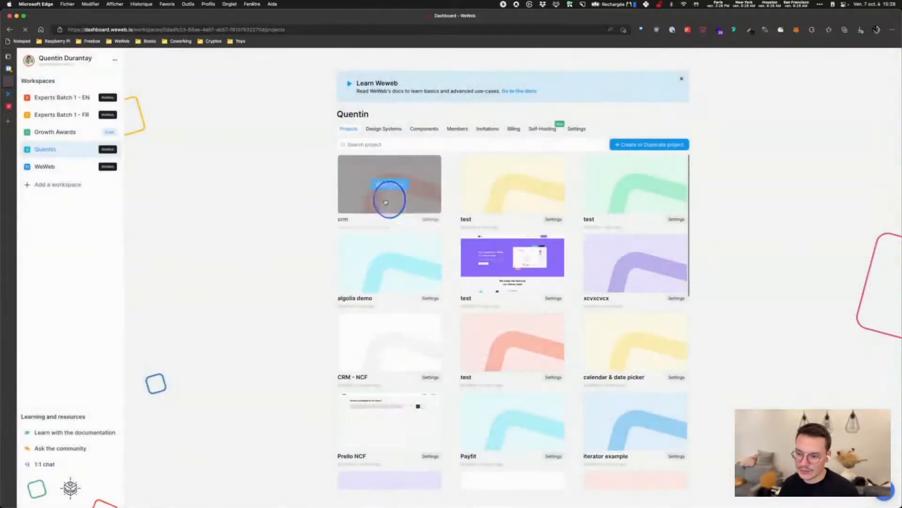
pyautogui.click(385, 201)
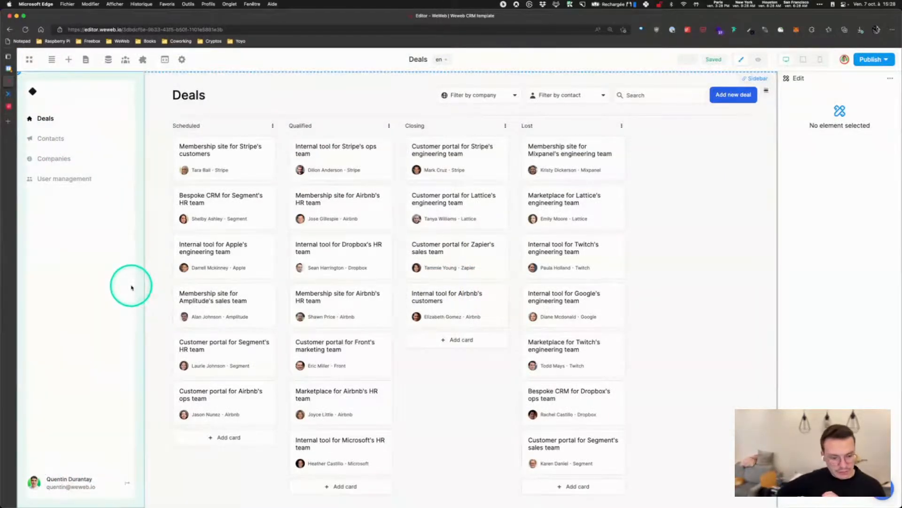
# Review the Xano Auth plugin's editable endpoints, then reopen the Data panel on Variables
pyautogui.click(110, 60)
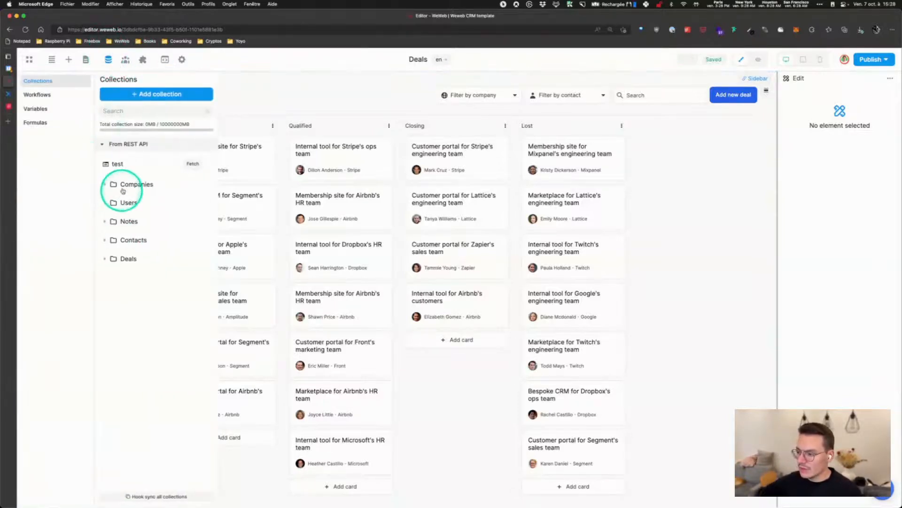
pyautogui.click(110, 59)
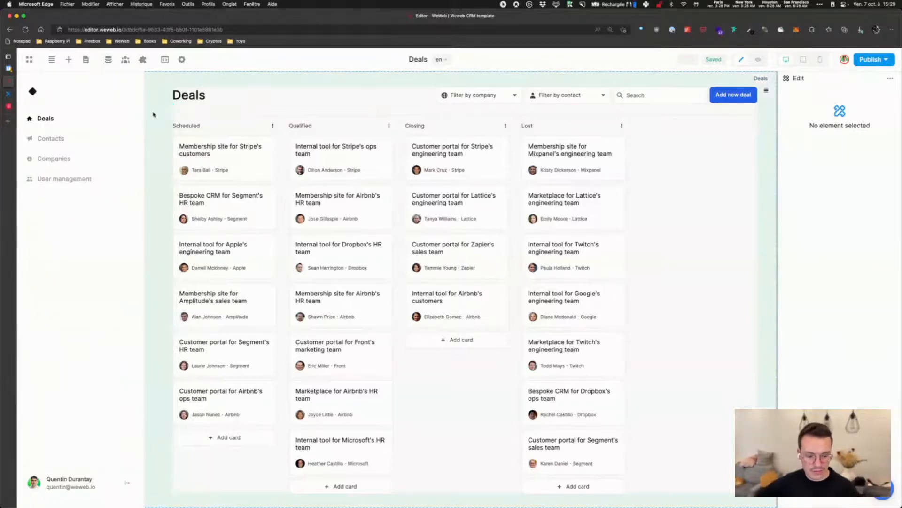
pyautogui.click(142, 59)
pyautogui.click(157, 145)
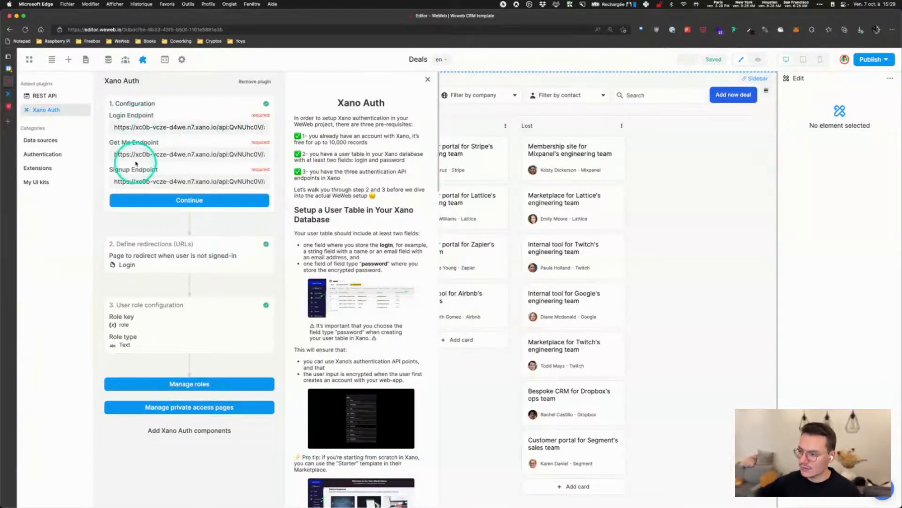
pyautogui.click(427, 79)
pyautogui.click(107, 60)
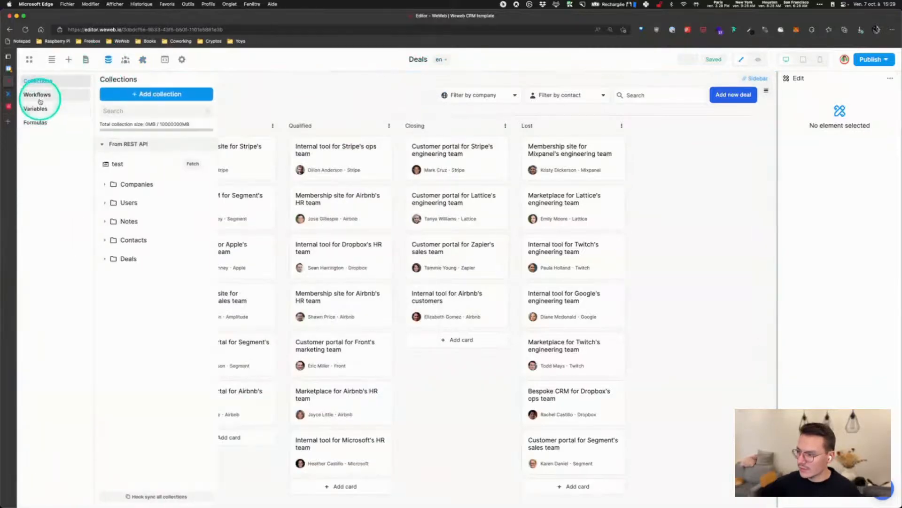
pyautogui.click(36, 109)
# Review the default URL value of the API base URL variable
pyautogui.click(111, 202)
pyautogui.click(151, 222)
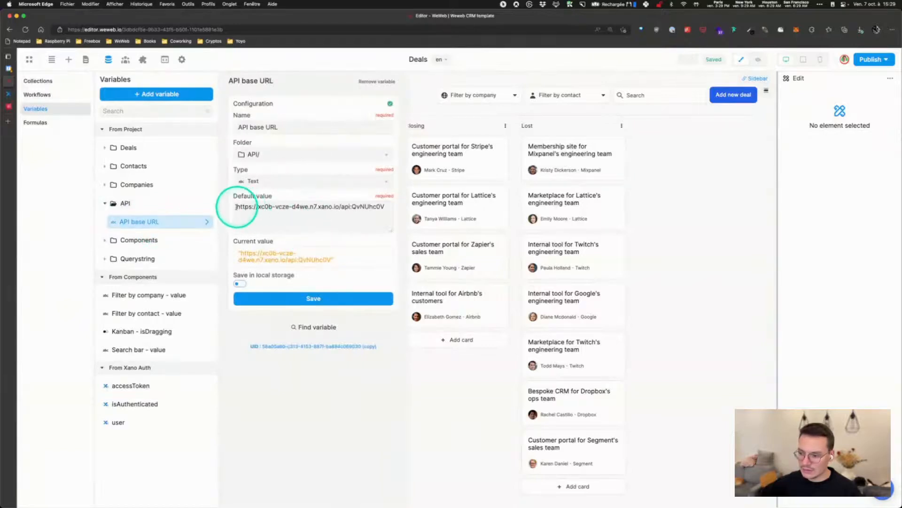
pyautogui.moveTo(235, 206); pyautogui.dragTo(393, 209)
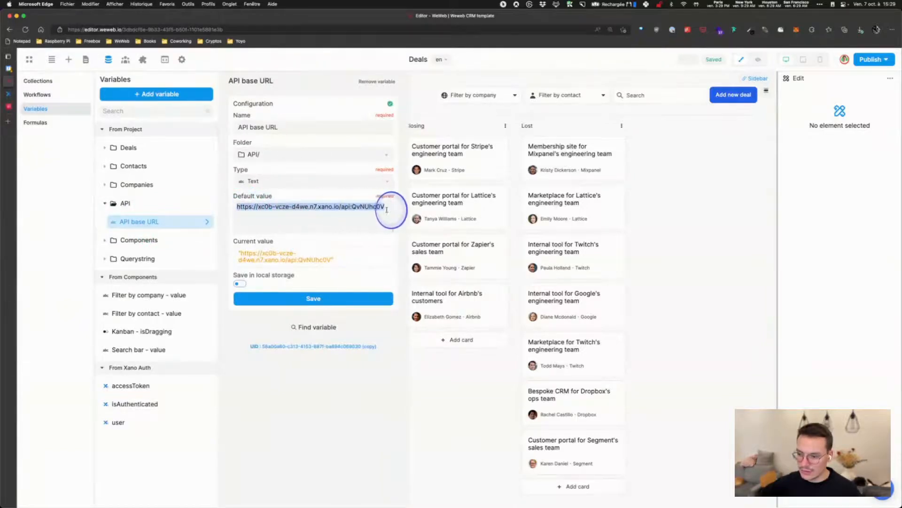
pyautogui.click(334, 224)
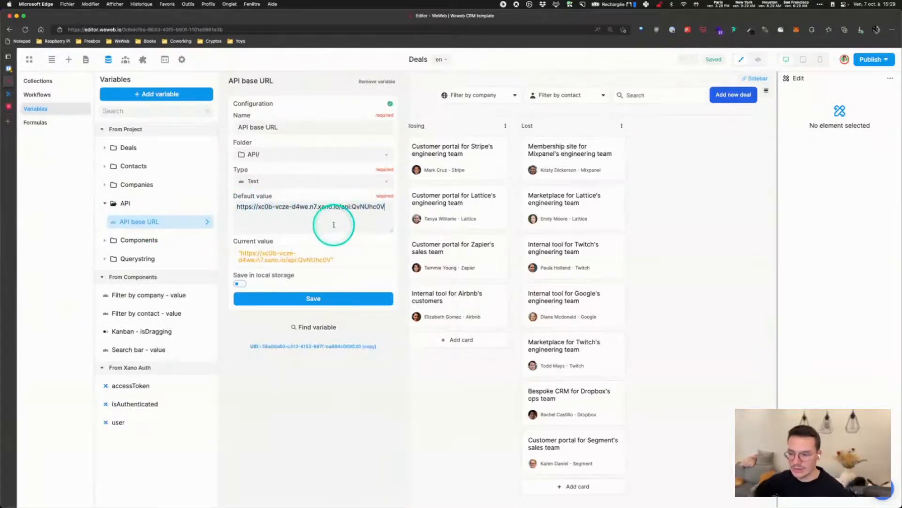
pyautogui.click(414, 96)
# Inspect the Companies (All) collection's URL formula: API base URL plus /company
pyautogui.click(108, 60)
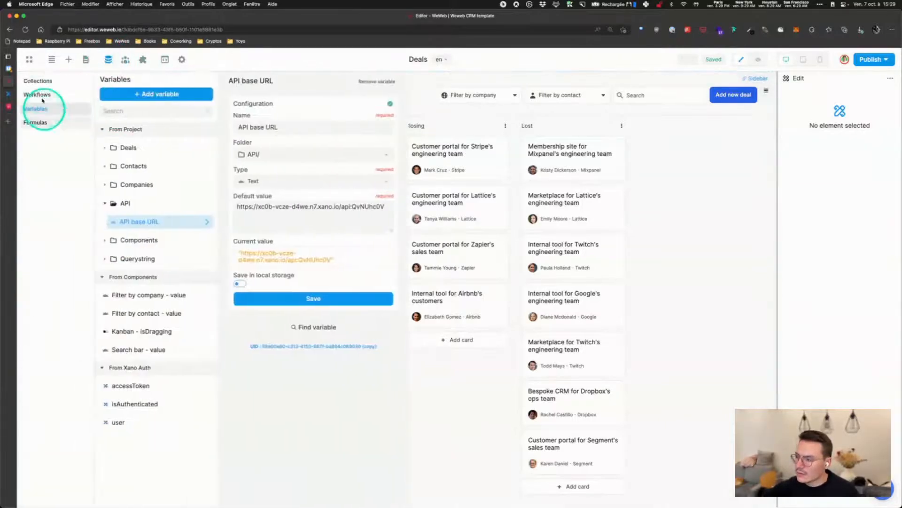
pyautogui.click(38, 81)
pyautogui.click(137, 181)
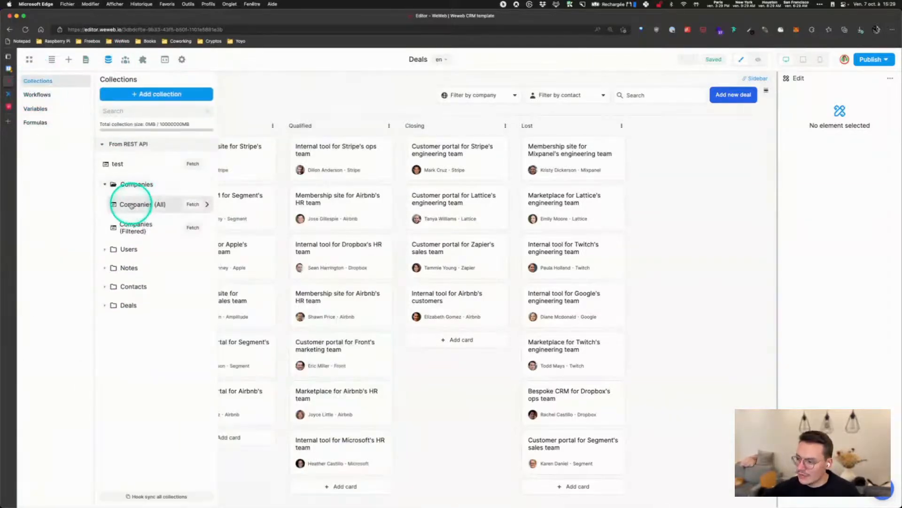
pyautogui.click(136, 204)
pyautogui.click(228, 177)
pyautogui.click(185, 212)
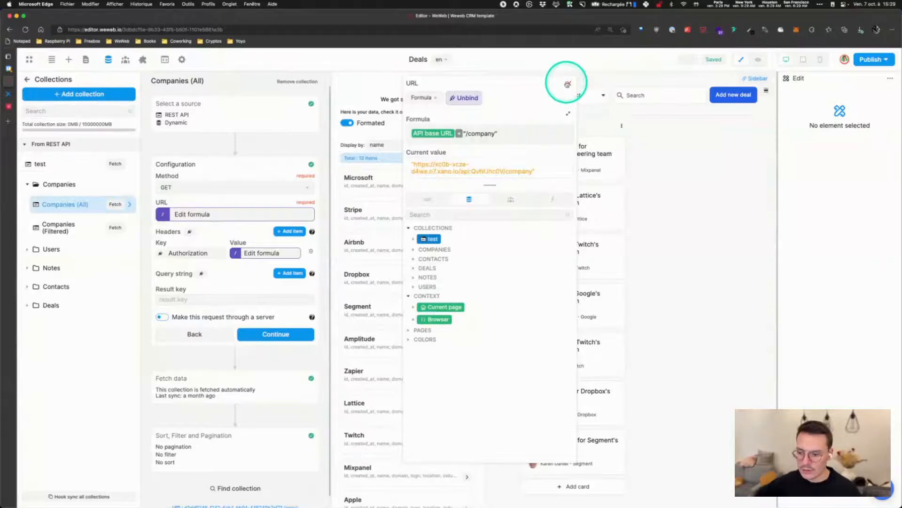
pyautogui.click(567, 84)
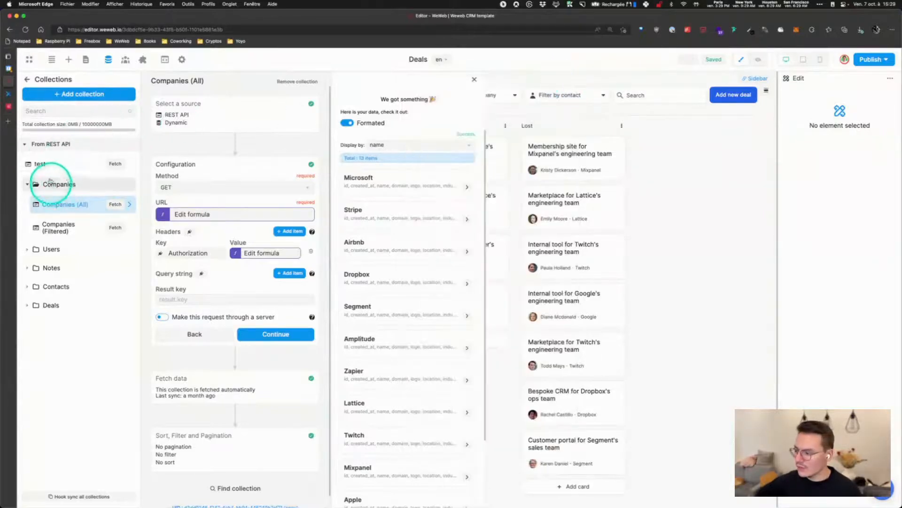
pyautogui.click(24, 79)
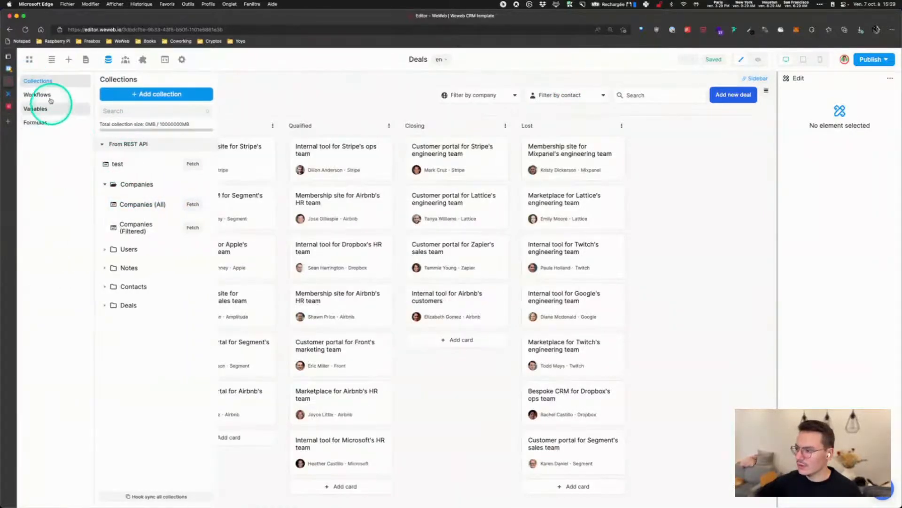
# Show the project workflows and expand the API folder of DELETE, GET and POST calls
pyautogui.click(45, 95)
pyautogui.click(141, 151)
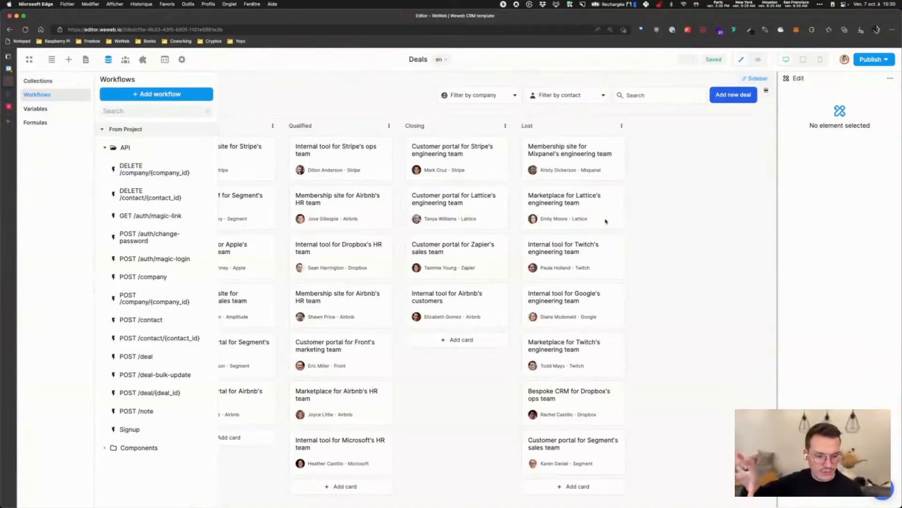
# Inspect the Kanban board's On item moved workflow and its Update moved deal action
pyautogui.click(637, 222)
pyautogui.click(168, 116)
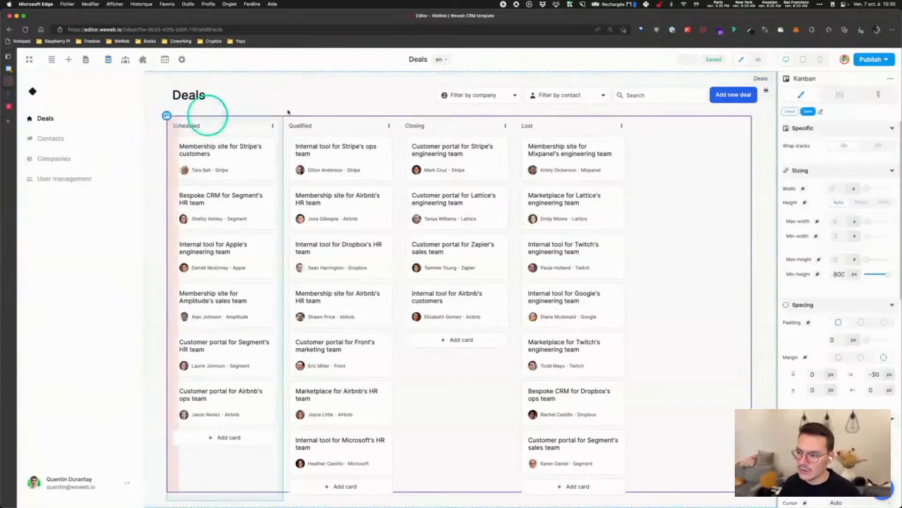
pyautogui.click(854, 106)
pyautogui.click(824, 151)
pyautogui.click(391, 160)
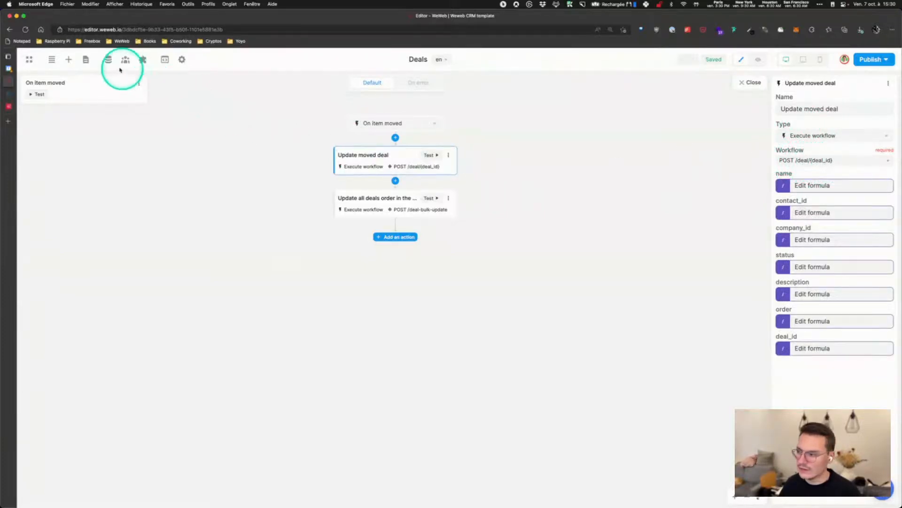
# Open POST /deal/{deal_id} and view its REST API Request step settings
pyautogui.click(106, 61)
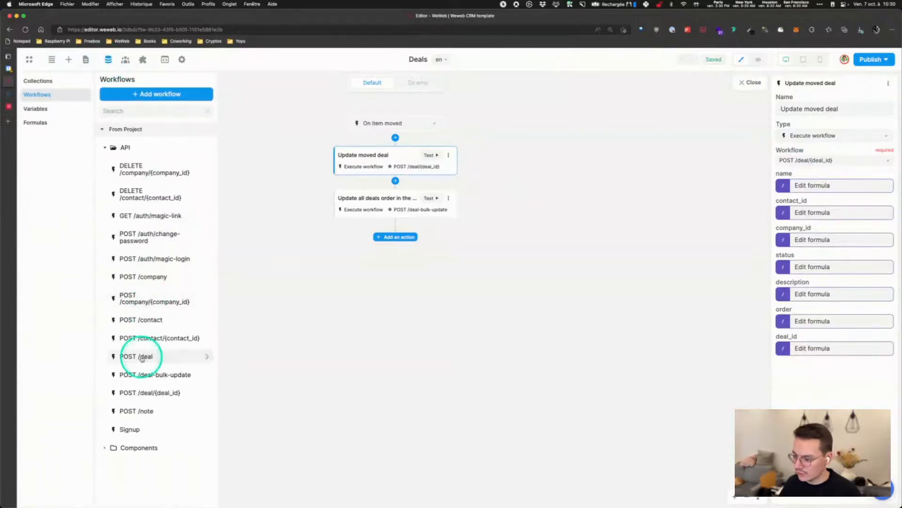
pyautogui.click(155, 392)
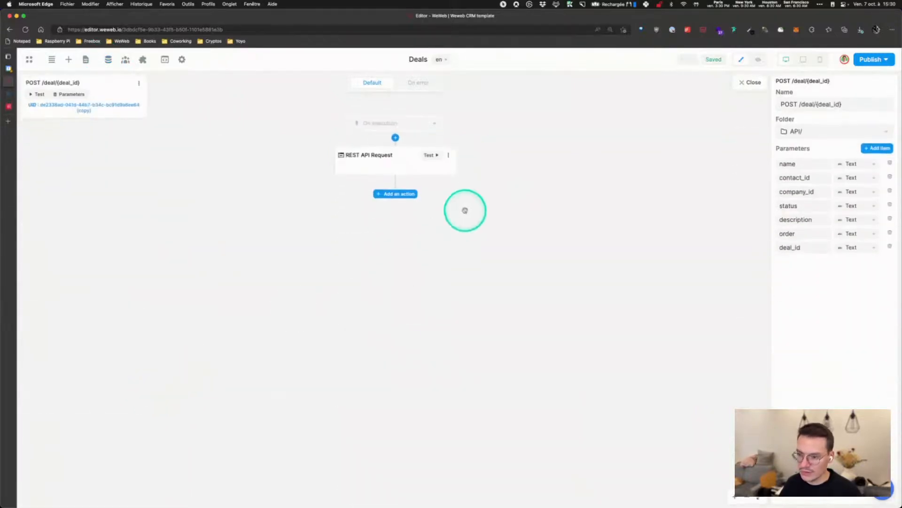
pyautogui.click(383, 162)
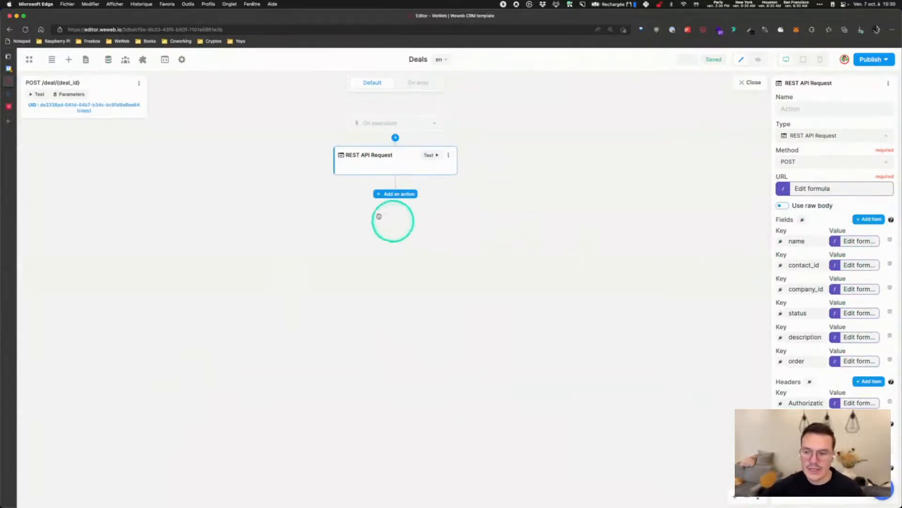
# Compare with the Edit deal record POST /deal/{deal_id} body in Xano's Swagger docs, then return to WeWeb
pyautogui.click(7, 94)
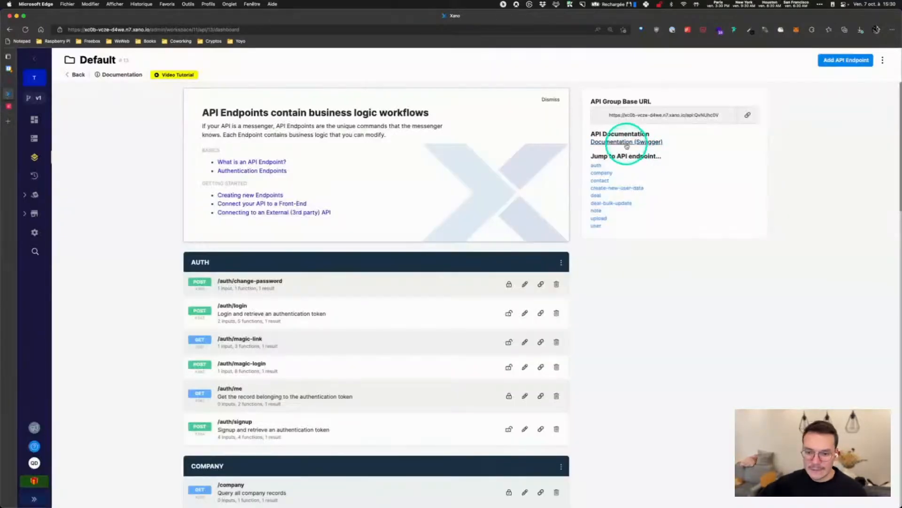
pyautogui.click(628, 141)
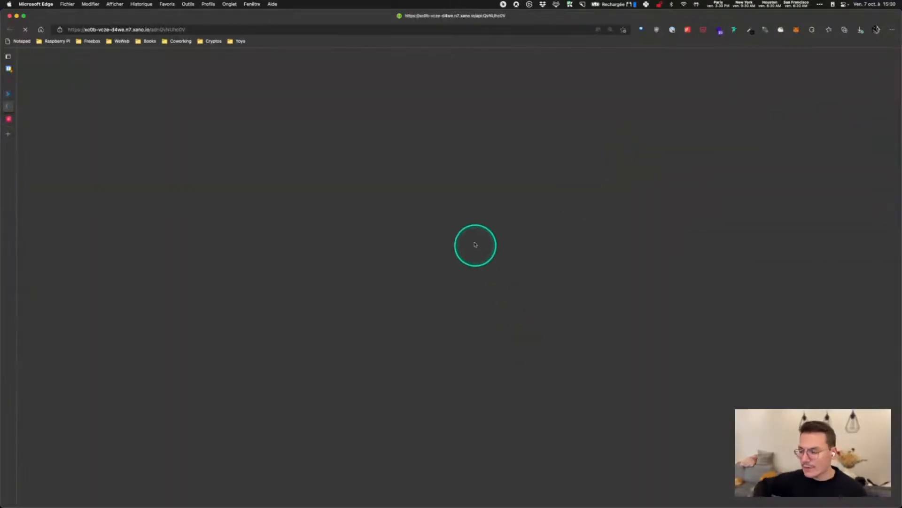
pyautogui.scroll(-10, 423, 256)
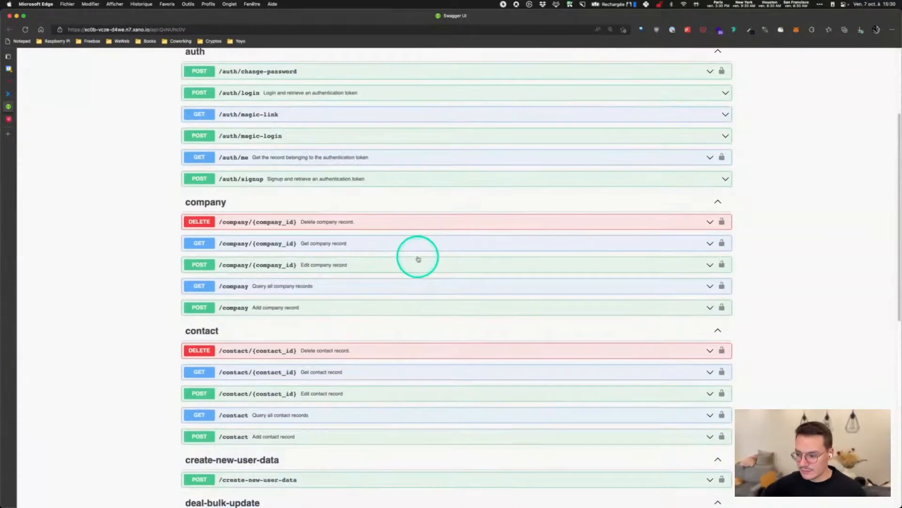
pyautogui.scroll(-5, 298, 276)
pyautogui.click(318, 373)
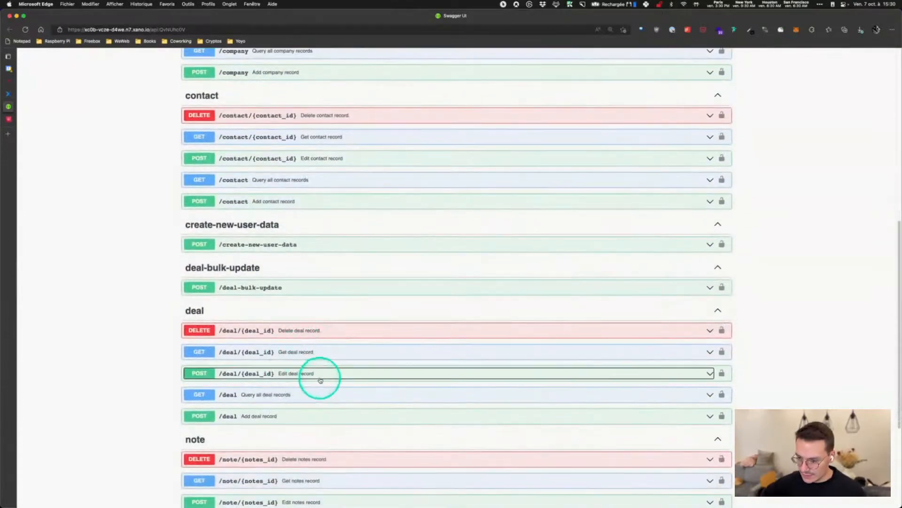
pyautogui.scroll(-2, 333, 377)
pyautogui.scroll(-5, 332, 376)
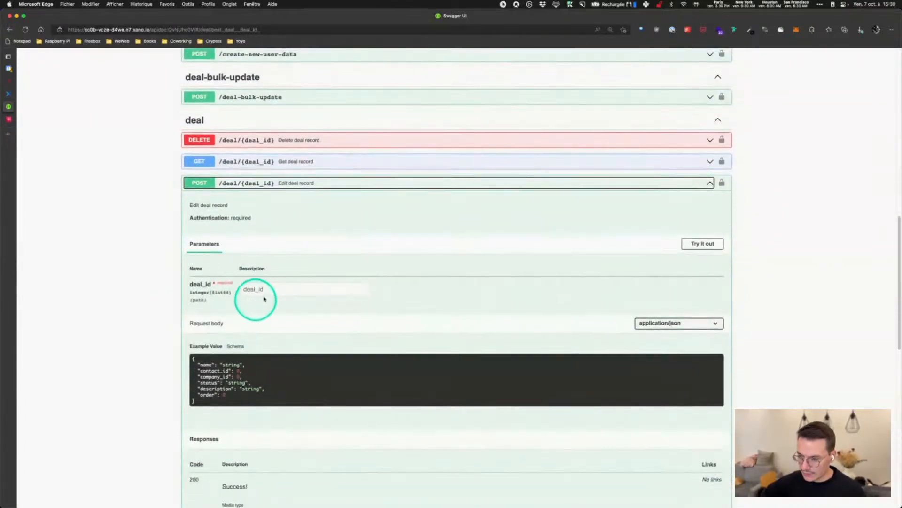
pyautogui.scroll(-5, 315, 322)
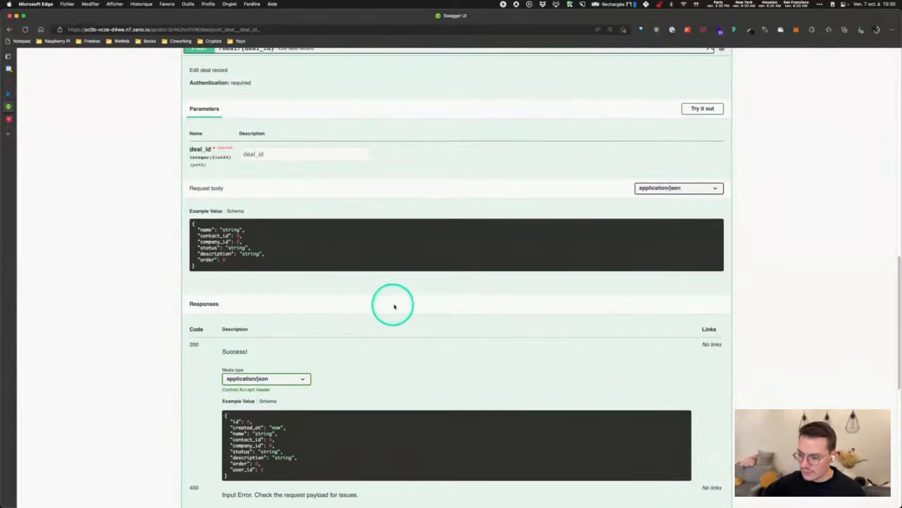
pyautogui.scroll(4, 381, 304)
pyautogui.click(280, 171)
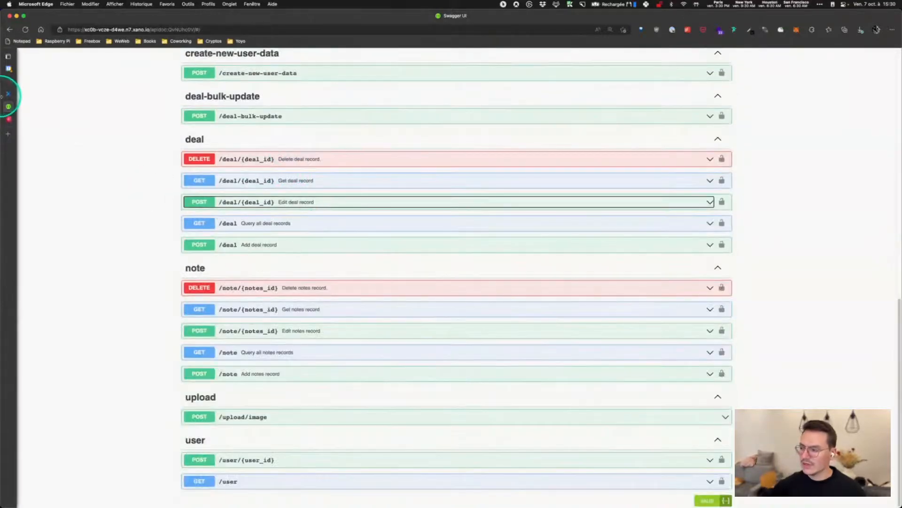
pyautogui.moveTo(6, 94)
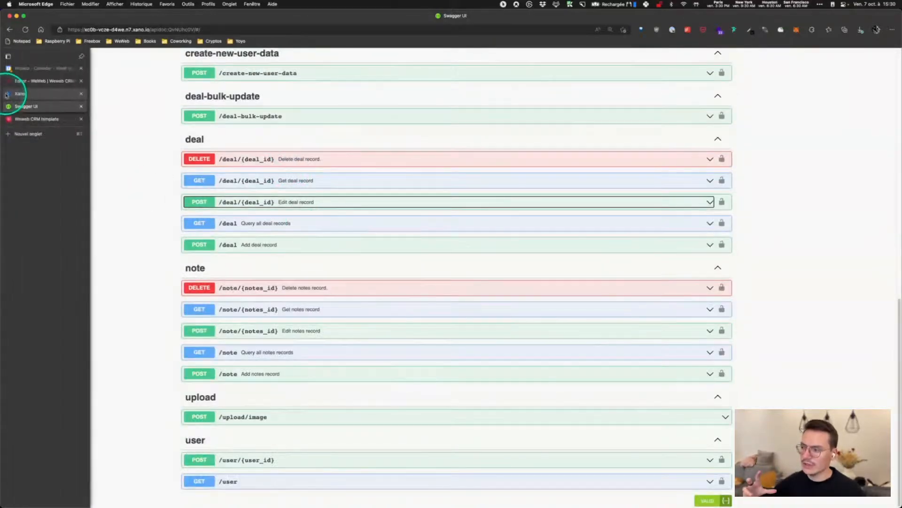
pyautogui.click(33, 81)
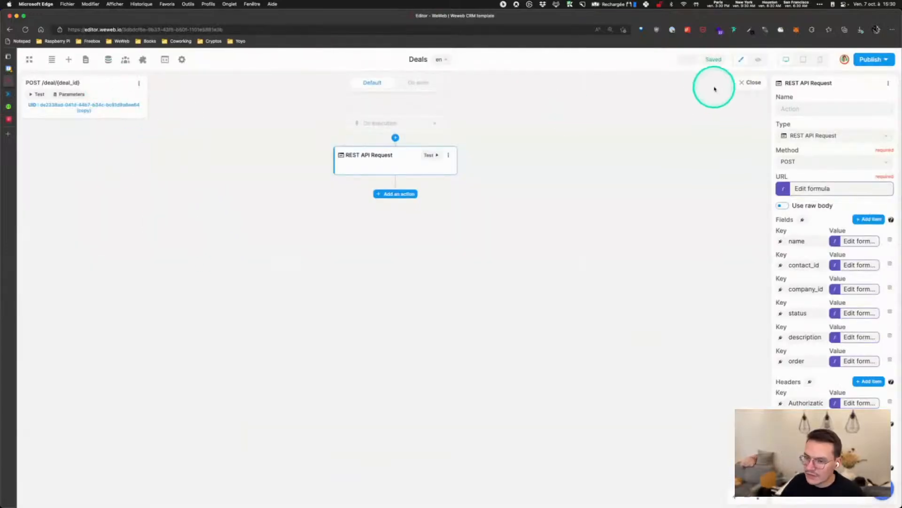
# Close the deal and On item moved workflows, glance at POST /contact, then go to Projects
pyautogui.click(750, 83)
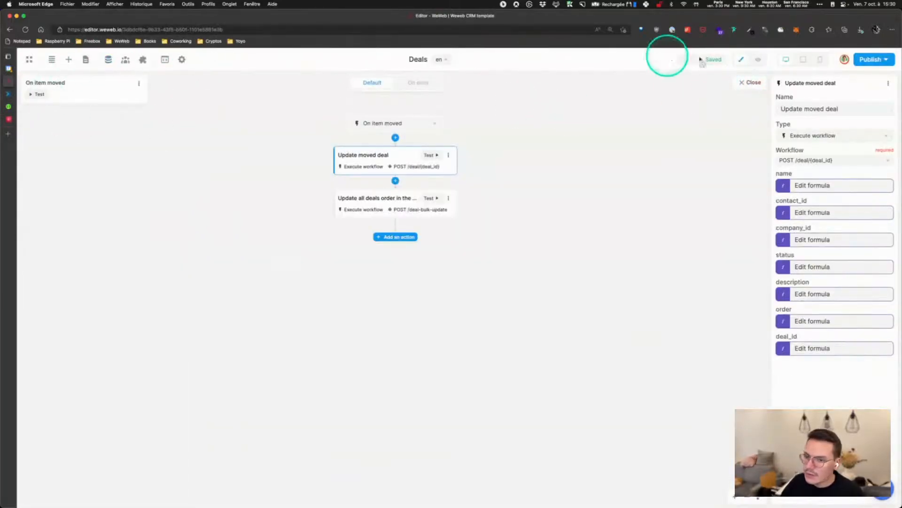
pyautogui.click(742, 82)
pyautogui.click(108, 60)
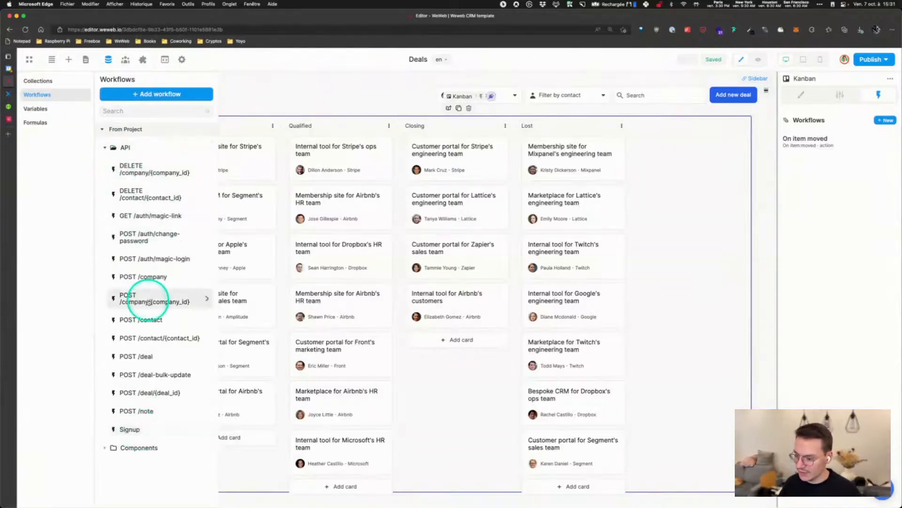
pyautogui.click(138, 319)
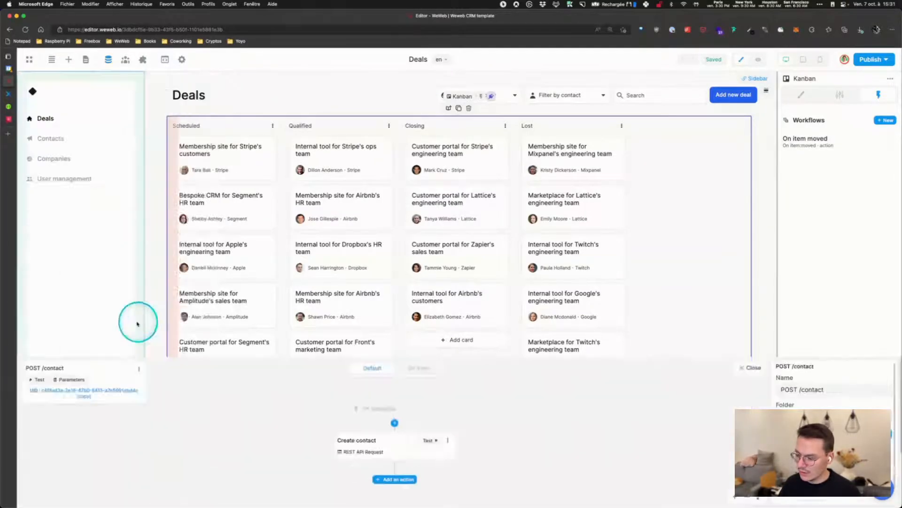
pyautogui.click(751, 81)
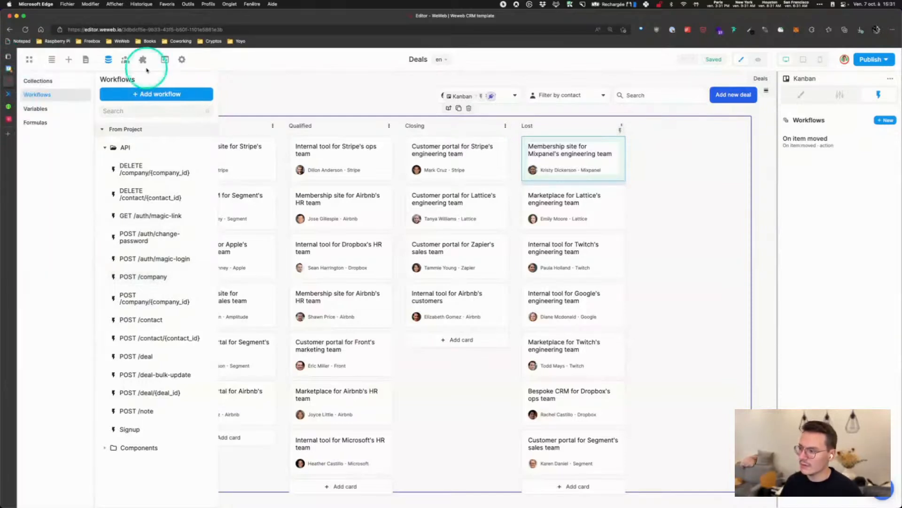
pyautogui.click(29, 60)
pyautogui.click(37, 89)
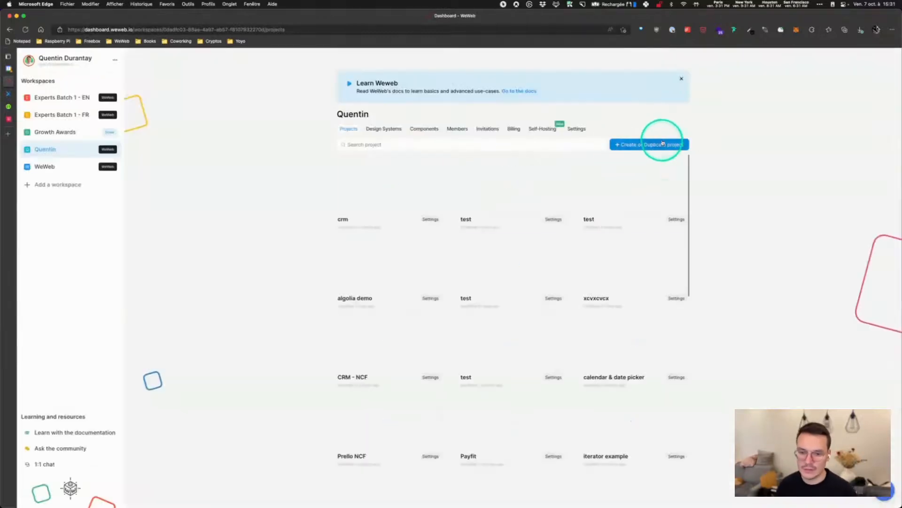
# Preview the new-project templates including CRM, then return to the published CRM app's Deals board
pyautogui.click(663, 144)
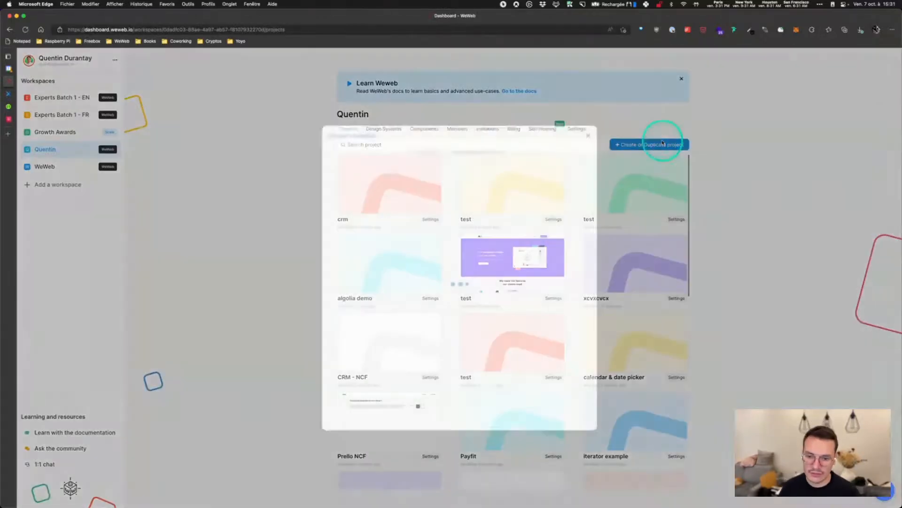
pyautogui.moveTo(570, 193)
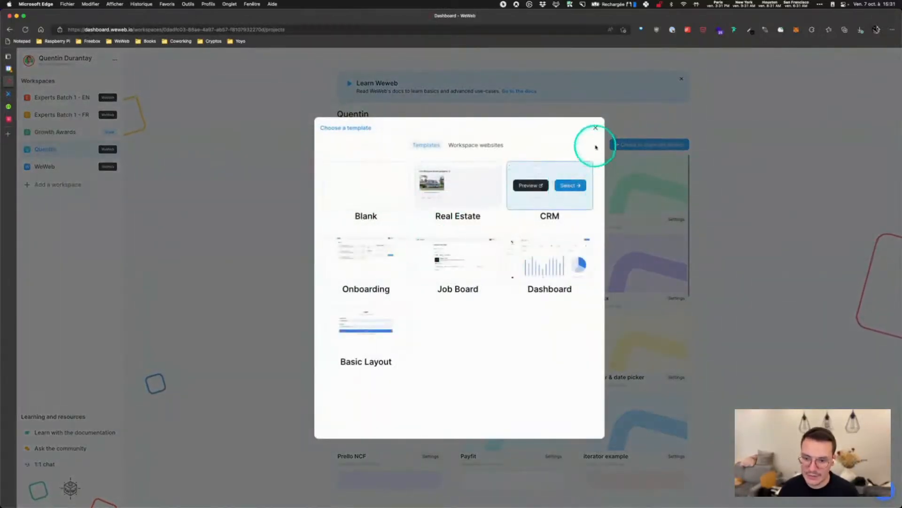
pyautogui.click(595, 127)
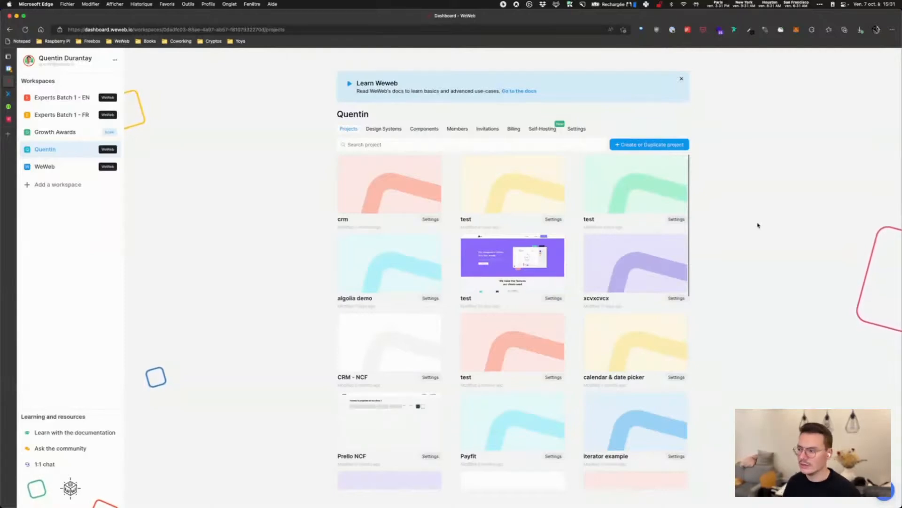
pyautogui.click(8, 120)
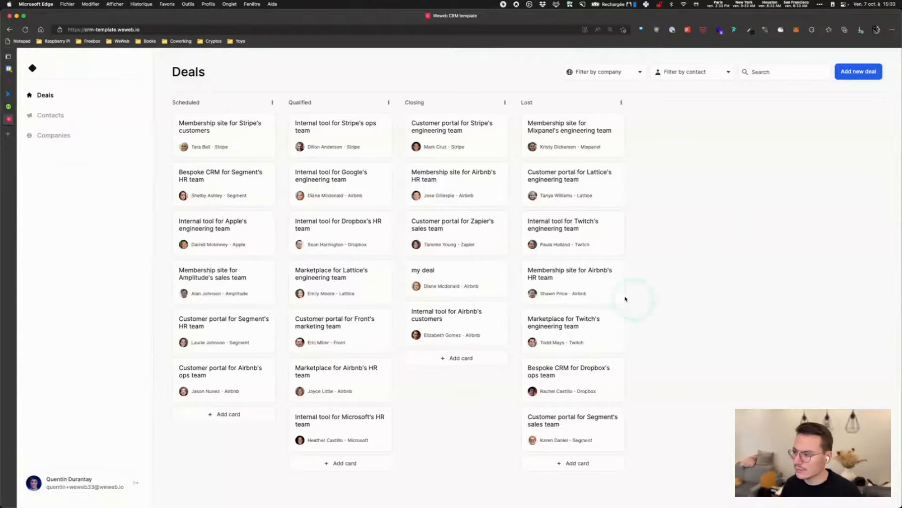
pyautogui.moveTo(7, 121)
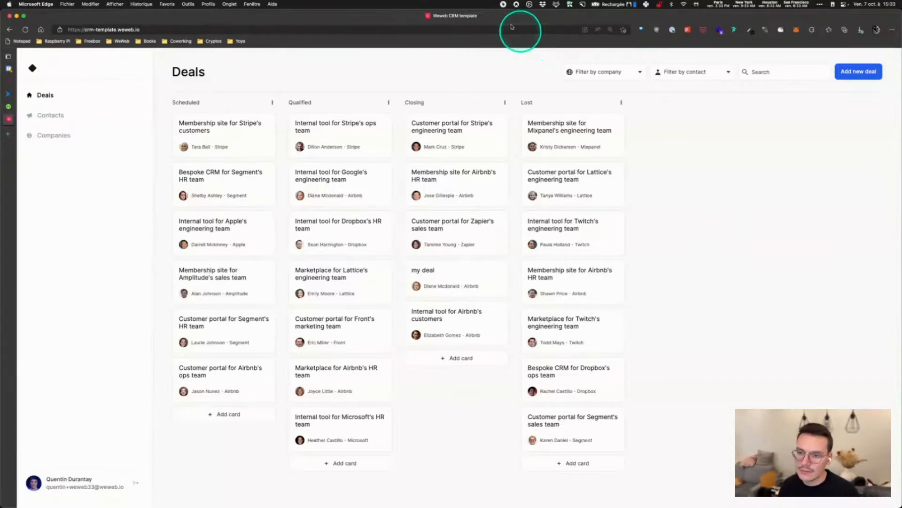